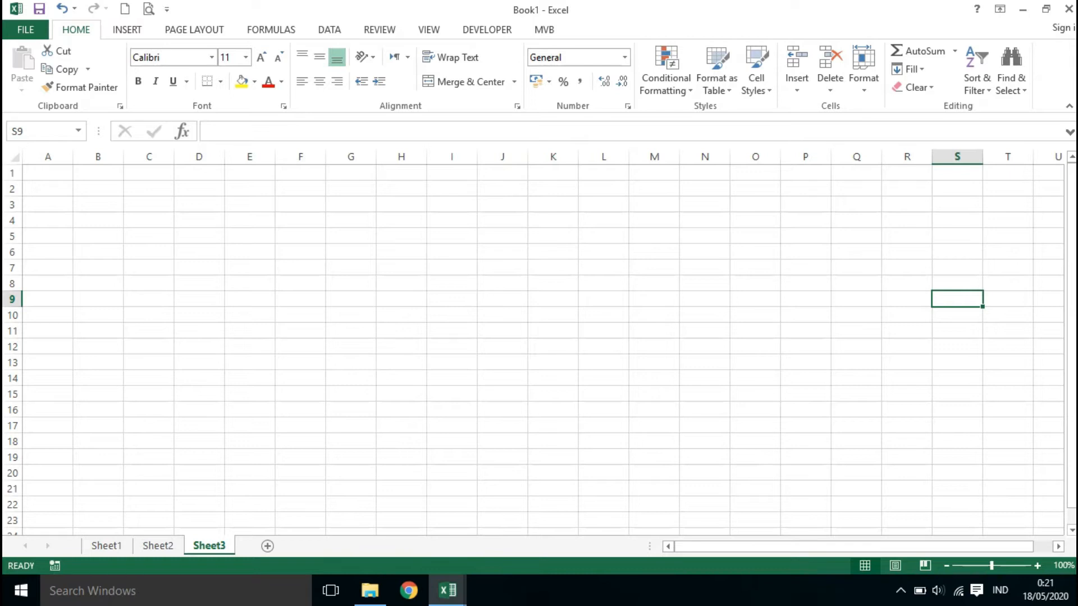
pyautogui.click(503, 236)
pyautogui.click(604, 347)
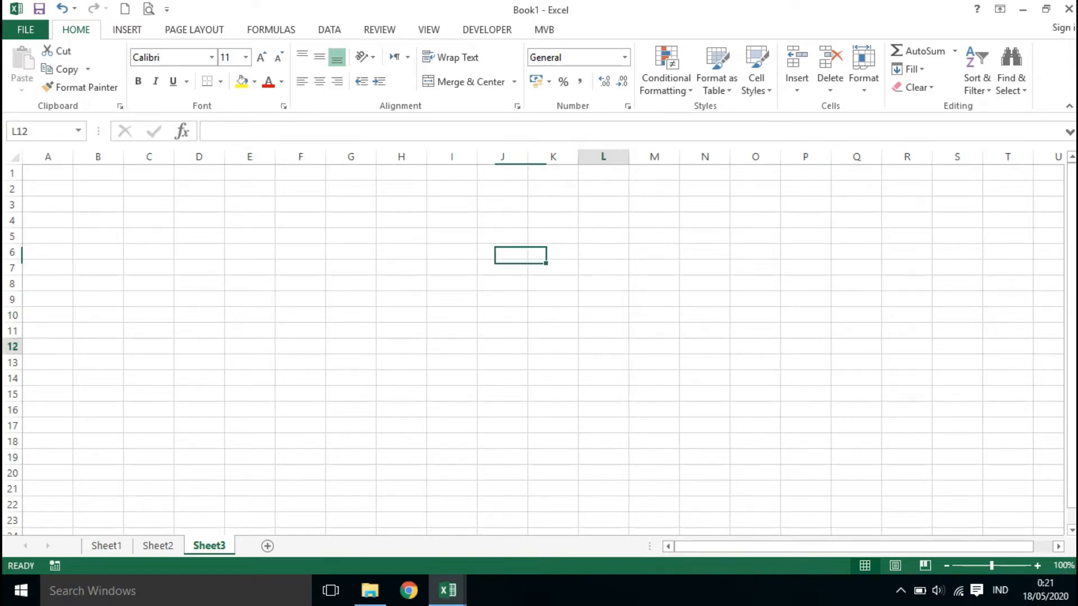
pyautogui.click(99, 220)
pyautogui.click(250, 299)
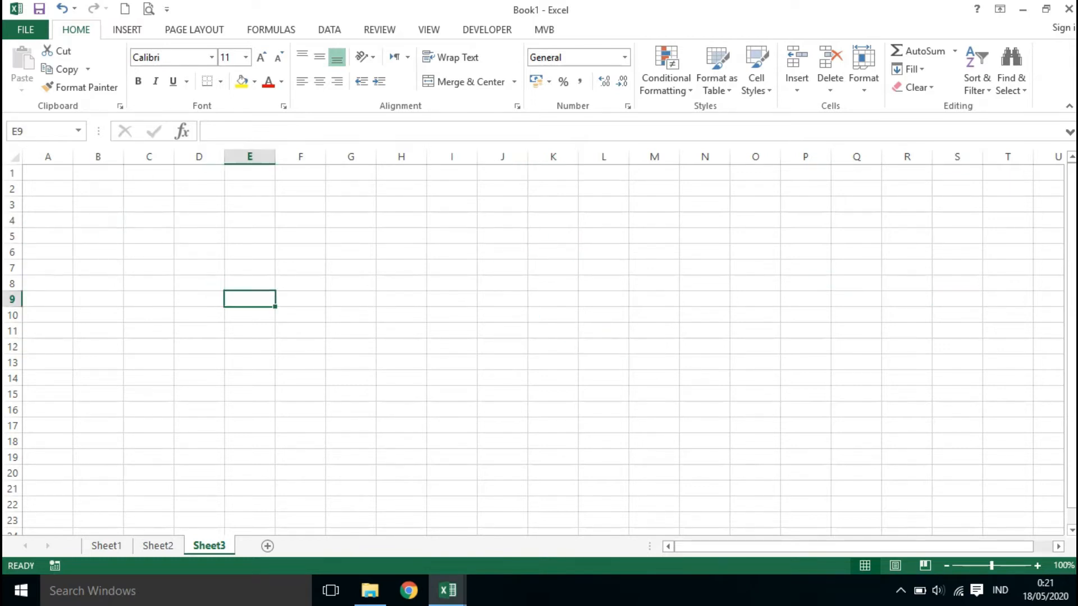
pyautogui.click(351, 331)
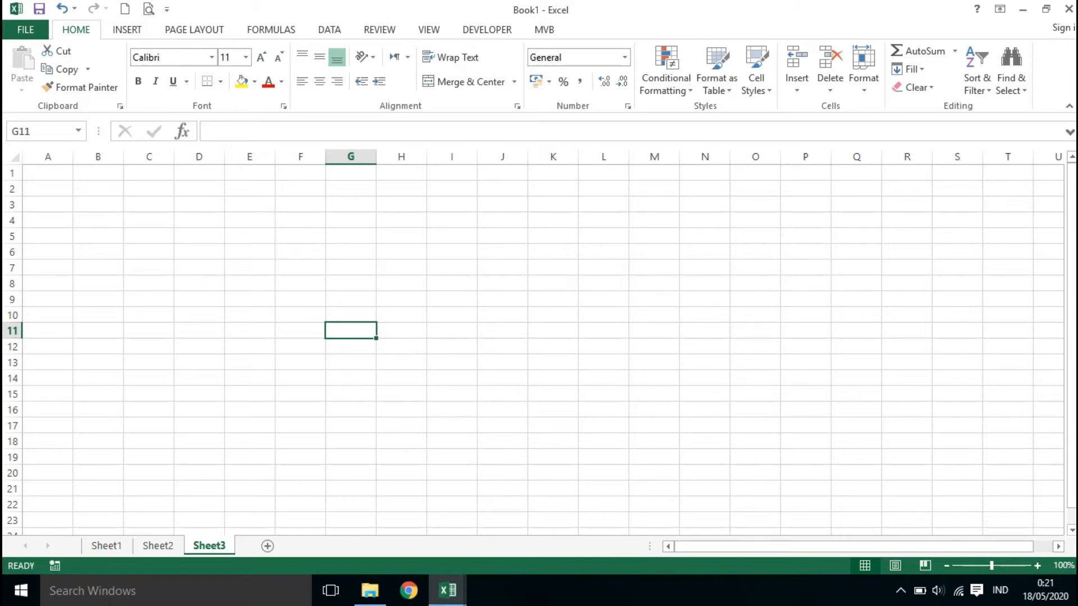
pyautogui.click(249, 252)
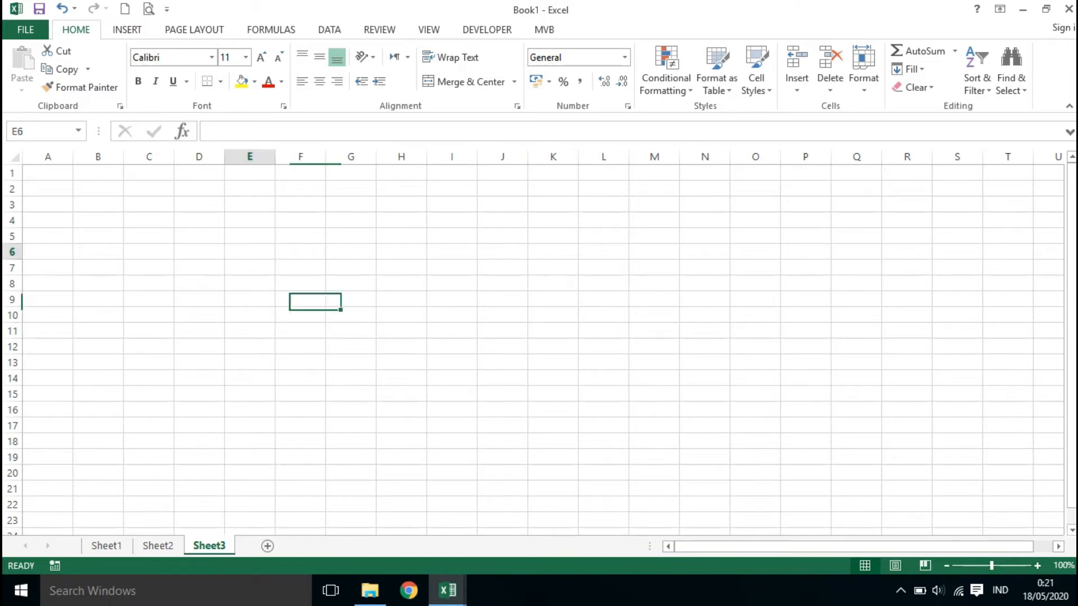
pyautogui.hotkey('ctrl', 'Home')
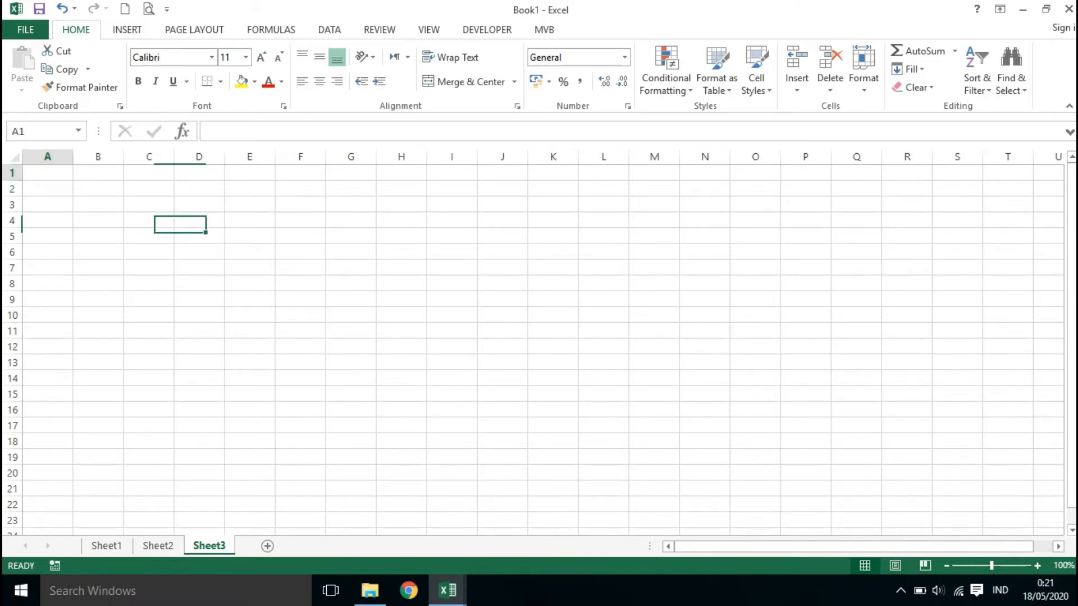
pyautogui.click(300, 315)
pyautogui.hotkey('ctrl', 'Home')
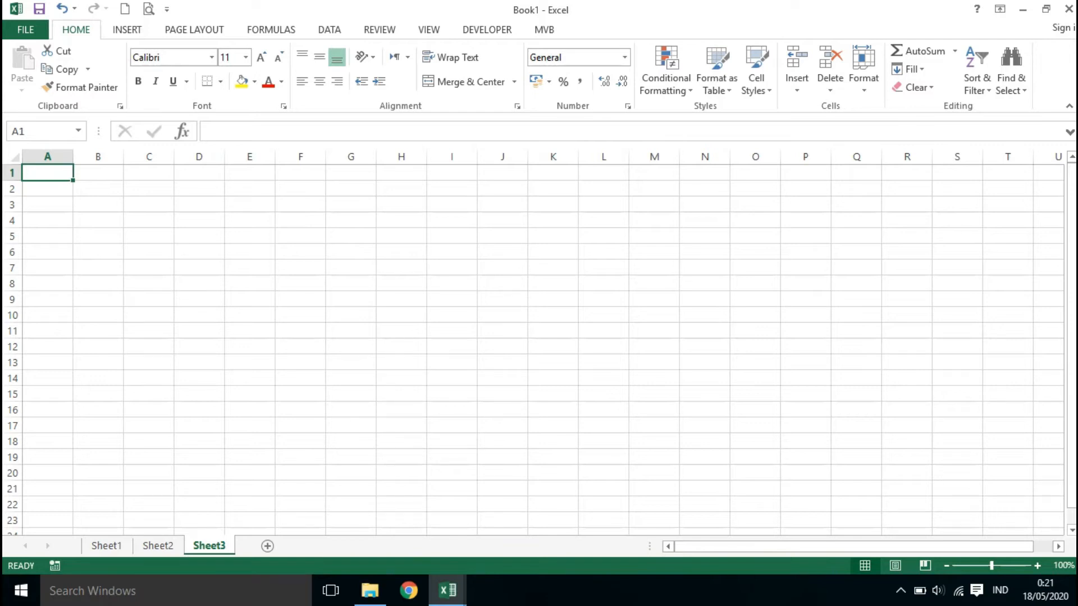
pyautogui.press('Down')
pyautogui.press('Right')
pyautogui.press('Right')
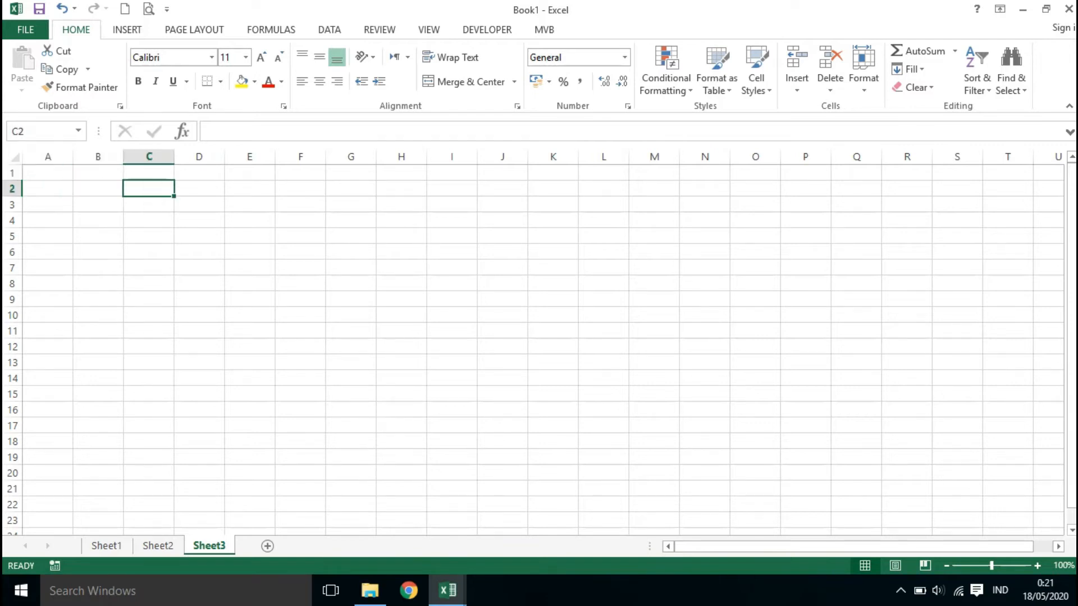
pyautogui.press('Home')
pyautogui.hotkey('ctrl', 'Home')
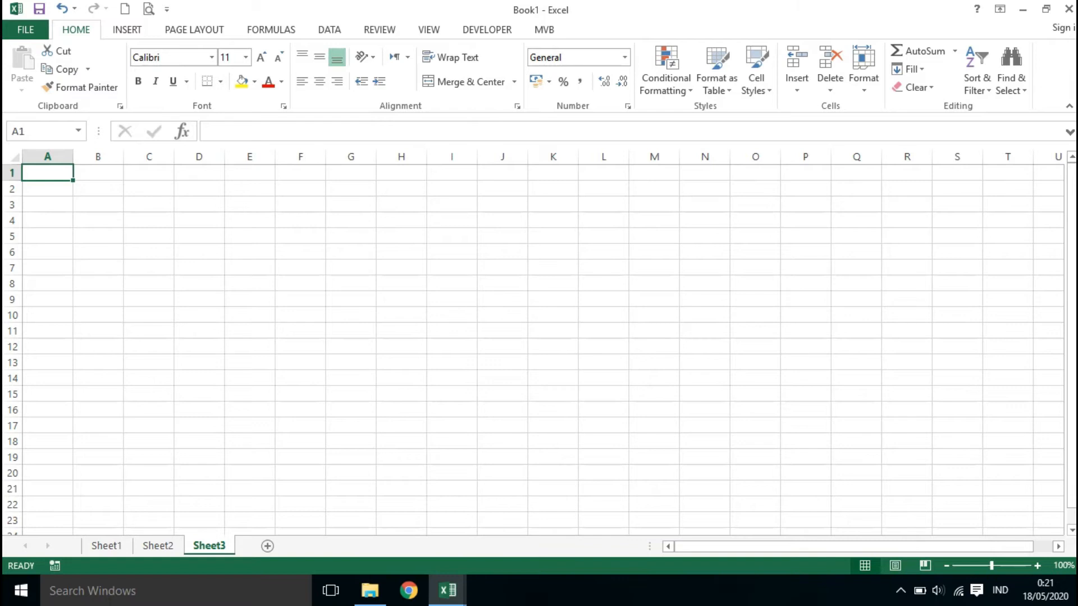
pyautogui.click(199, 220)
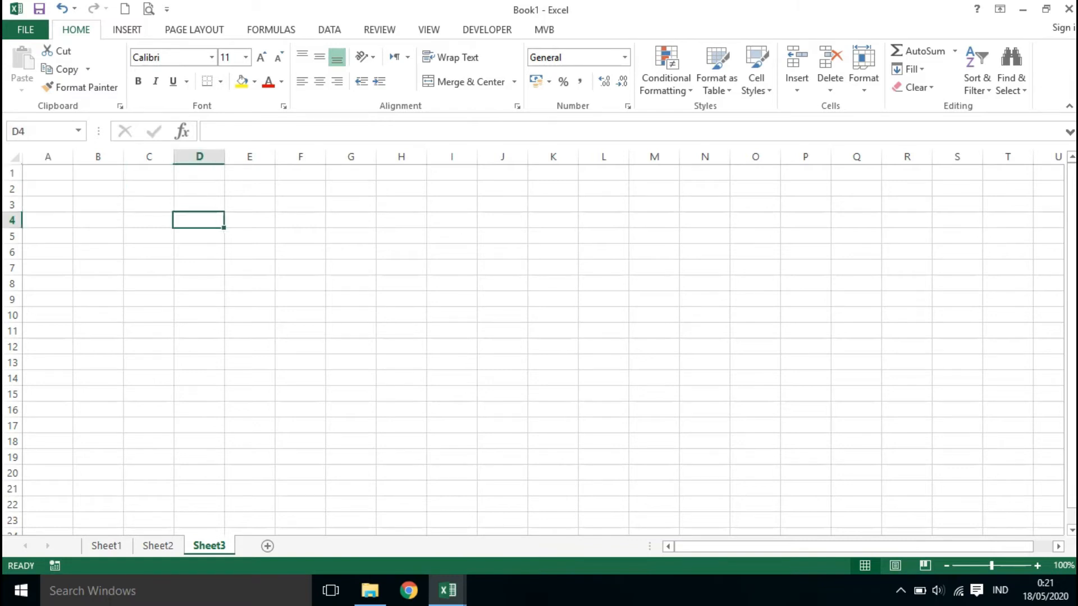
pyautogui.click(301, 252)
# Enter the title DAFTAR NILAI PENILAIAN HARIAN in cell A1 and the subject PENJASKES in A2 of Sheet3.
pyautogui.hotkey('ctrl', 'Home')
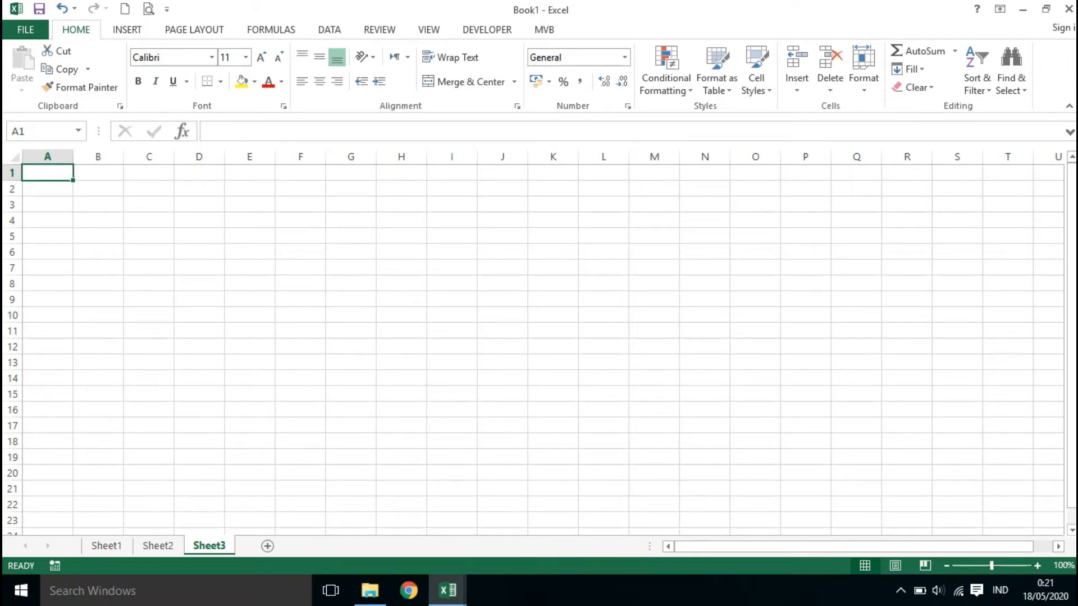
pyautogui.write('DAFTARA')
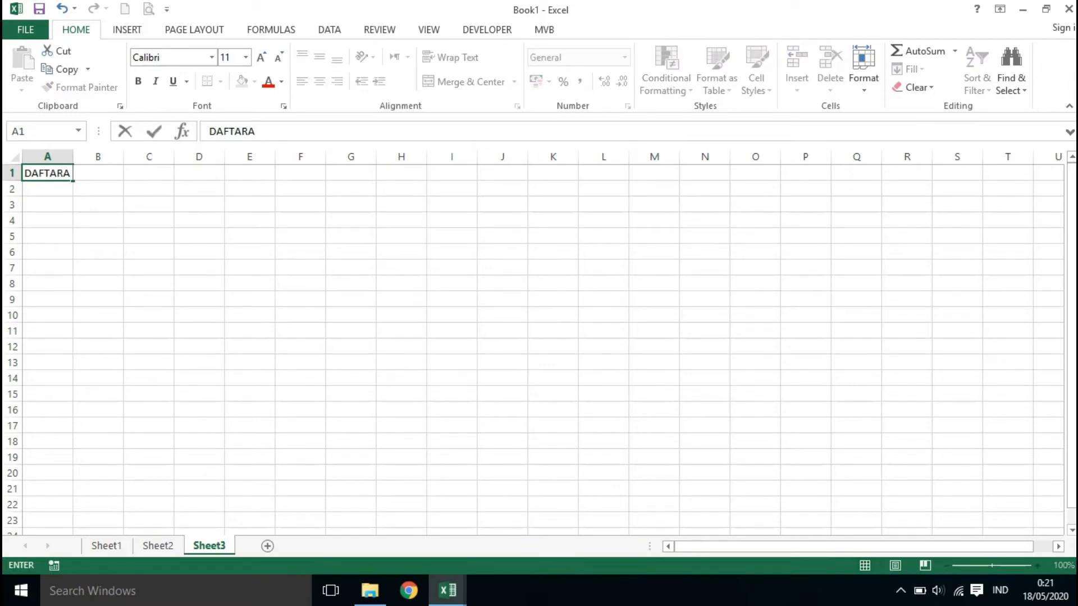
pyautogui.press('BackSpace')
pyautogui.write('N')
pyautogui.write('I')
pyautogui.press('BackSpace')
pyautogui.write('ILAI PENILAIAN HARIAN')
pyautogui.press('Return')
pyautogui.write('PENJASKES')
pyautogui.press('Return')
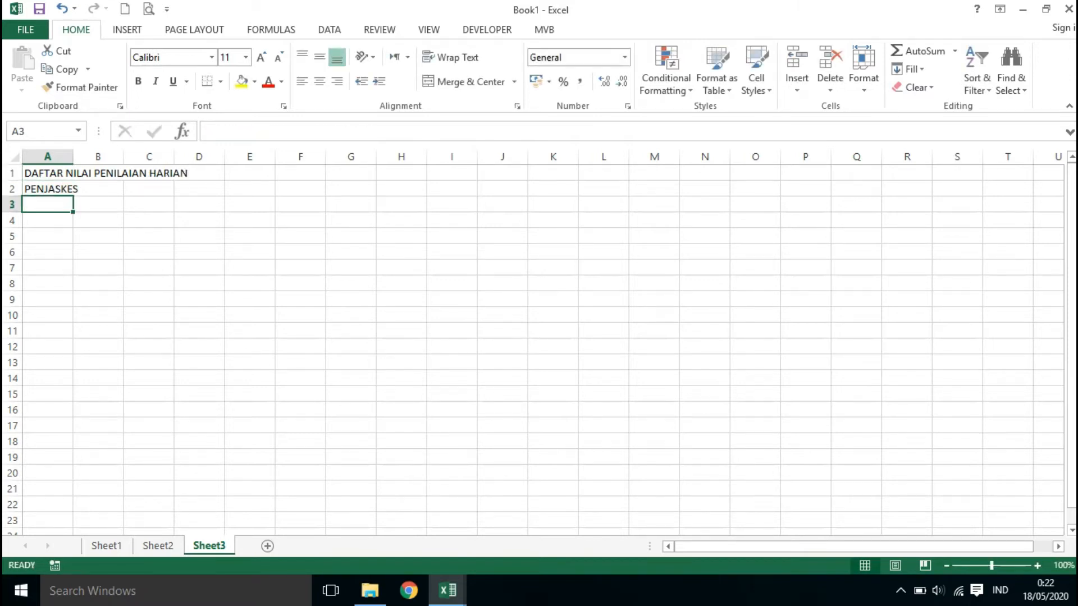
# Enter the label KKM in cell A4 and its value 83 in B4.
pyautogui.press('Return')
pyautogui.write('KKM')
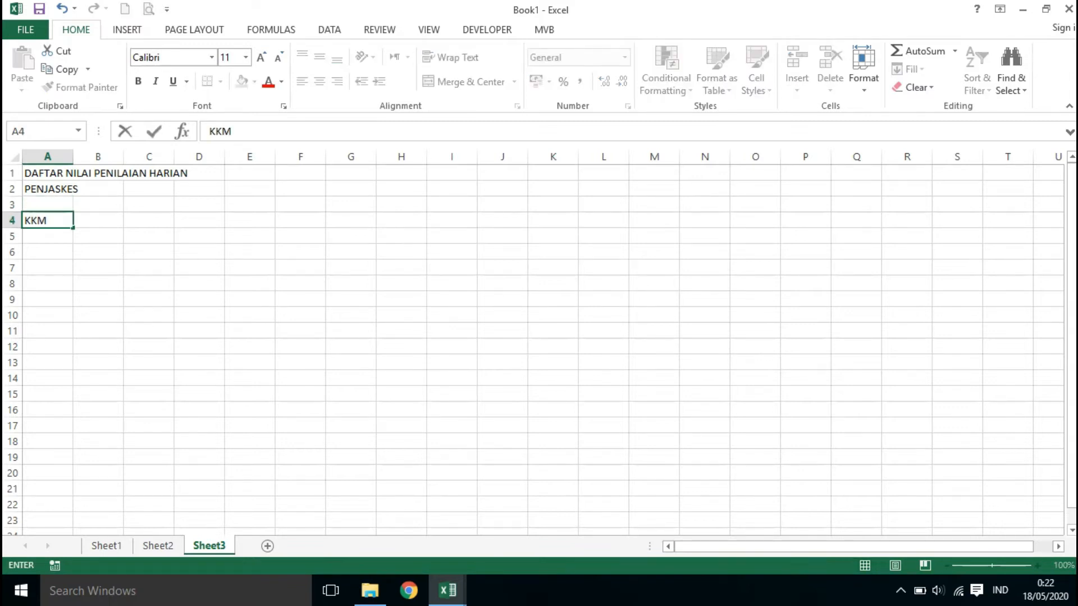
pyautogui.press('Tab')
pyautogui.write('83')
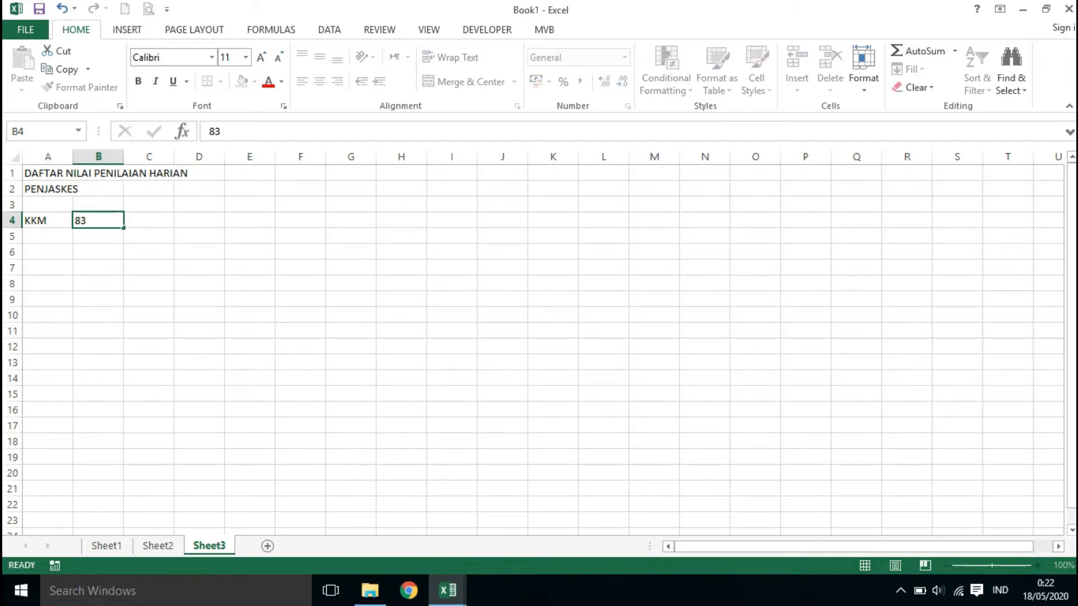
pyautogui.press('Return')
# Enter the table headings NO in cell A6 and NAMA in B6.
pyautogui.press('Return')
pyautogui.write('N')
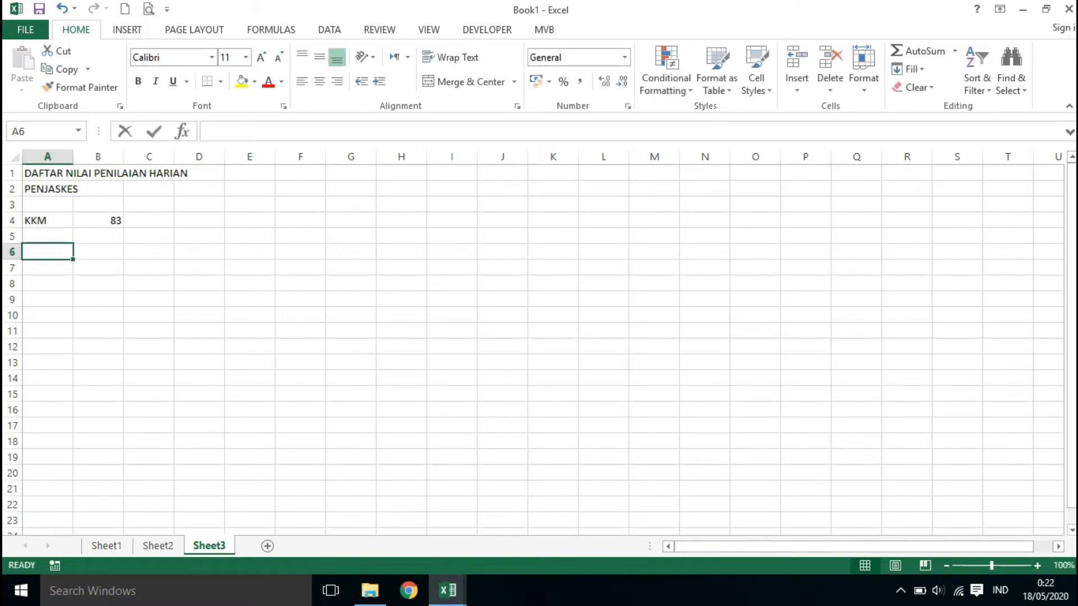
pyautogui.write('0')
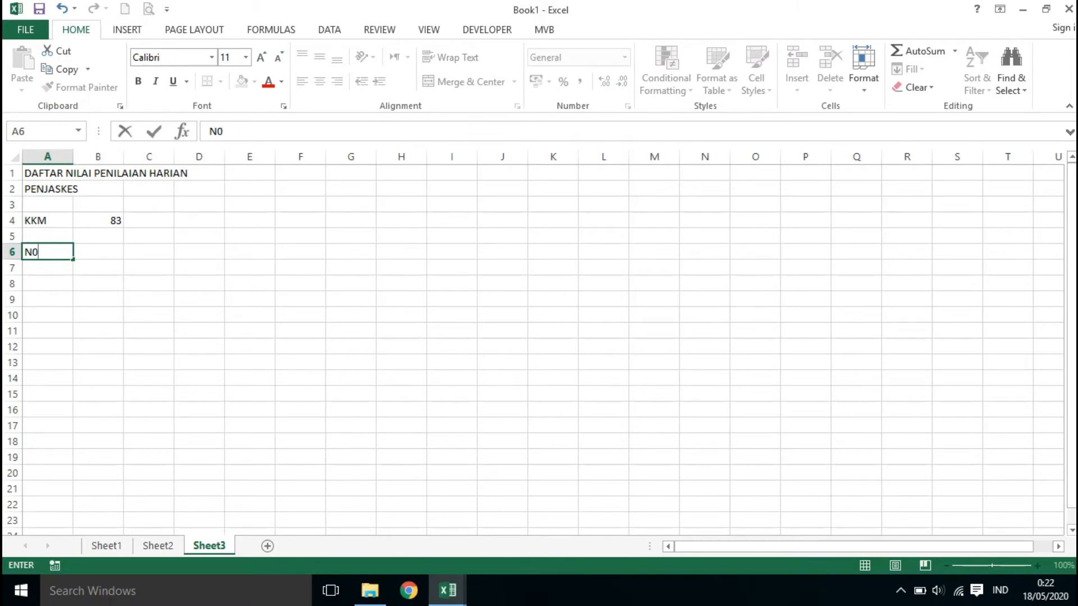
pyautogui.press('Tab')
pyautogui.press('Left')
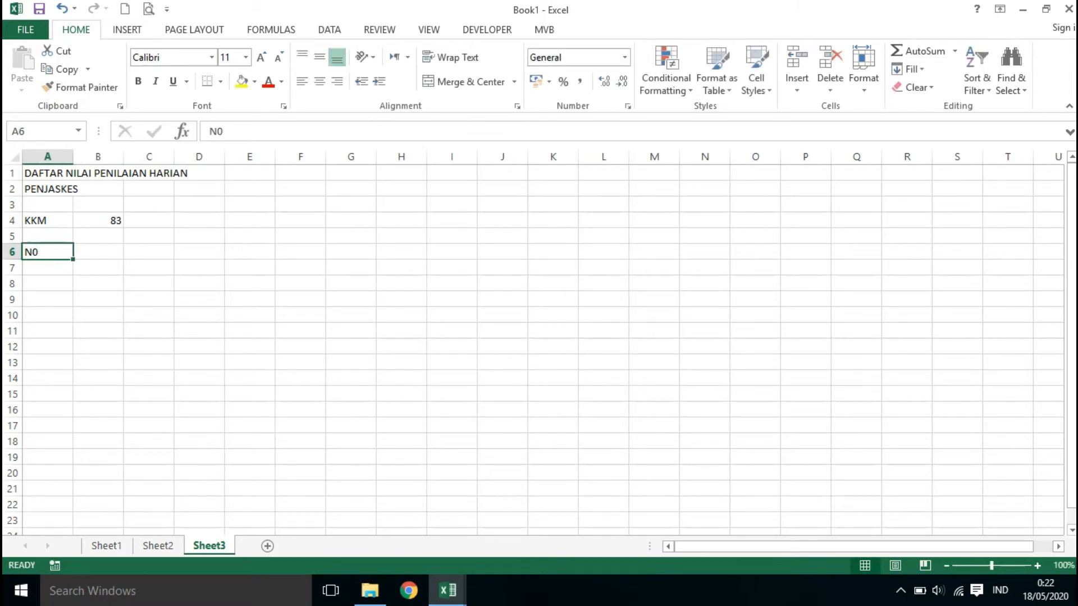
pyautogui.write('NO')
pyautogui.press('Tab')
pyautogui.write('NAMA')
pyautogui.hotkey('ctrl', 'Return')
# Fill cells C6 to G6 with the headings PH1, PH2, PH3, PH4 and PH5.
pyautogui.press('Tab')
pyautogui.write('PH1')
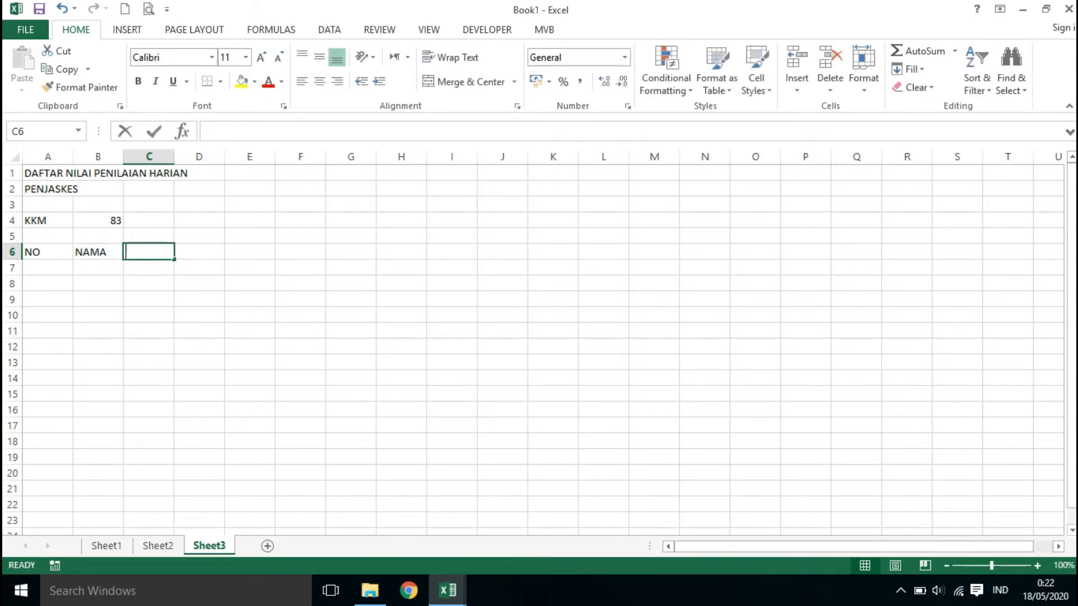
pyautogui.hotkey('ctrl', 'Return')
pyautogui.press('Tab')
pyautogui.write('PH2')
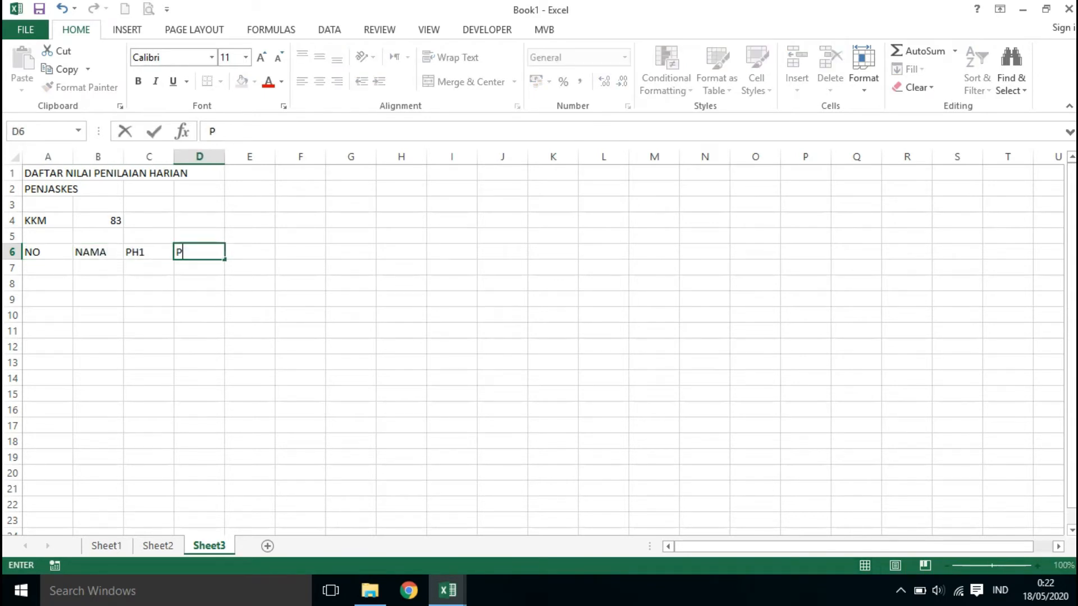
pyautogui.hotkey('ctrl', 'Return')
pyautogui.press('Tab')
pyautogui.write('PH3')
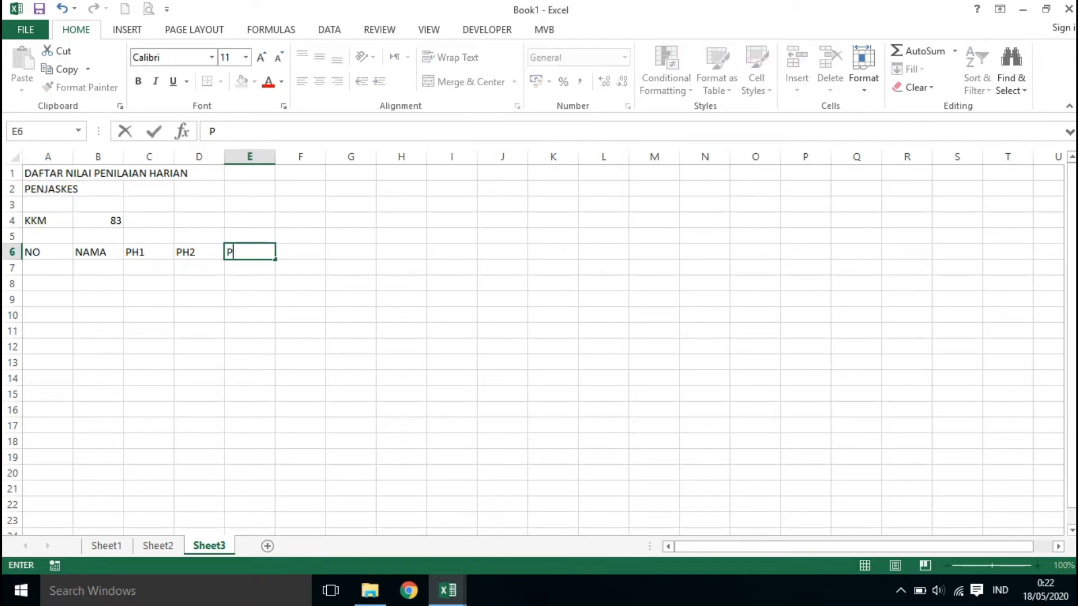
pyautogui.press('Tab')
pyautogui.write('PH4')
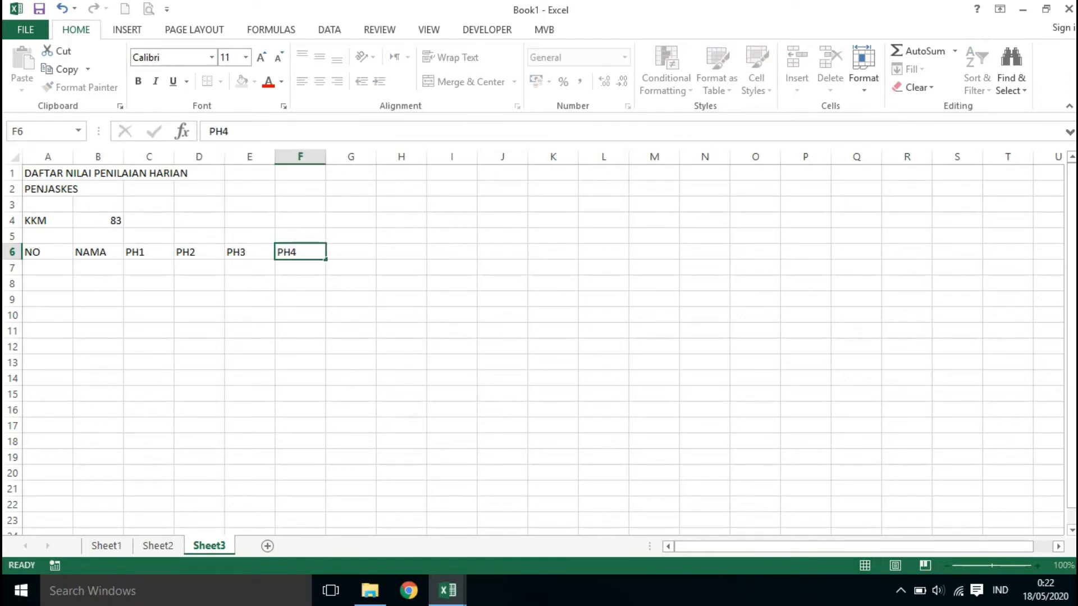
pyautogui.press('Tab')
pyautogui.write('PH')
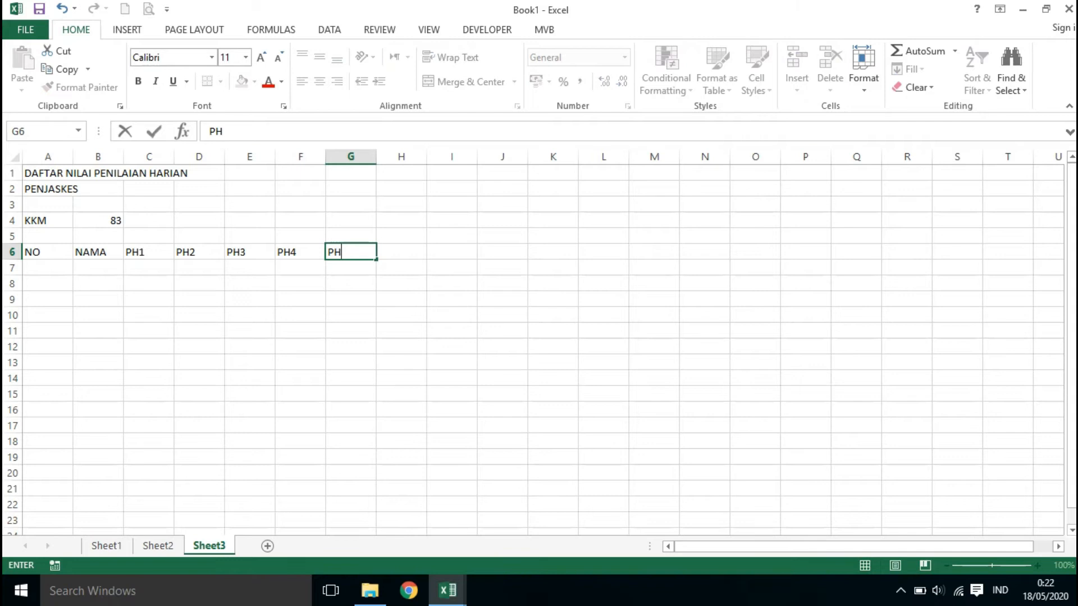
pyautogui.write('5')
pyautogui.press('Tab')
# Number the first two rows under NO by entering 1 in A7 and 2 in A8.
pyautogui.press('Left')
pyautogui.press('Left')
pyautogui.press('Left')
pyautogui.press('Left')
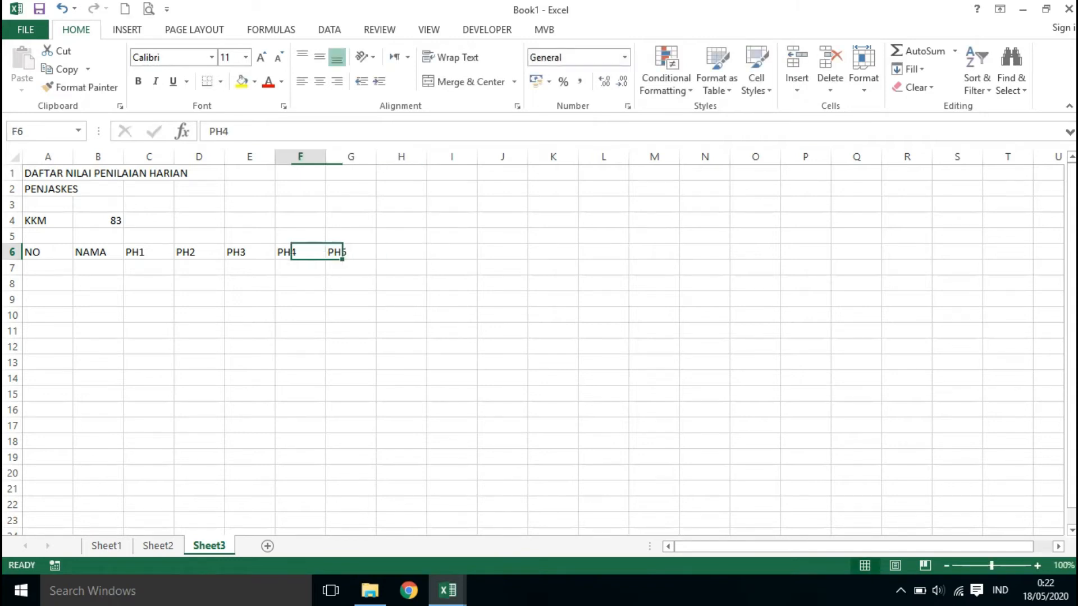
pyautogui.press('Down')
pyautogui.press('Down')
pyautogui.press('Down')
pyautogui.press('Left')
pyautogui.press('Up')
pyautogui.press('Up')
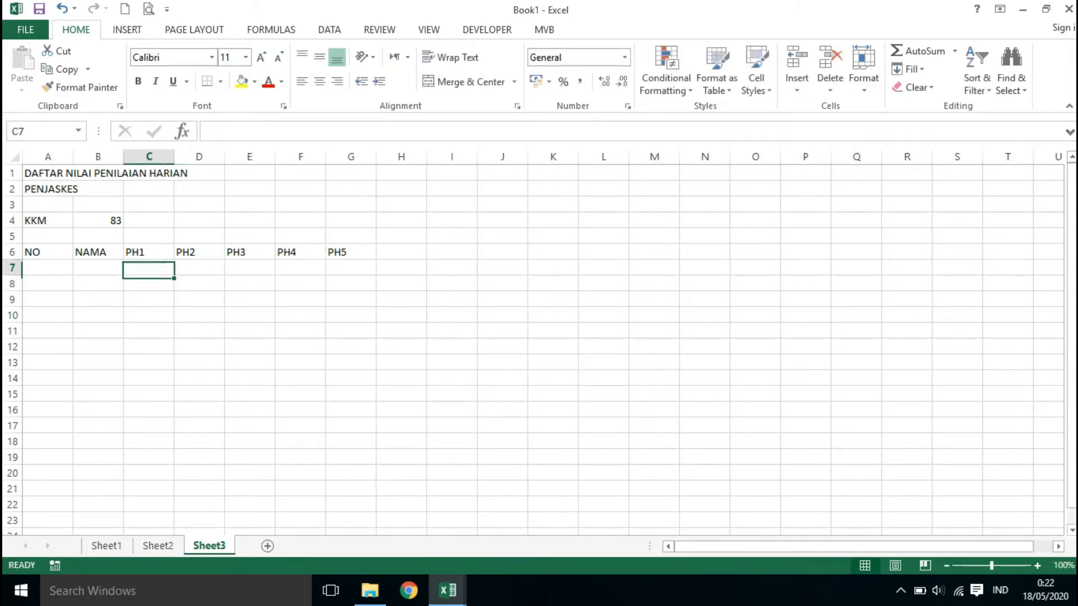
pyautogui.press('Left')
pyautogui.press('Left')
pyautogui.write('1')
pyautogui.press('Return')
pyautogui.write('2')
# Enter the first two students' names under NAMA in cells B7 and B8.
pyautogui.press('Up')
pyautogui.press('Right')
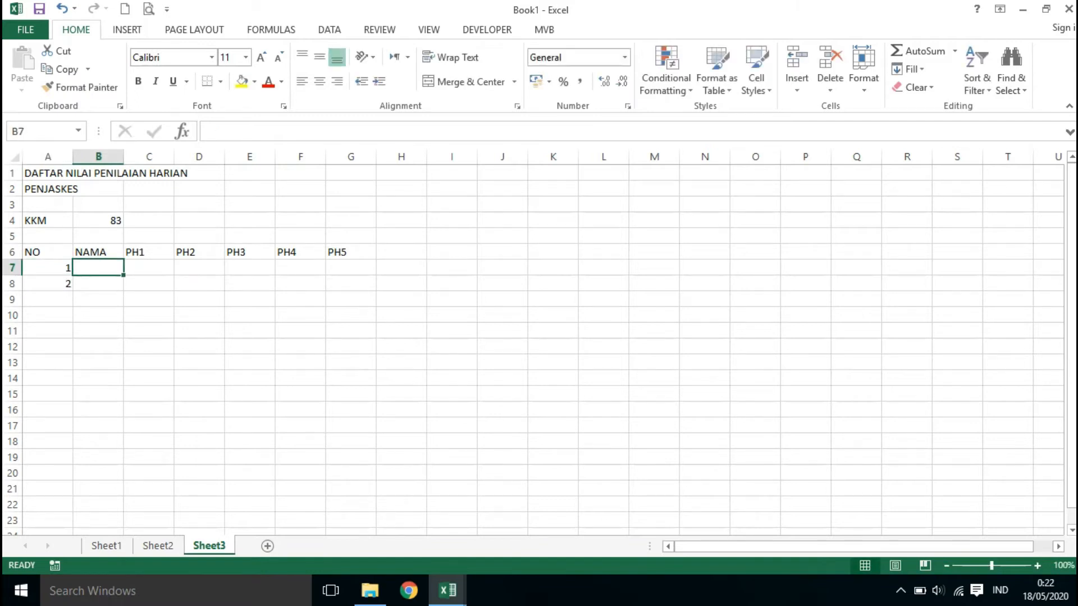
pyautogui.write('ALDI')
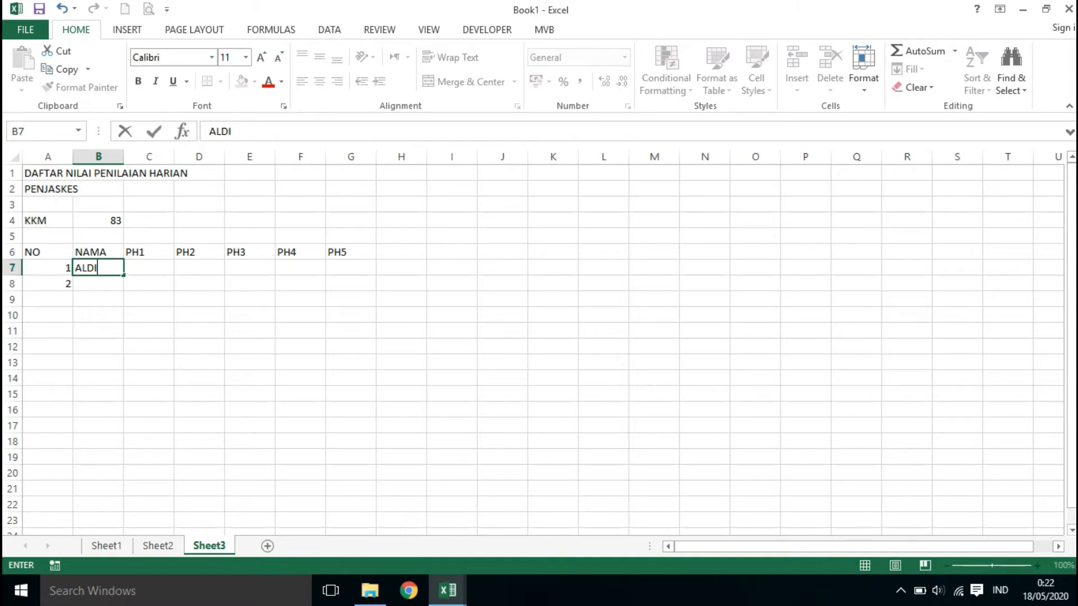
pyautogui.press('Return')
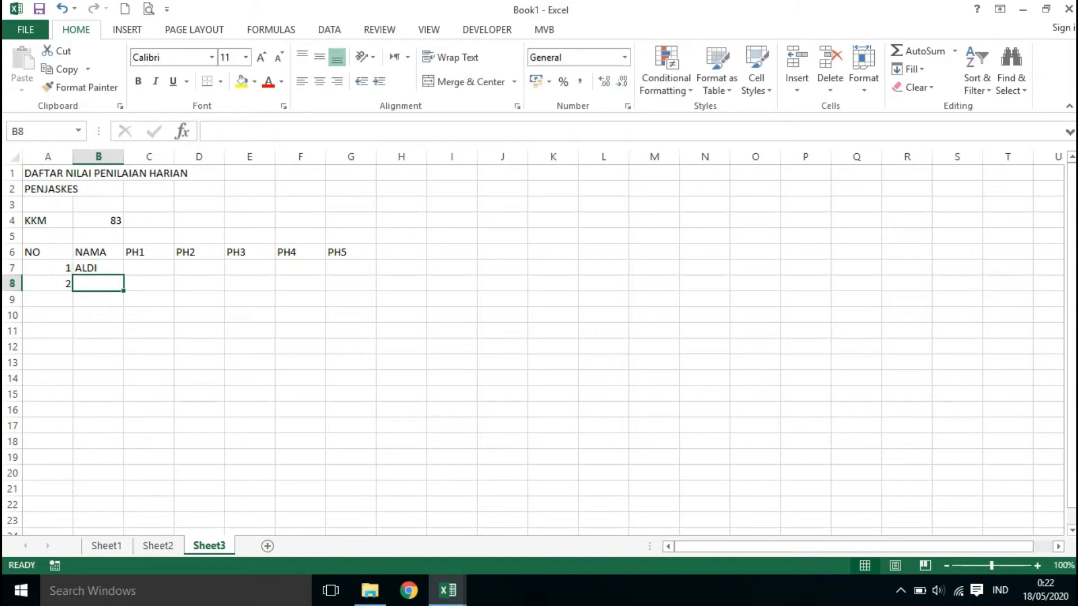
pyautogui.write('AN')
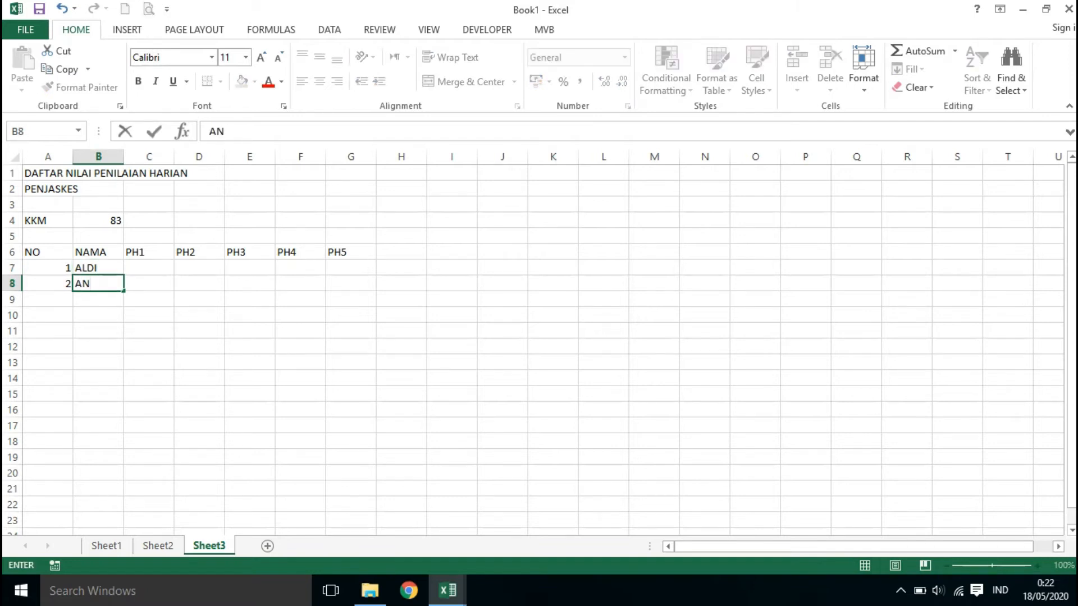
pyautogui.write('DI')
pyautogui.press('Return')
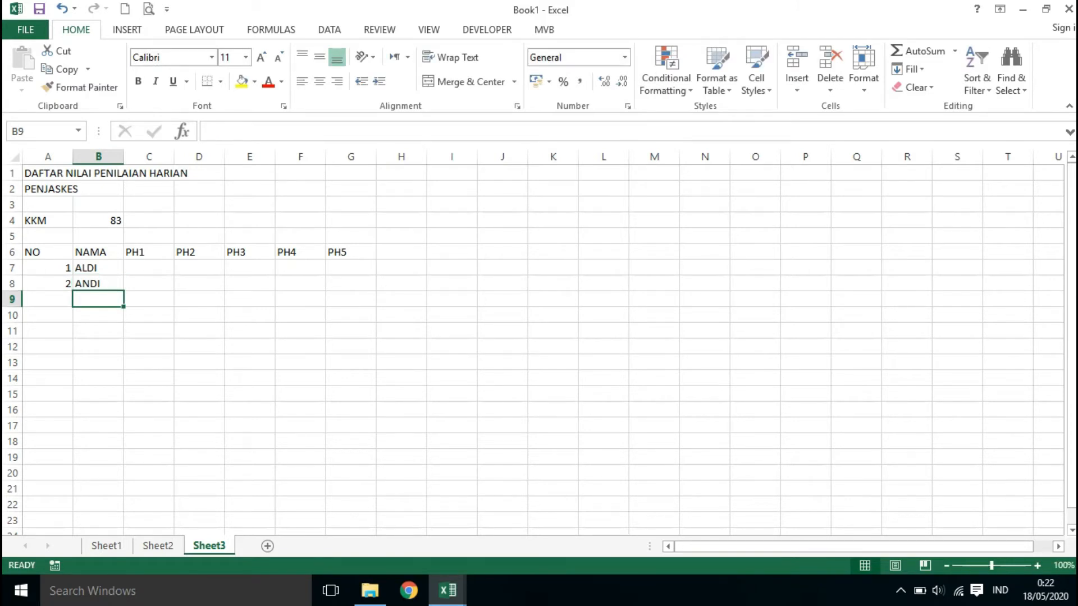
# Enter the third and fourth students' names in cells B9 and B10, correcting the spelling in B10.
pyautogui.write('BABAN')
pyautogui.press('Return')
pyautogui.write('CINTRA')
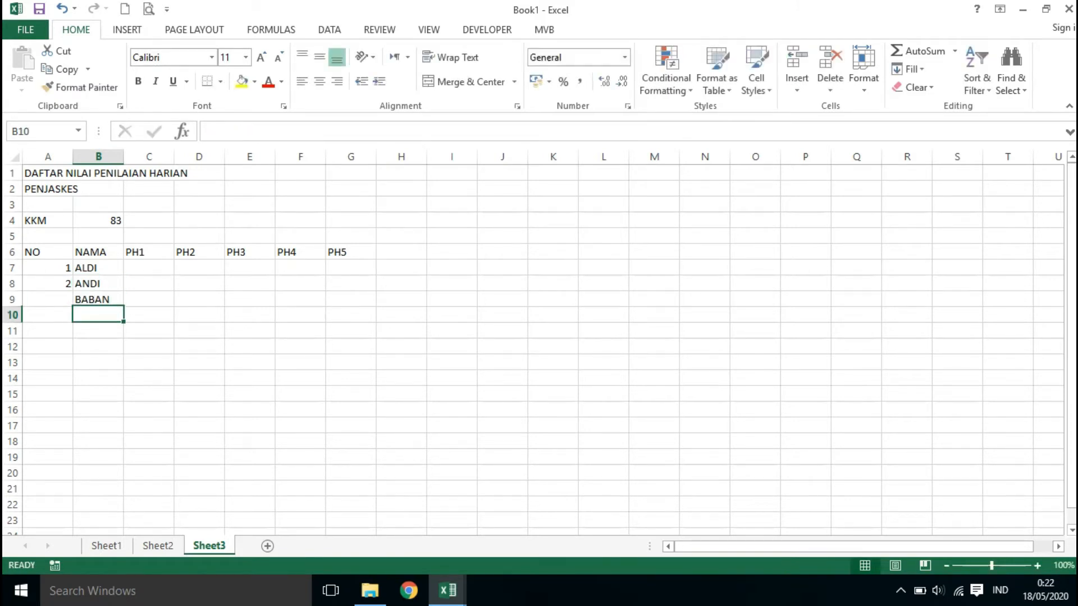
pyautogui.press('Return')
pyautogui.press('Up')
pyautogui.write('CITRA')
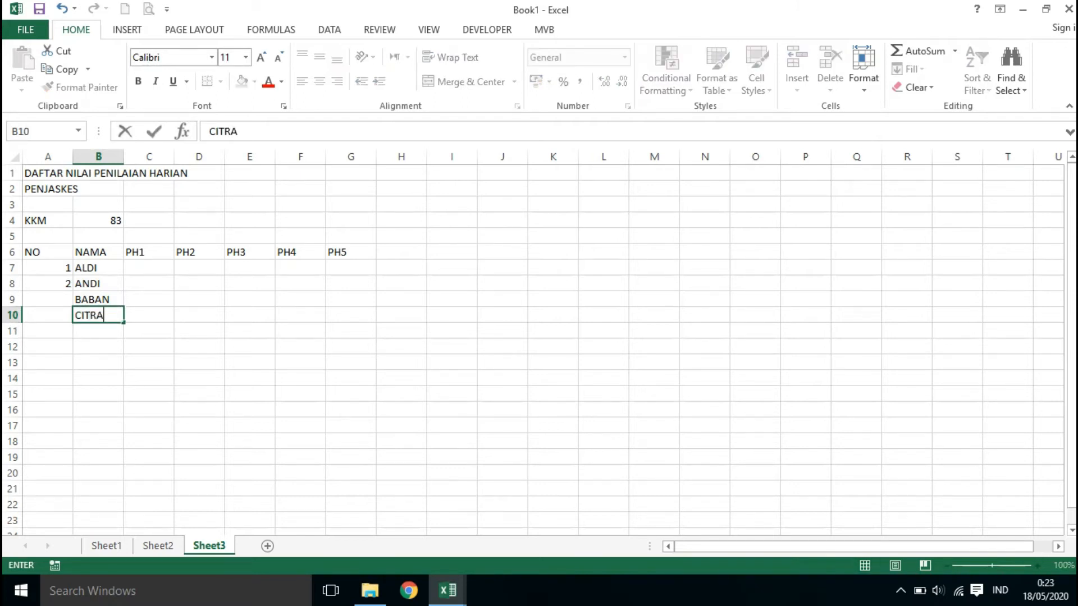
pyautogui.press('Return')
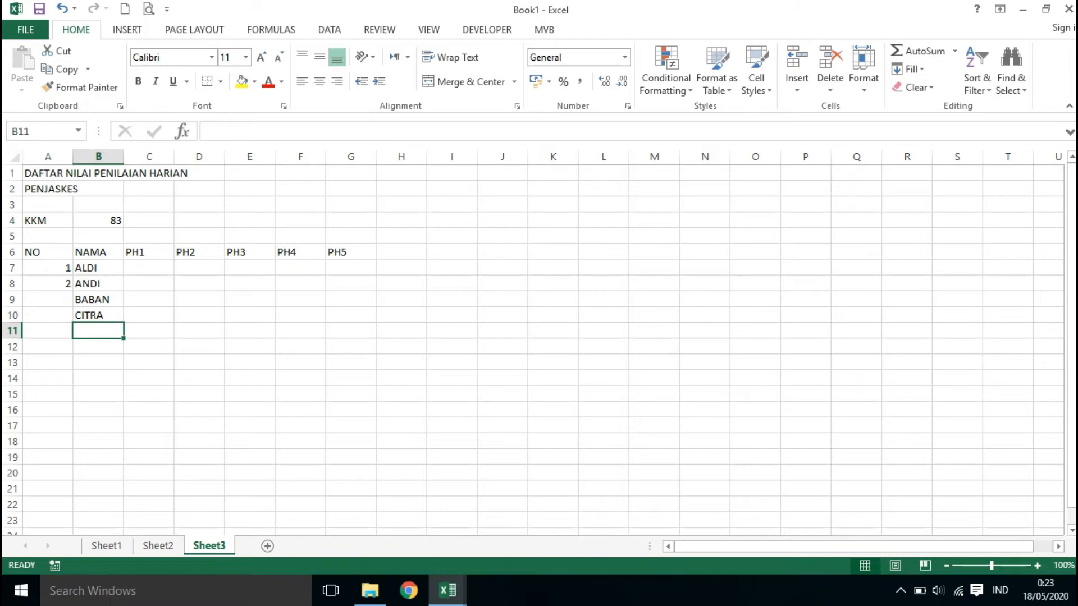
# Enter the fifth to seventh students' names in cells B11 to B13, correcting the spelling in B13.
pyautogui.write('INDAH')
pyautogui.press('Return')
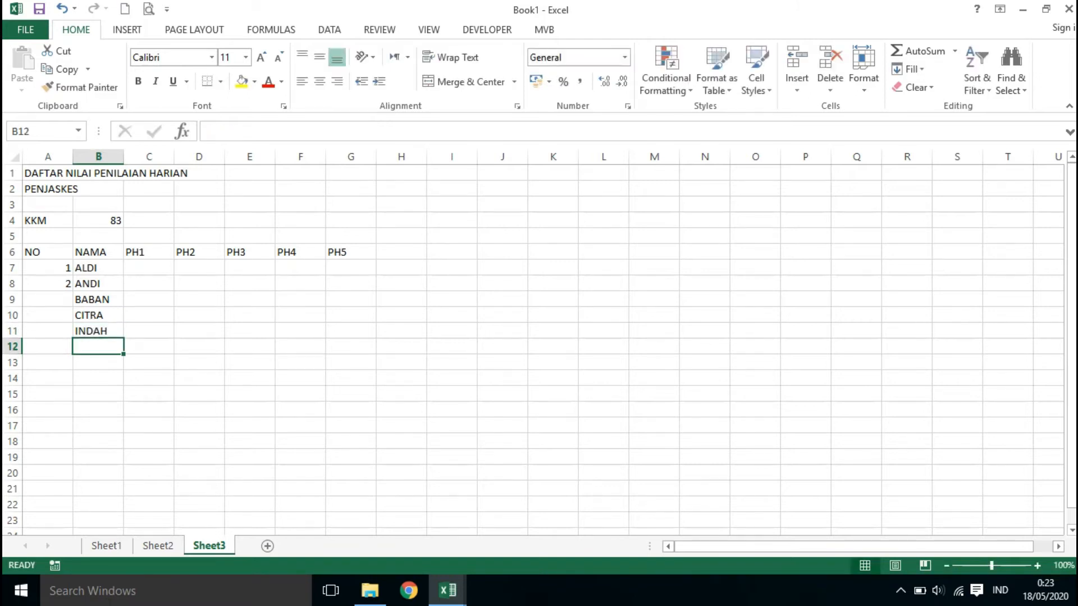
pyautogui.write('RANI')
pyautogui.press('Return')
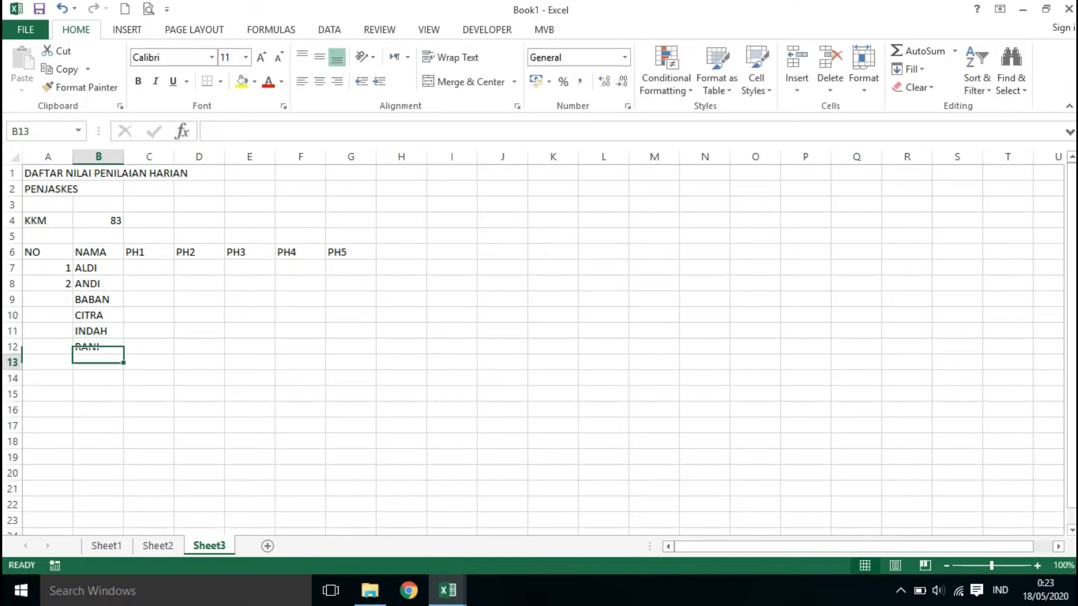
pyautogui.write('RSUMANA')
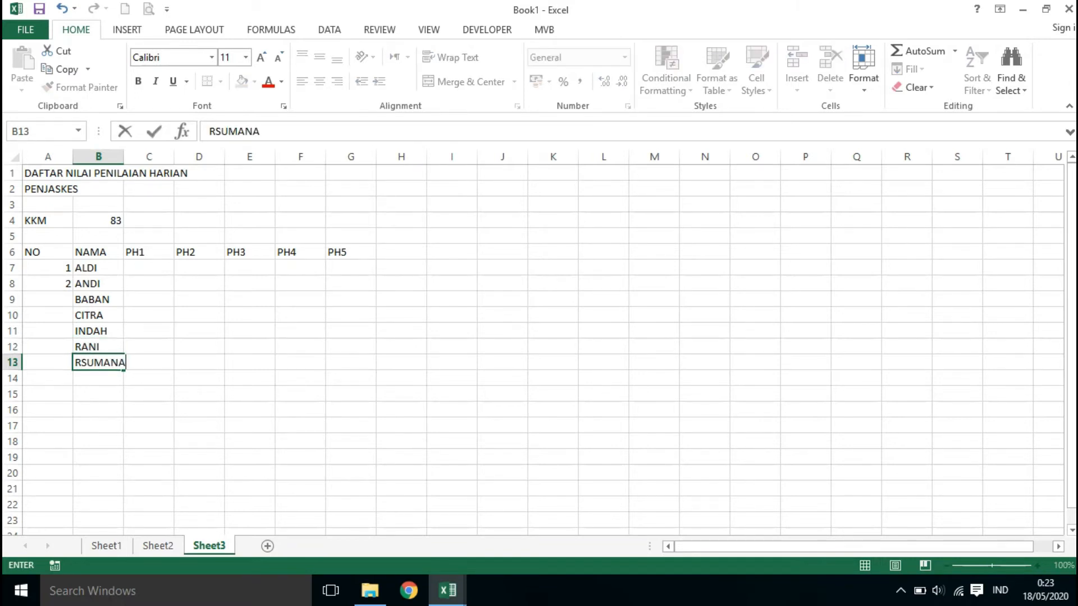
pyautogui.press('Return')
pyautogui.press('Up')
pyautogui.write('RUSMANA')
pyautogui.press('Return')
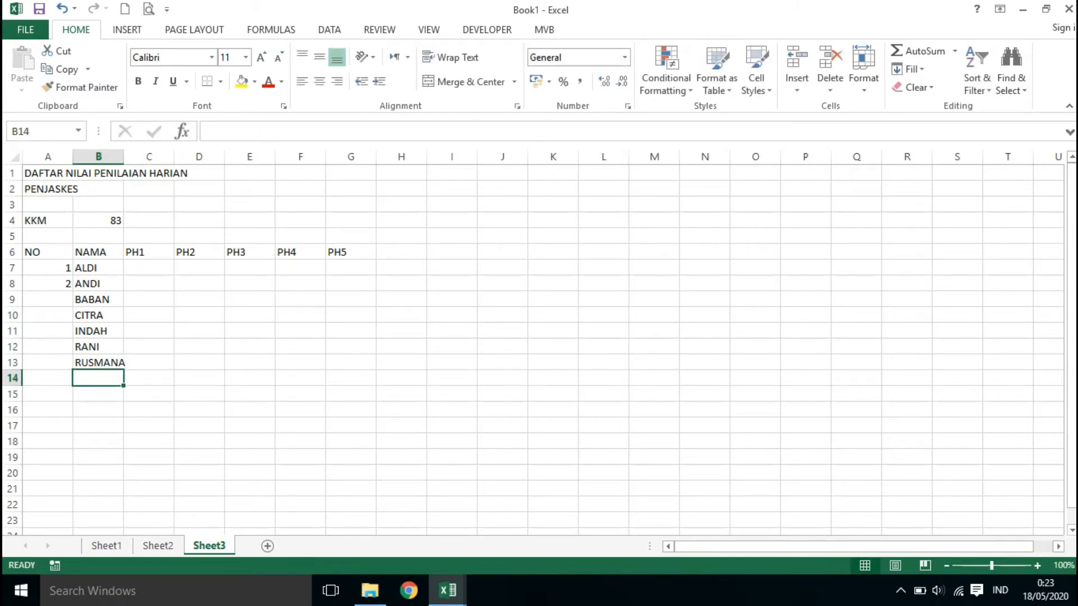
# Continue the numbering under NO by entering 3, 4 and 5 in cells A9 to A11.
pyautogui.press('Up')
pyautogui.press('Up')
pyautogui.press('Up')
pyautogui.press('Up')
pyautogui.press('Up')
pyautogui.press('Left')
pyautogui.press('F2')
pyautogui.write('3')
pyautogui.press('Return')
pyautogui.write('4')
pyautogui.press('Return')
pyautogui.write('5')
pyautogui.press('Return')
# Complete the numbering under NO with 6, 7, 8, 9 and 10 in cells A12 to A16.
pyautogui.write('5')
pyautogui.press('Return')
pyautogui.write('6')
pyautogui.press('Up')
pyautogui.write('6')
pyautogui.press('Return')
pyautogui.write('7')
pyautogui.press('Return')
pyautogui.write('8')
pyautogui.press('Return')
pyautogui.write('9')
pyautogui.press('Return')
pyautogui.write('10')
# Enter the last three students' names in cells B14 to B16 and widen the NAMA column to fit all names.
pyautogui.press('Right')
pyautogui.press('Up')
pyautogui.press('Up')
pyautogui.press('Up')
pyautogui.press('Down')
pyautogui.write('SISI')
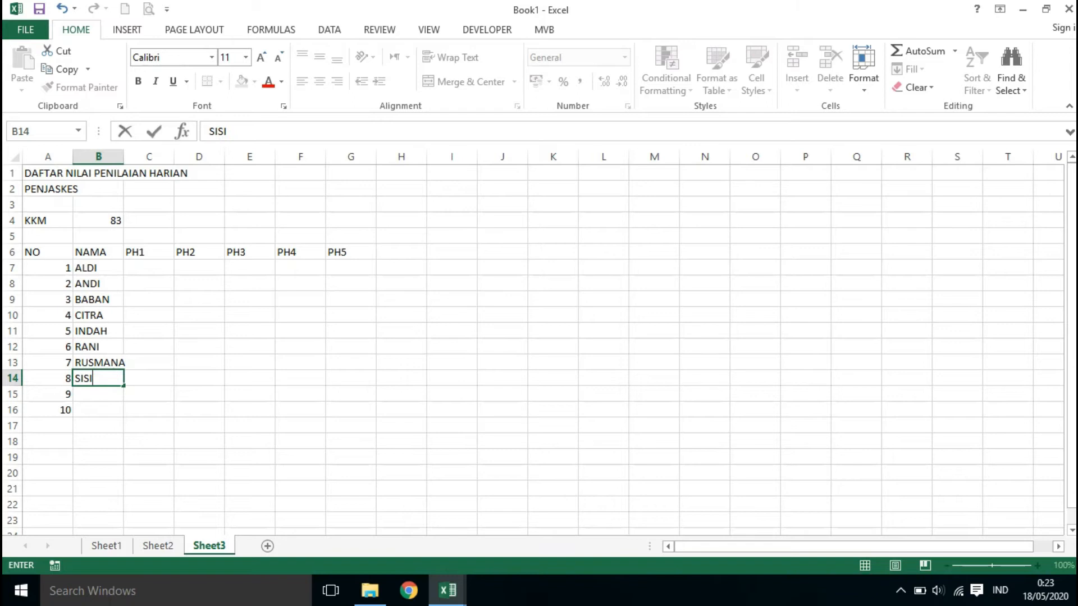
pyautogui.press('Return')
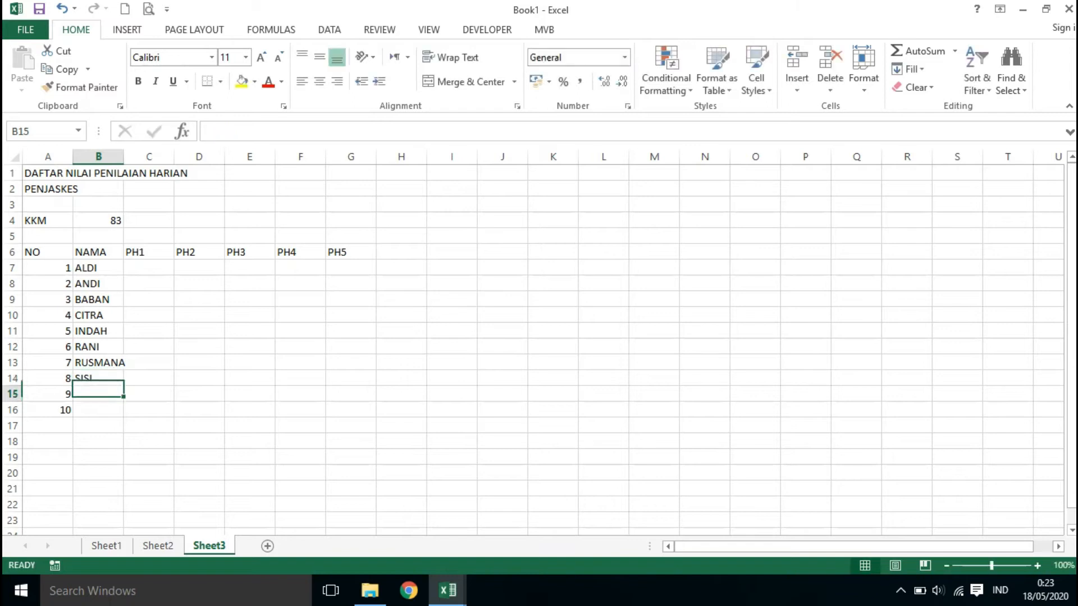
pyautogui.write('TANTRI')
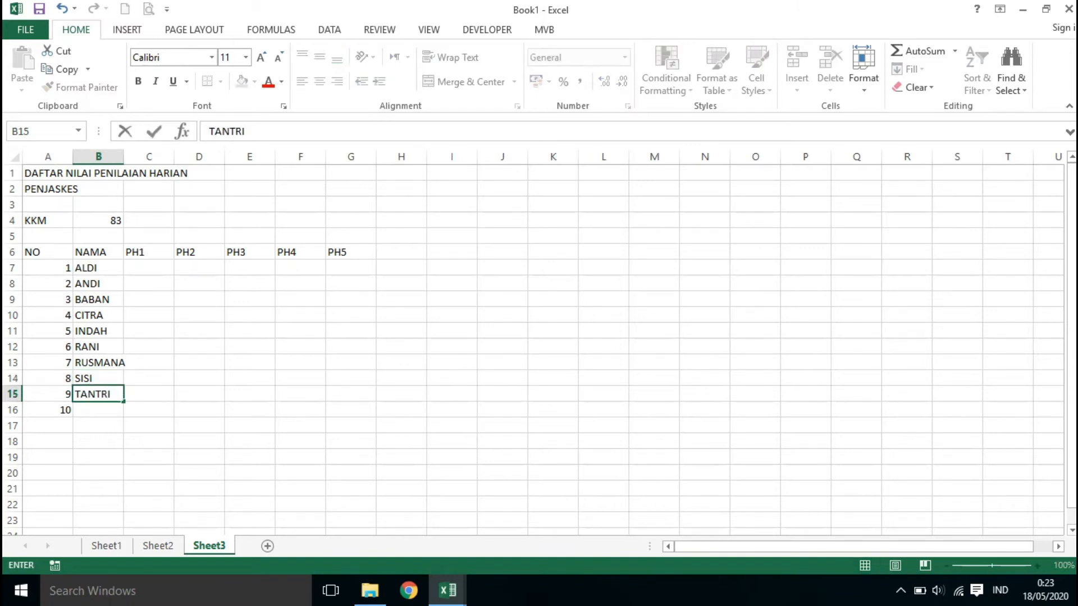
pyautogui.press('Return')
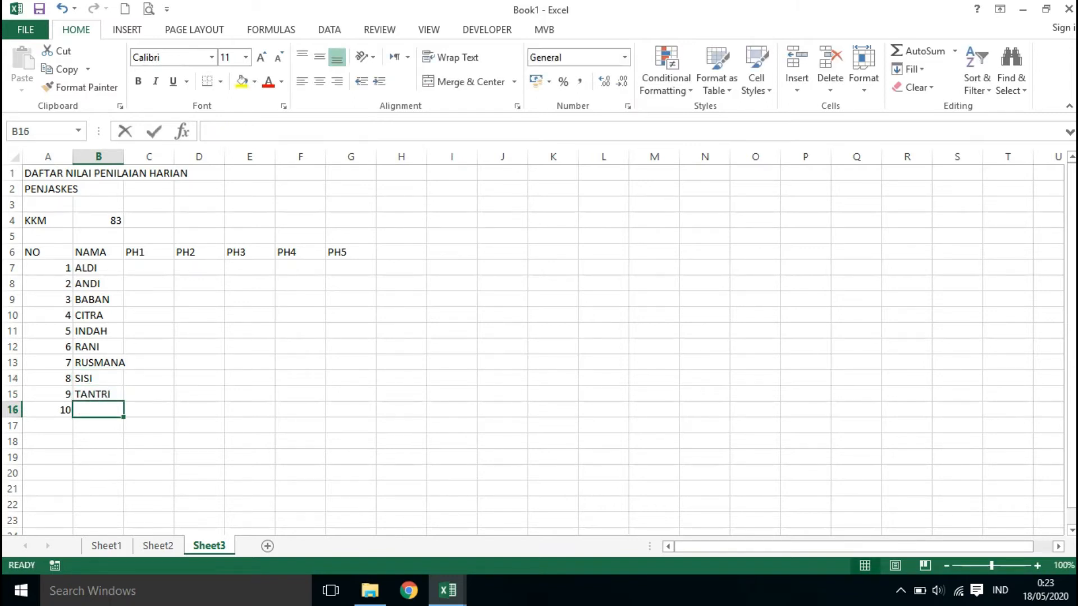
pyautogui.write('ZAMZAM')
pyautogui.press('Right')
pyautogui.press('Up')
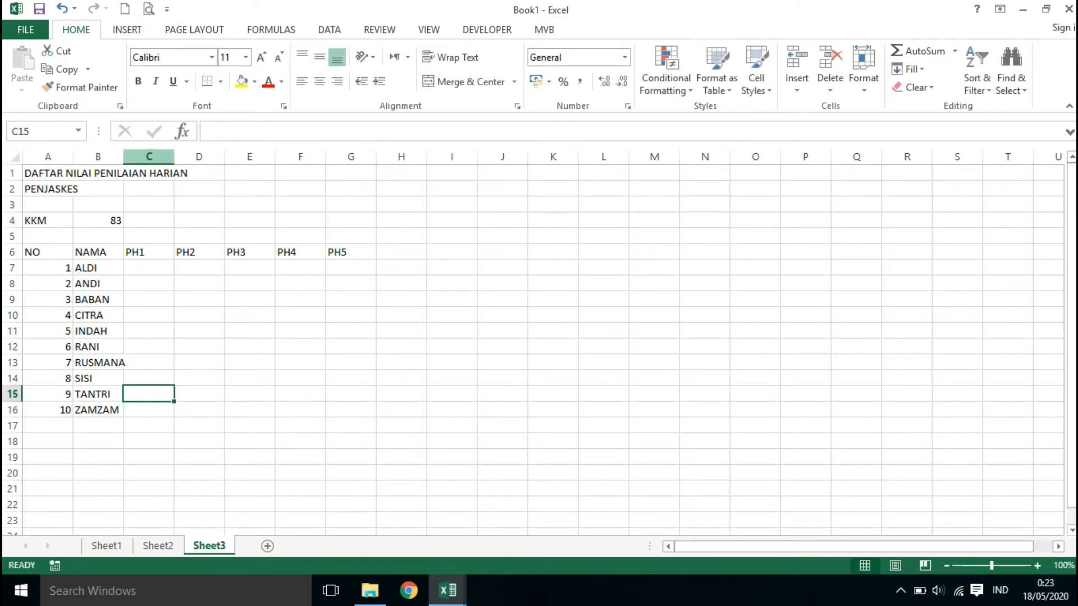
pyautogui.moveTo(123, 157); pyautogui.dragTo(179, 157)
# Enter the PH1 scores 78, 79 and 77 for the first three students in cells C7 to C9.
pyautogui.press('Up')
pyautogui.press('Up')
pyautogui.press('Up')
pyautogui.press('Up')
pyautogui.press('Up')
pyautogui.press('Up')
pyautogui.press('Up')
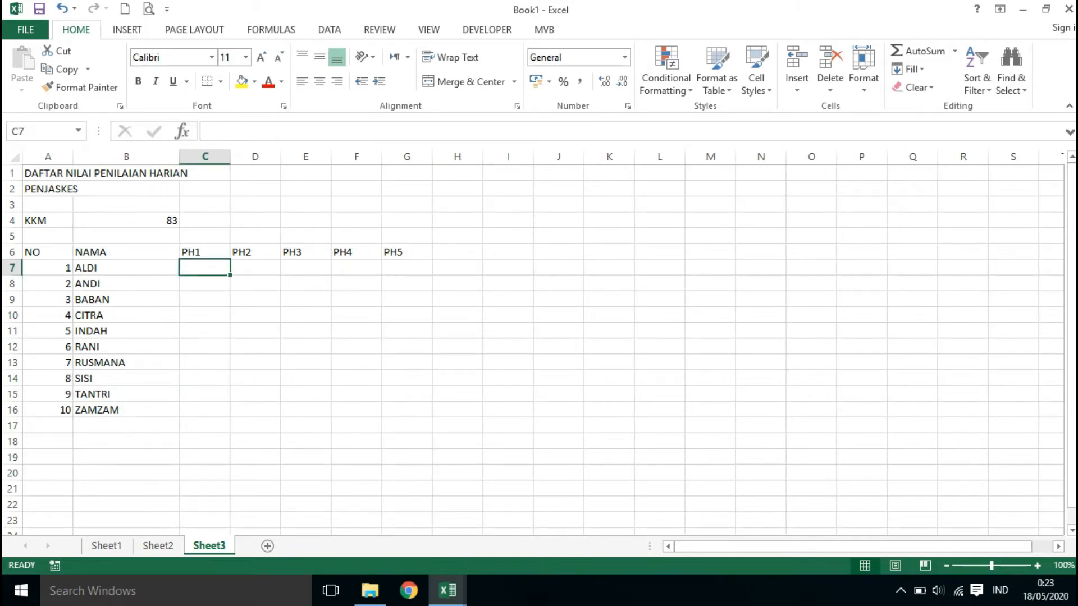
pyautogui.write('78')
pyautogui.press('Return')
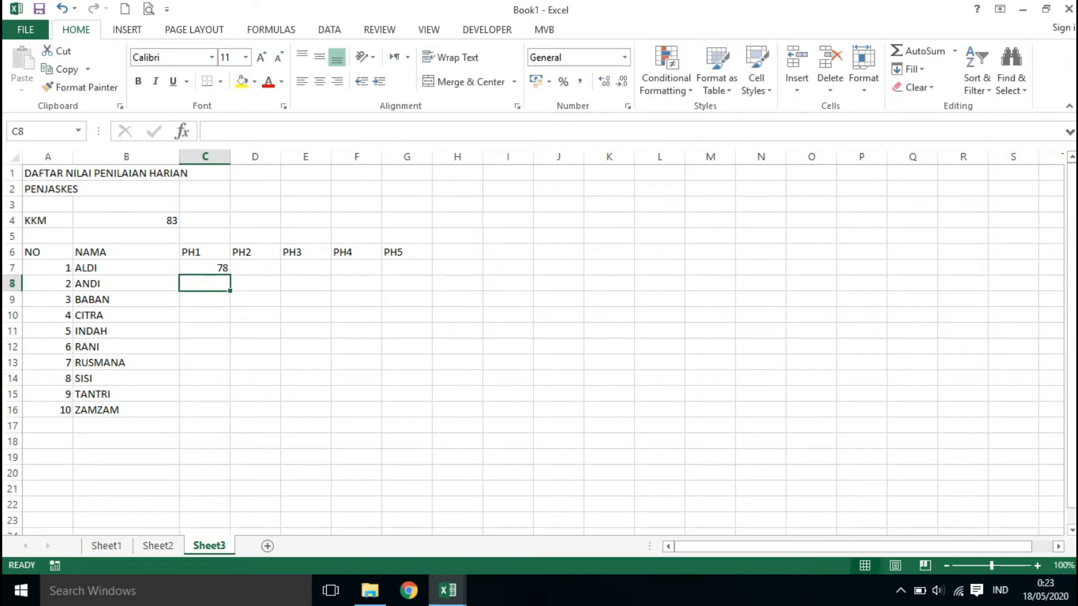
pyautogui.write('79')
pyautogui.press('Return')
pyautogui.write('77')
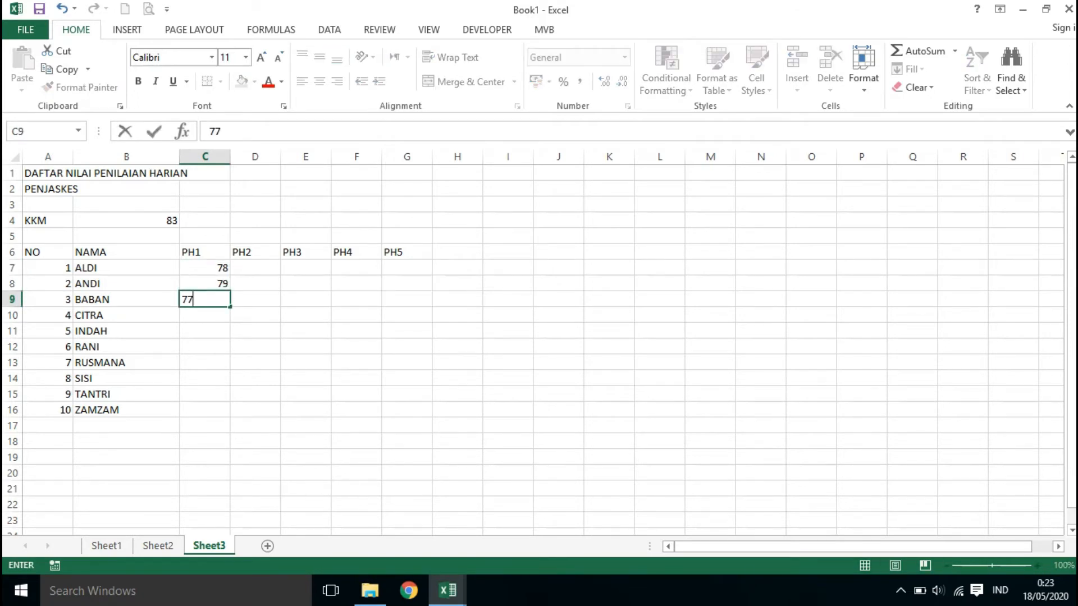
pyautogui.press('Return')
# Enter the PH1 scores 75, 74, 73 and 79 in cells C10 to C13.
pyautogui.write('75')
pyautogui.press('Return')
pyautogui.write('74')
pyautogui.press('Return')
pyautogui.write('73')
pyautogui.press('Return')
pyautogui.press('Return')
pyautogui.write('79')
pyautogui.press('Return')
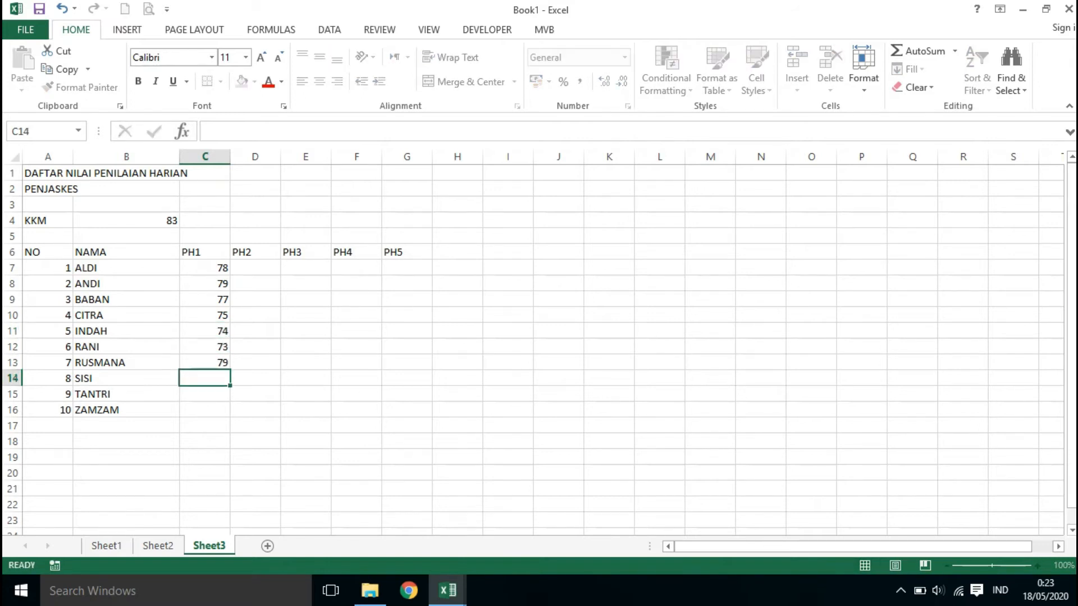
# Complete the PH1 column with the scores 80, 81 and 76 in cells C14 to C16.
pyautogui.write('80')
pyautogui.press('Tab')
pyautogui.press('Return')
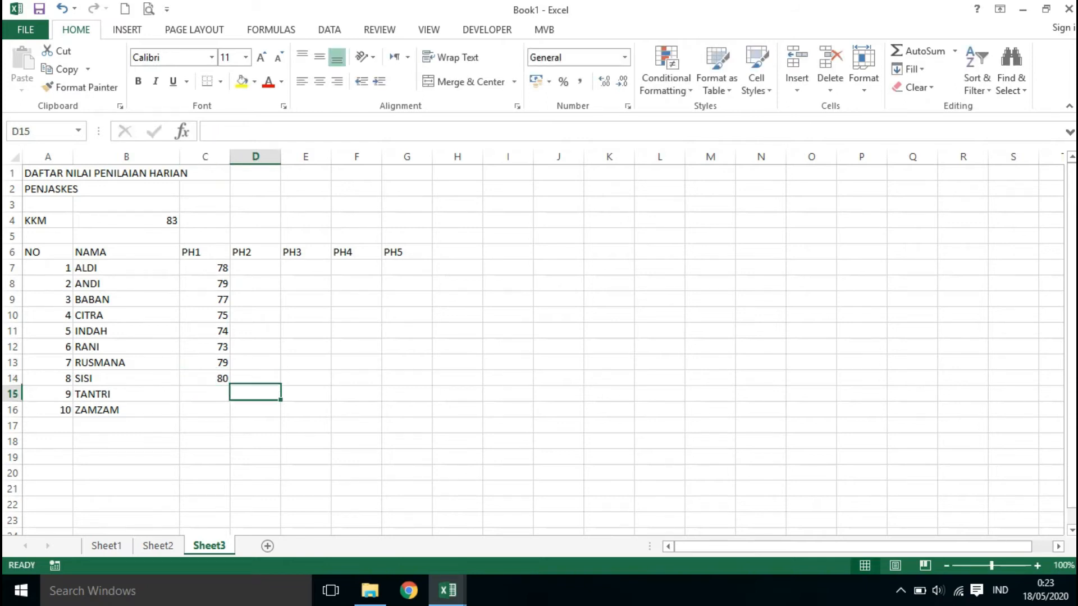
pyautogui.write('81')
pyautogui.press('Return')
pyautogui.write('76')
pyautogui.press('Return')
# Enter the PH2 scores 80, 82 and 80 for the first three students in cells D7 to D9.
pyautogui.press('Up')
pyautogui.press('Right')
pyautogui.press('Up')
pyautogui.press('Up')
pyautogui.press('Up')
pyautogui.press('Up')
pyautogui.press('Up')
pyautogui.press('Up')
pyautogui.press('Up')
pyautogui.press('Up')
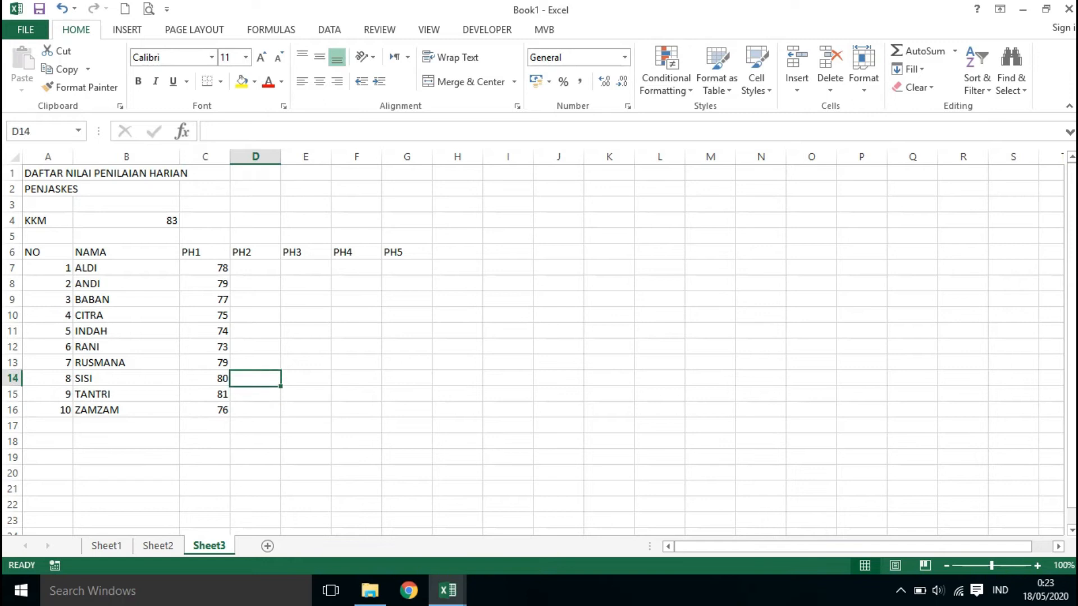
pyautogui.press('Up')
pyautogui.write('80')
pyautogui.press('Return')
pyautogui.write('82')
pyautogui.press('Return')
pyautogui.write('80')
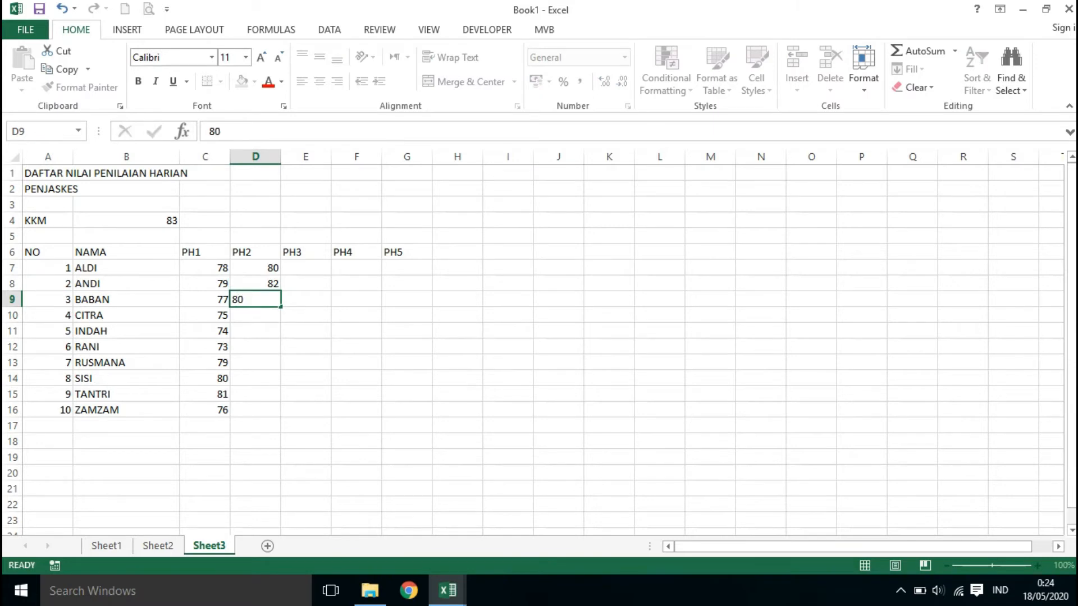
pyautogui.press('Return')
# Enter the PH2 scores 82, 86, 87 and 90 in cells D10 to D13.
pyautogui.write('82')
pyautogui.press('Return')
pyautogui.write('86')
pyautogui.press('Return')
pyautogui.write('87')
pyautogui.press('Return')
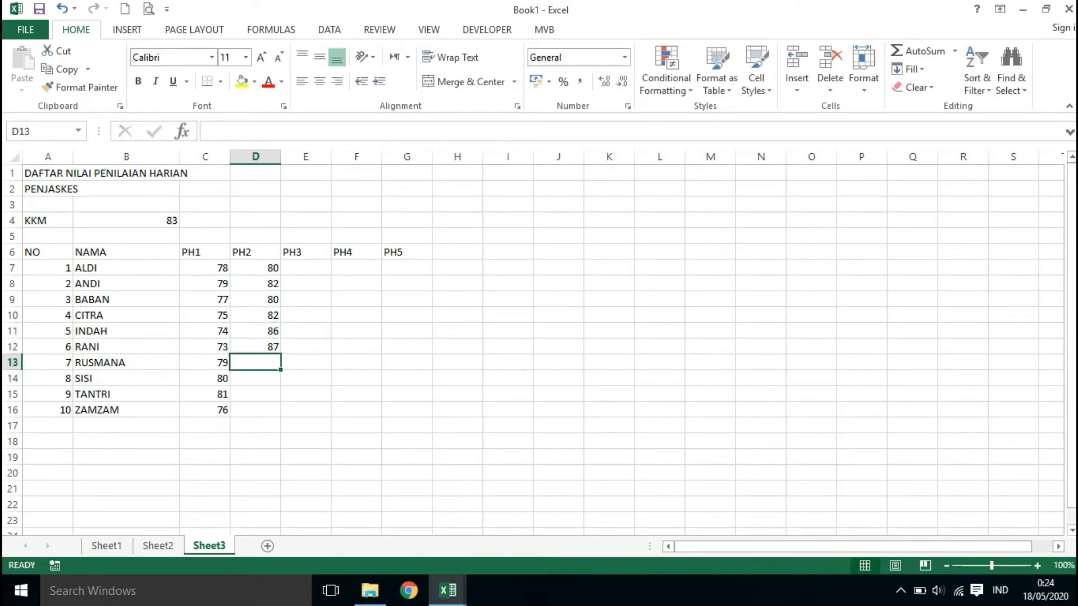
pyautogui.write('90')
pyautogui.press('Return')
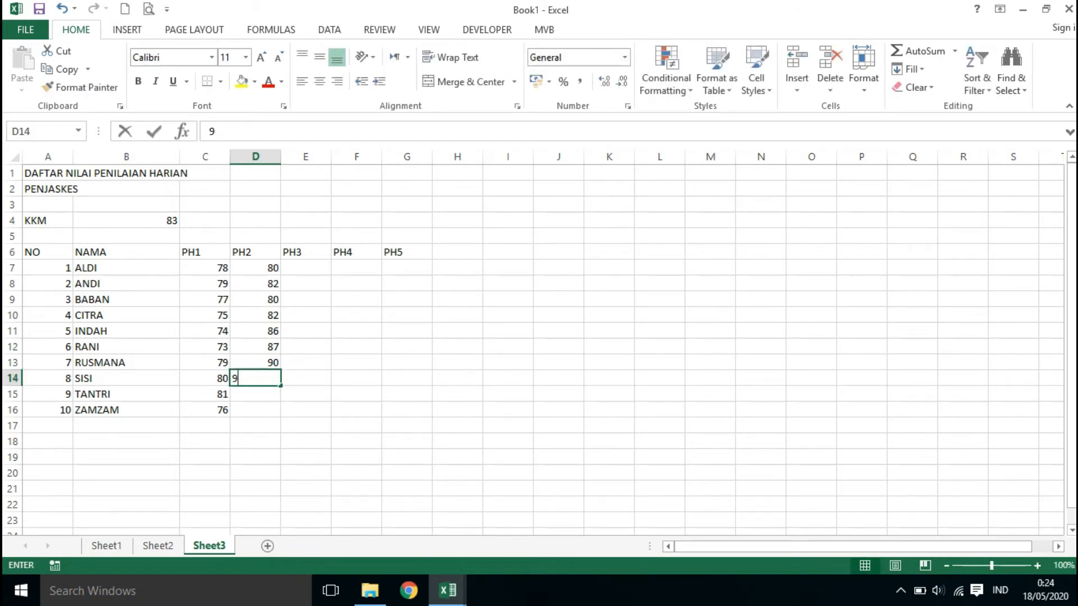
# Complete the PH2 column with the scores 91, 77 and 78 in cells D14 to D16.
pyautogui.write('91')
pyautogui.press('Return')
pyautogui.write('77')
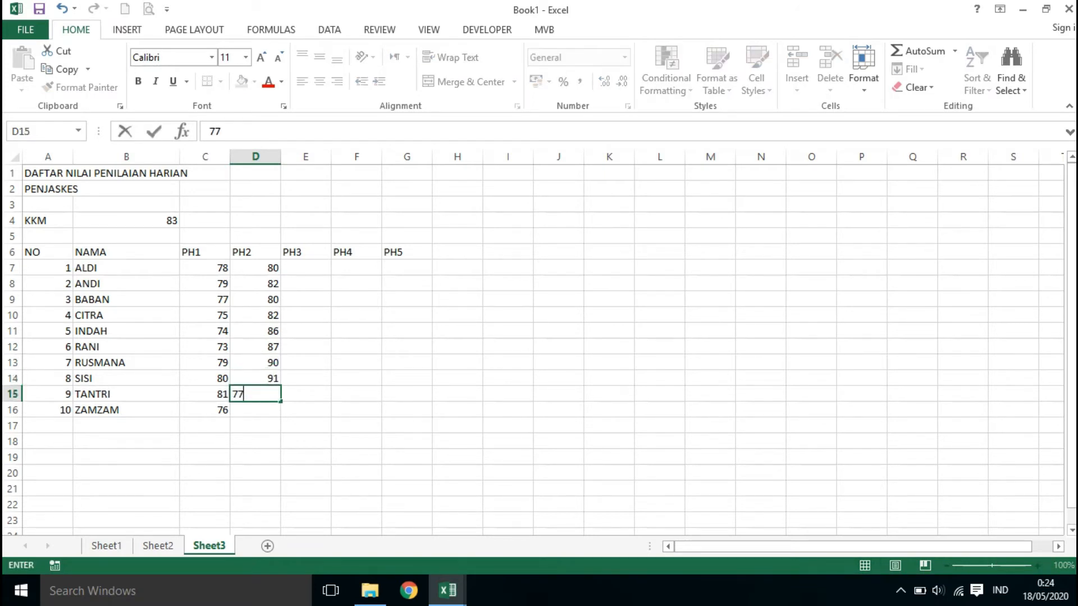
pyautogui.press('Return')
pyautogui.write('7')
pyautogui.press('Return')
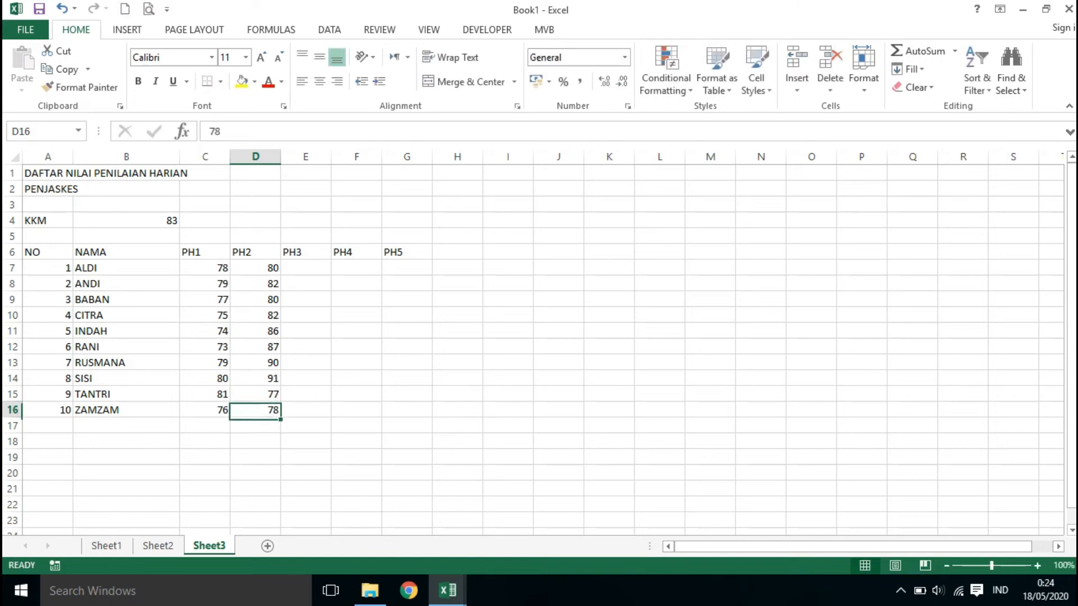
# Enter the PH3 scores 78 and 77 for the first two students in cells E7 and E8.
pyautogui.press('Right')
pyautogui.press('Up')
pyautogui.press('Up')
pyautogui.press('Up')
pyautogui.press('Up')
pyautogui.press('Up')
pyautogui.press('Up')
pyautogui.press('Up')
pyautogui.press('Up')
pyautogui.press('Up')
pyautogui.press('Up')
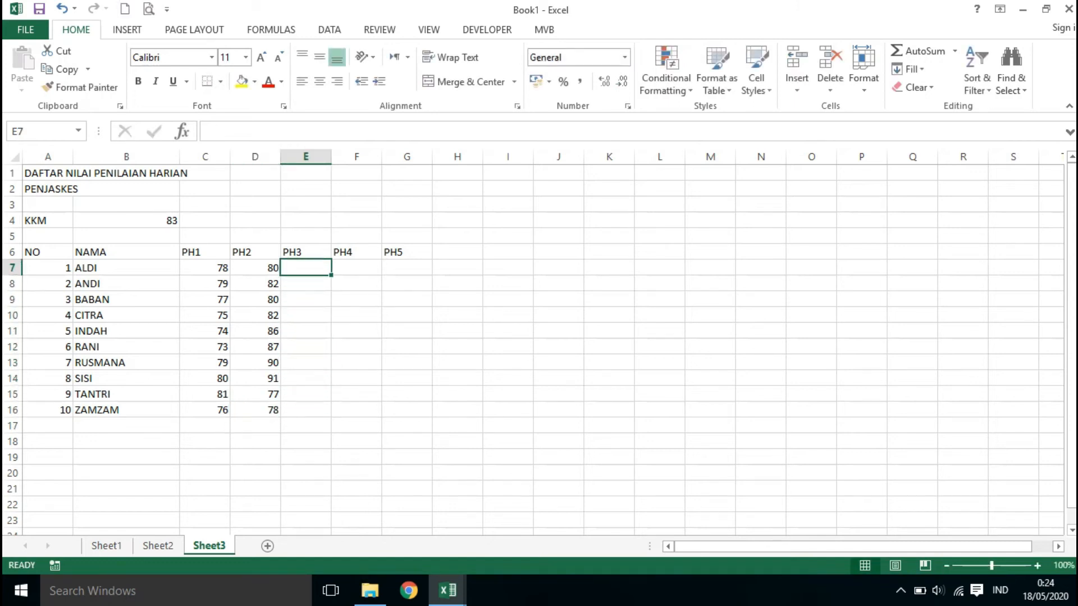
pyautogui.write('78')
pyautogui.press('Return')
pyautogui.write('77')
pyautogui.press('Return')
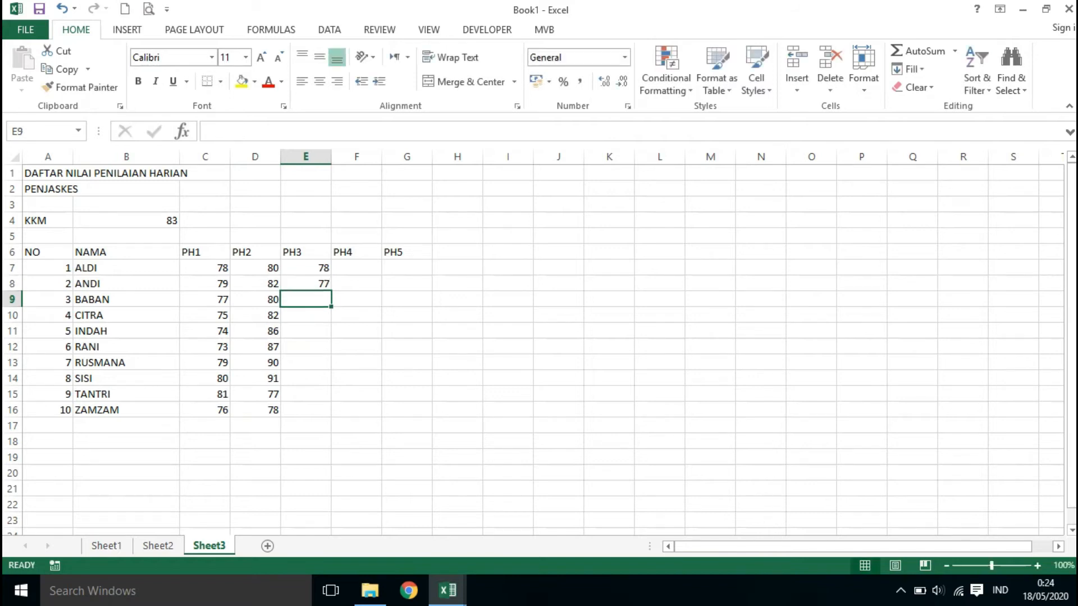
# Copy the PH1 and PH2 scores of the last five students, cells C12 to D16.
pyautogui.press('Left')
pyautogui.press('Down')
pyautogui.press('Down')
pyautogui.press('Down')
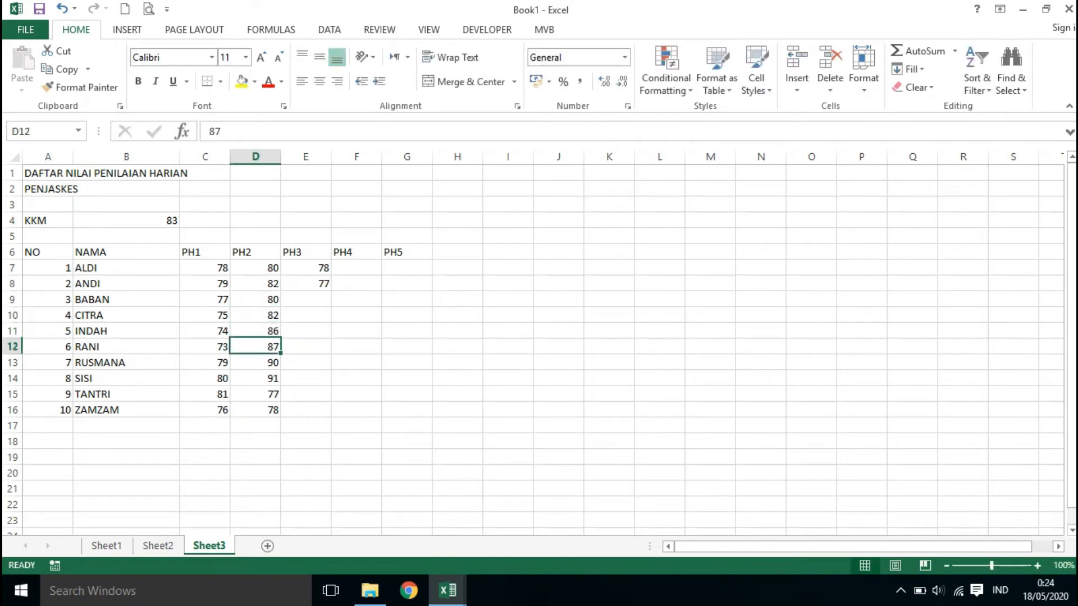
pyautogui.press('Left')
pyautogui.hotkey('shift', 'Down')
pyautogui.hotkey('shift', 'Down')
pyautogui.hotkey('shift', 'Down')
pyautogui.hotkey('shift', 'Down')
pyautogui.hotkey('shift', 'Right')
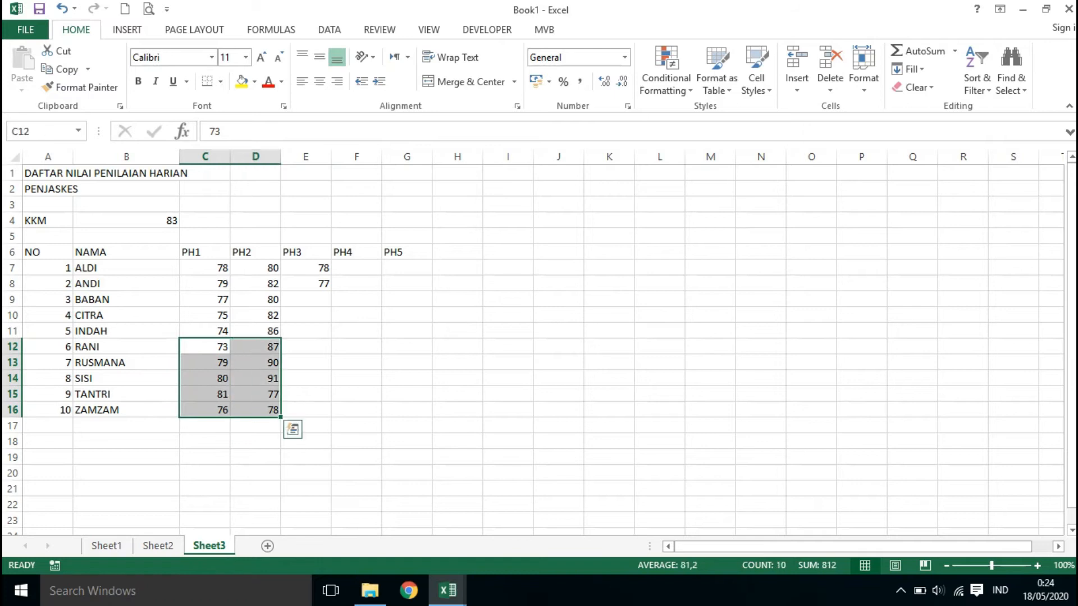
pyautogui.hotkey('ctrl', 'c')
# Paste the copied scores into the PH3 and PH4 columns starting at cell E9.
pyautogui.press('Right')
pyautogui.press('Up')
pyautogui.press('Up')
pyautogui.press('Right')
pyautogui.press('Up')
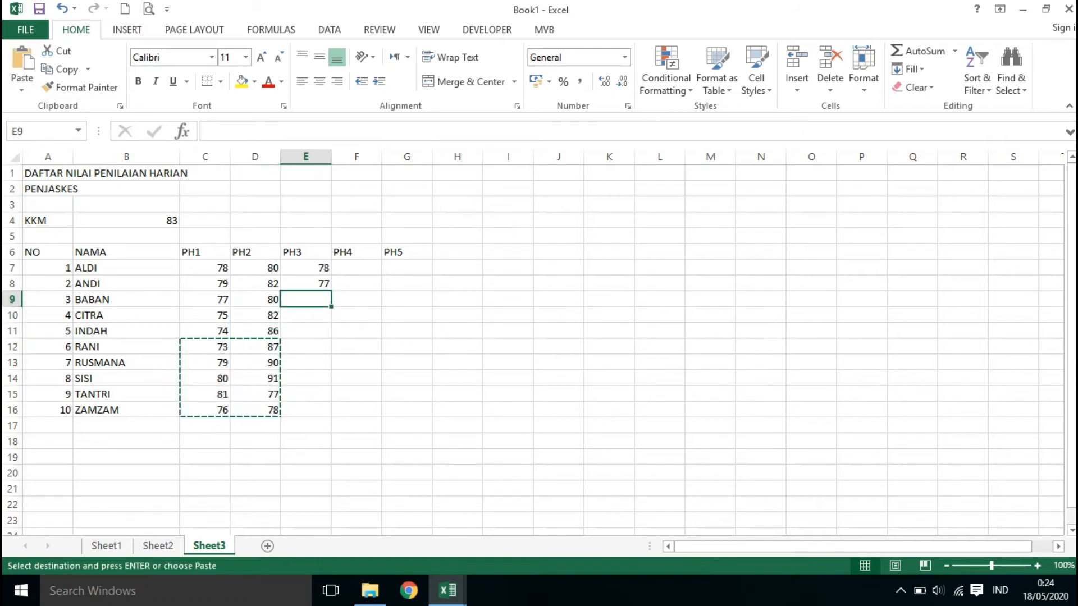
pyautogui.hotkey('ctrl', 'v')
pyautogui.press('Up')
pyautogui.press('Down')
pyautogui.press('Down')
pyautogui.press('Down')
pyautogui.press('Down')
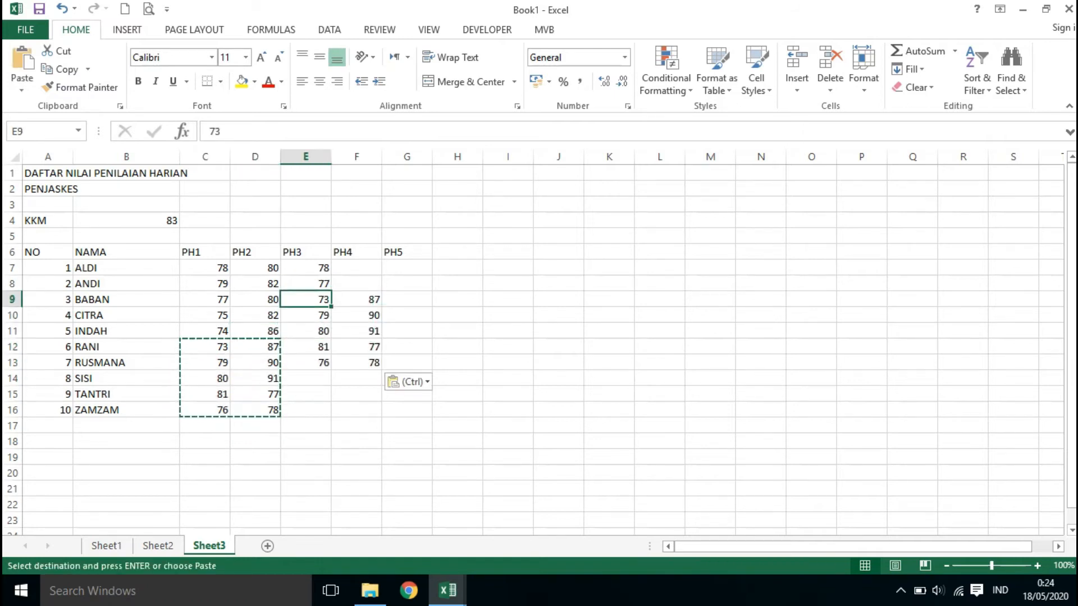
# Paste the copied scores for the last three students from cell E14 and clear the surplus values below the list.
pyautogui.press('Down')
pyautogui.press('Down')
pyautogui.hotkey('ctrl', 'v')
pyautogui.press('Down')
pyautogui.press('Down')
pyautogui.press('Down')
pyautogui.hotkey('shift', 'Right')
pyautogui.hotkey('shift', 'Down')
pyautogui.press('Delete')
# Enter the PH4 scores 77 and 76 for the first two students in cells F7 and F8.
pyautogui.press('Up')
pyautogui.press('Up')
pyautogui.press('Up')
pyautogui.press('Up')
pyautogui.press('Up')
pyautogui.press('Up')
pyautogui.press('Up')
pyautogui.press('Up')
pyautogui.press('Up')
pyautogui.press('Up')
pyautogui.press('Right')
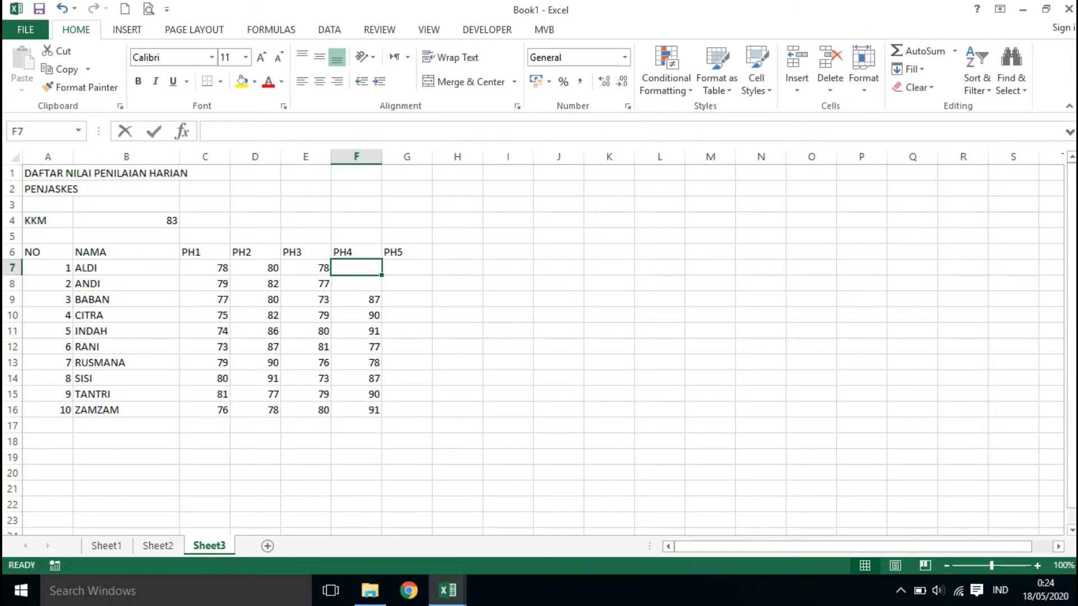
pyautogui.write('77')
pyautogui.press('Return')
pyautogui.write('7')
pyautogui.press('Return')
pyautogui.press('Up')
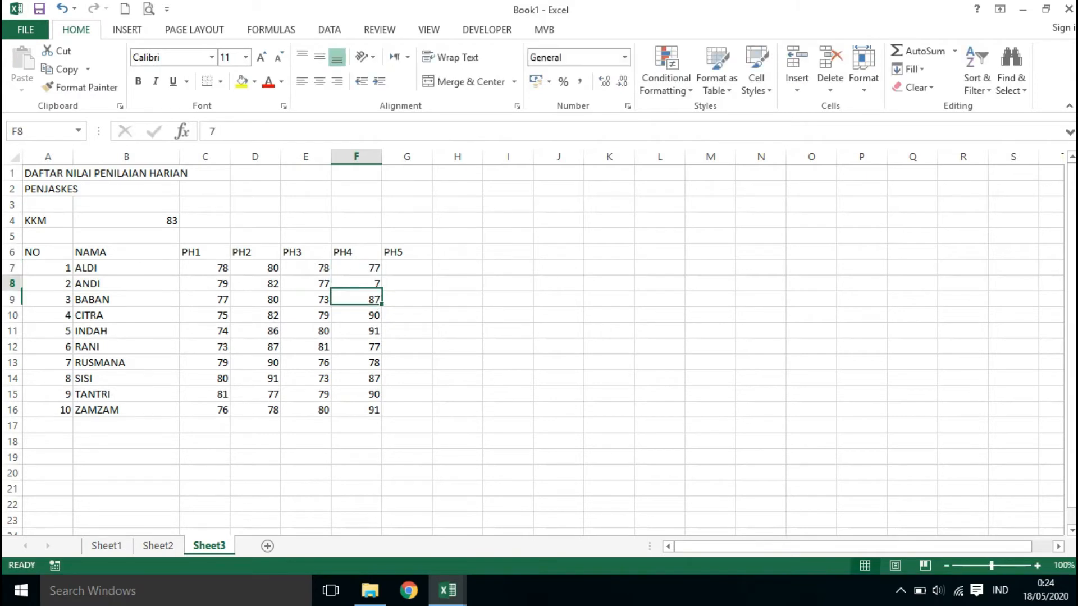
pyautogui.write('76')
pyautogui.press('Right')
# Enter the PH5 scores 77 and 78 for the first two students in cells G7 and G8.
pyautogui.press('Up')
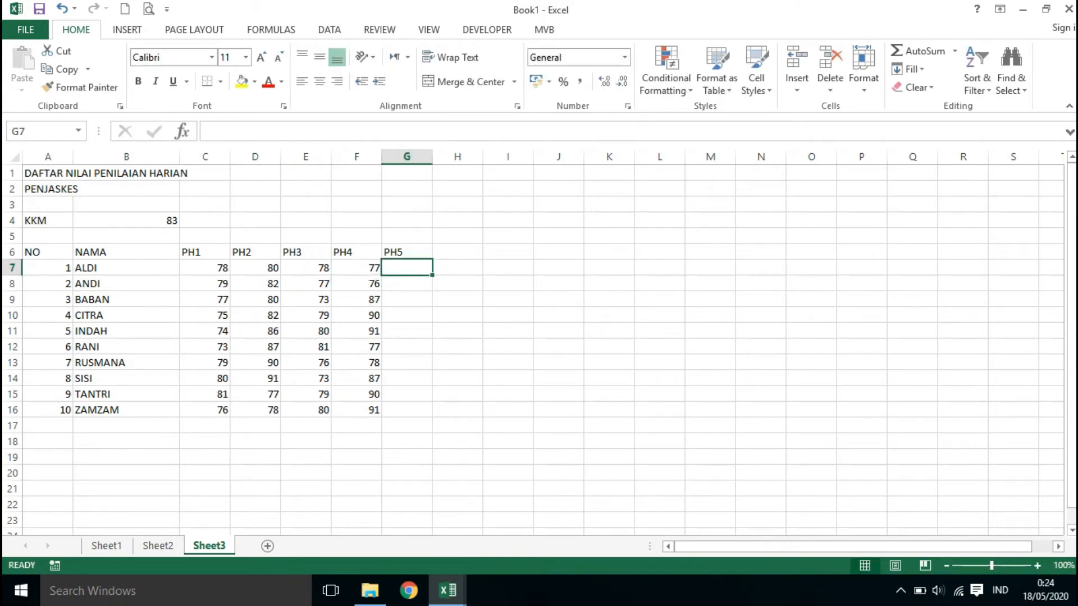
pyautogui.write('77')
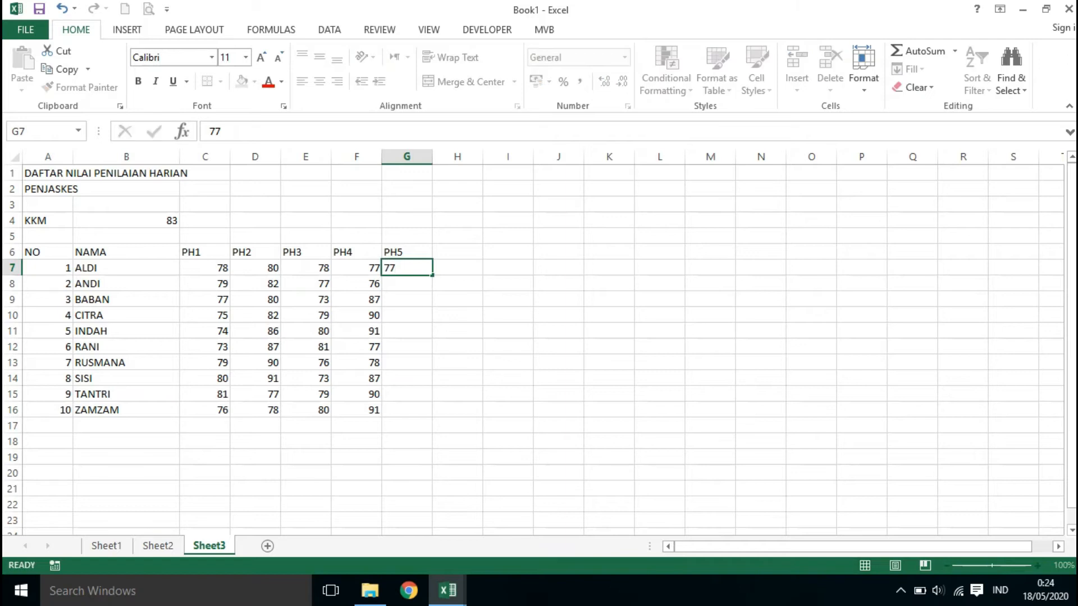
pyautogui.press('Return')
pyautogui.write('78')
pyautogui.press('Return')
# Fill the PH5 score series from cells G7 and G8 down to cell G16.
pyautogui.press('Up')
pyautogui.press('Up')
pyautogui.hotkey('shift', 'Down')
pyautogui.hotkey('shift', 'Down')
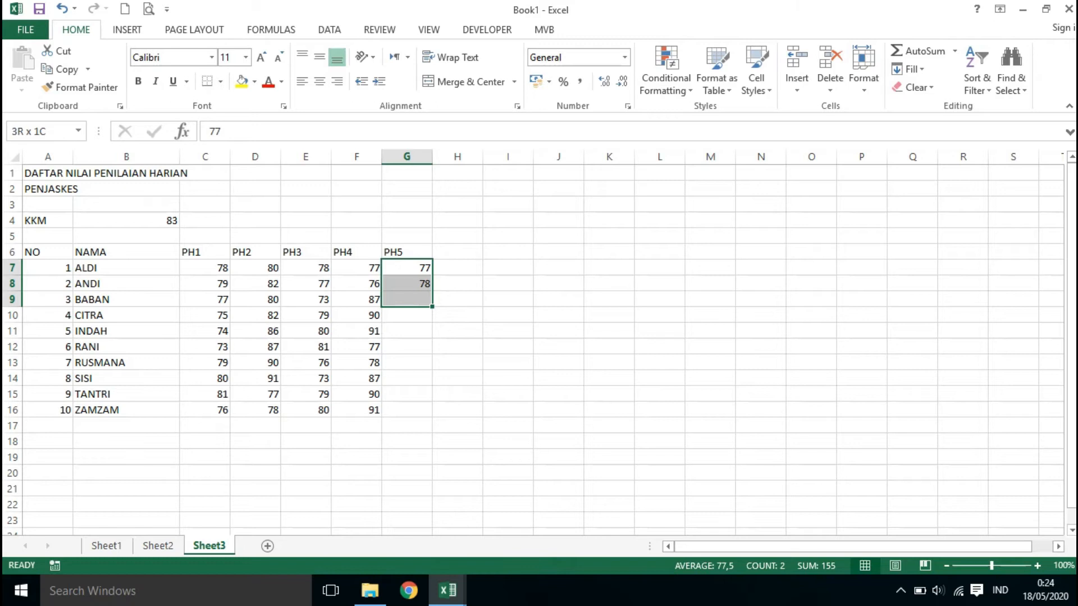
pyautogui.hotkey('shift', 'Up')
pyautogui.moveTo(432, 290); pyautogui.dragTo(432, 412)
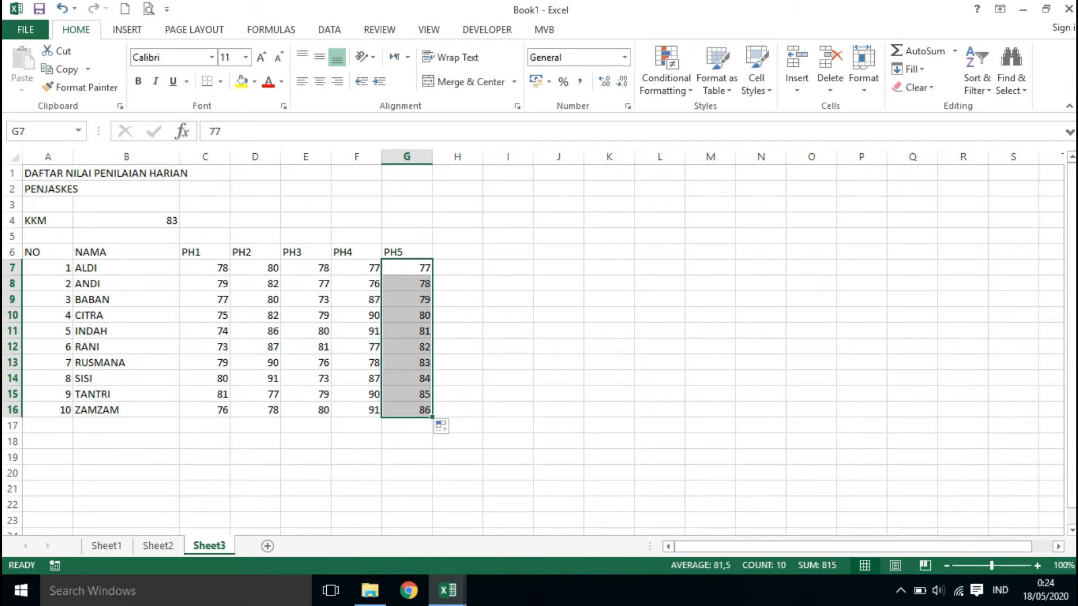
# Add the column headings JUMLAH in H6 and RATA-RATA in I6.
pyautogui.click(457, 252)
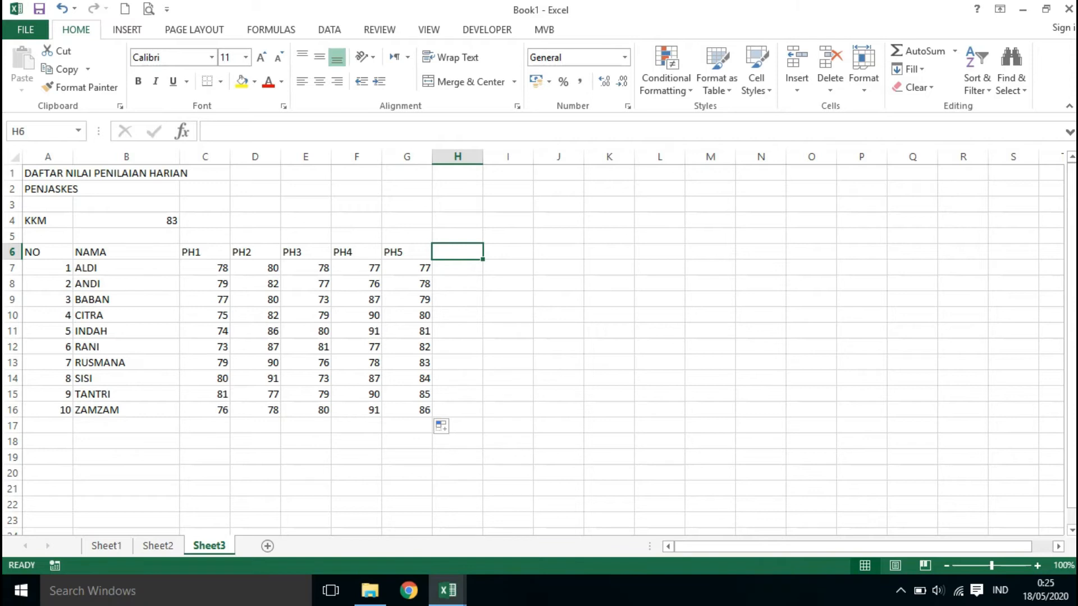
pyautogui.press('Right')
pyautogui.press('Left')
pyautogui.write('JUMLAH')
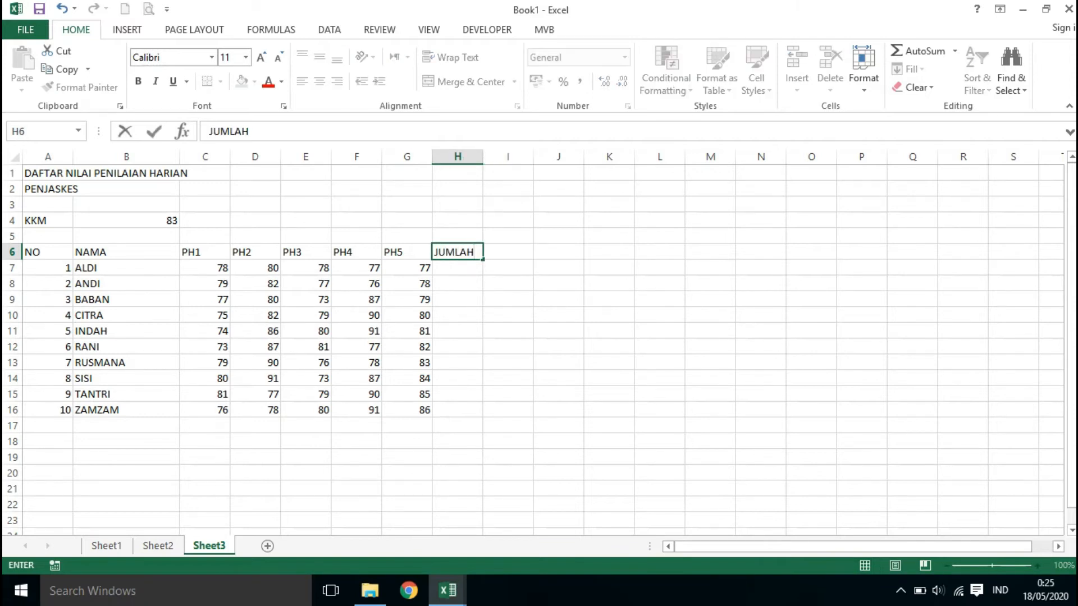
pyautogui.press('Right')
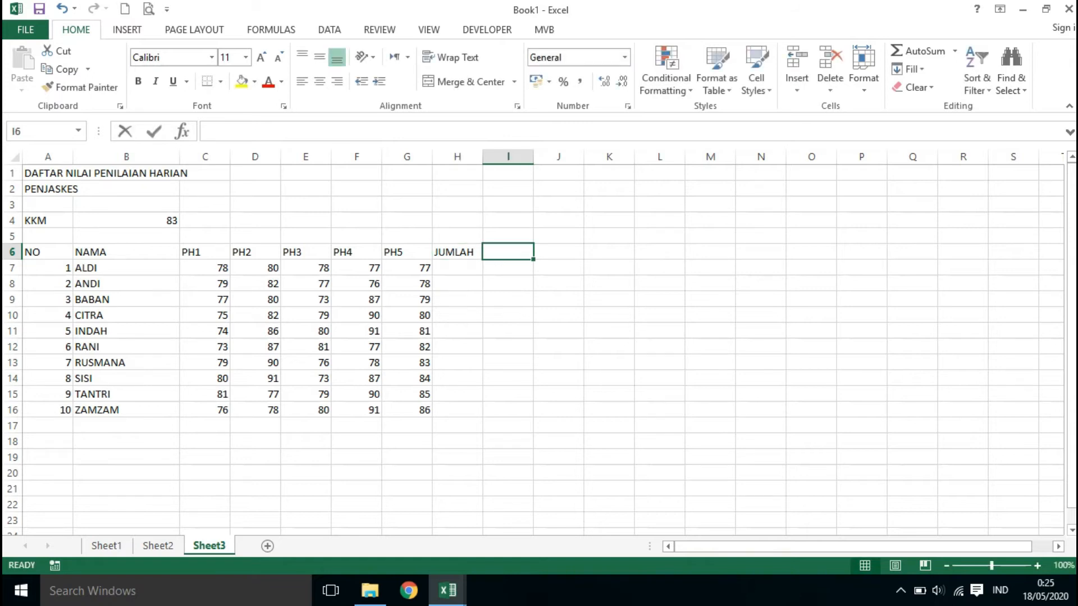
pyautogui.write('RATA-RATA')
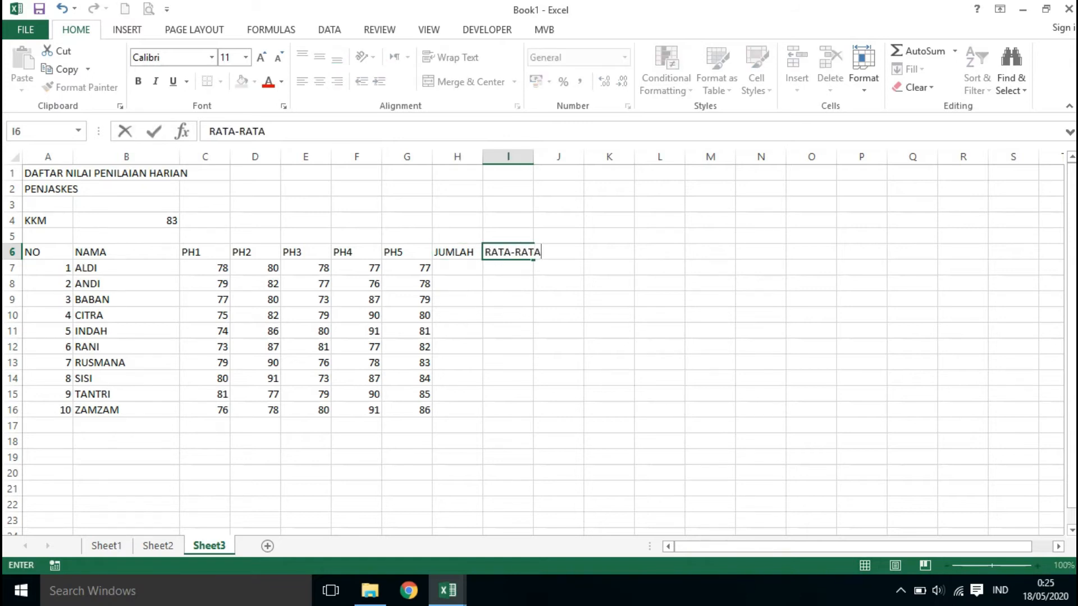
pyautogui.press('Right')
# Enter the heading NILAI MAX in J6 and reword it to NILAI TERTINGGI.
pyautogui.write('NI')
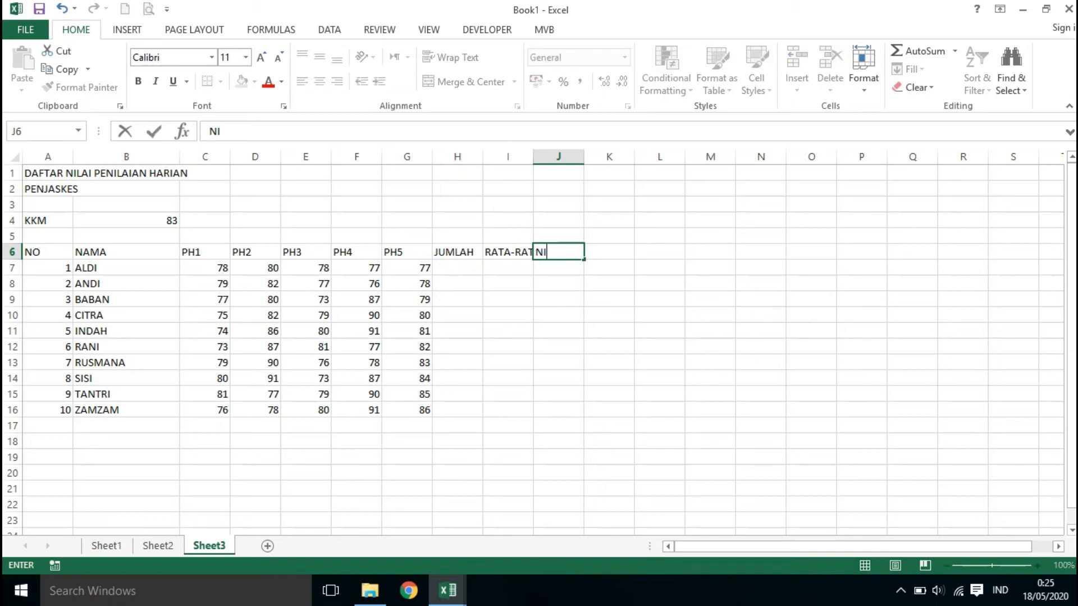
pyautogui.write('LAI MAX')
pyautogui.press('Right')
pyautogui.press('Left')
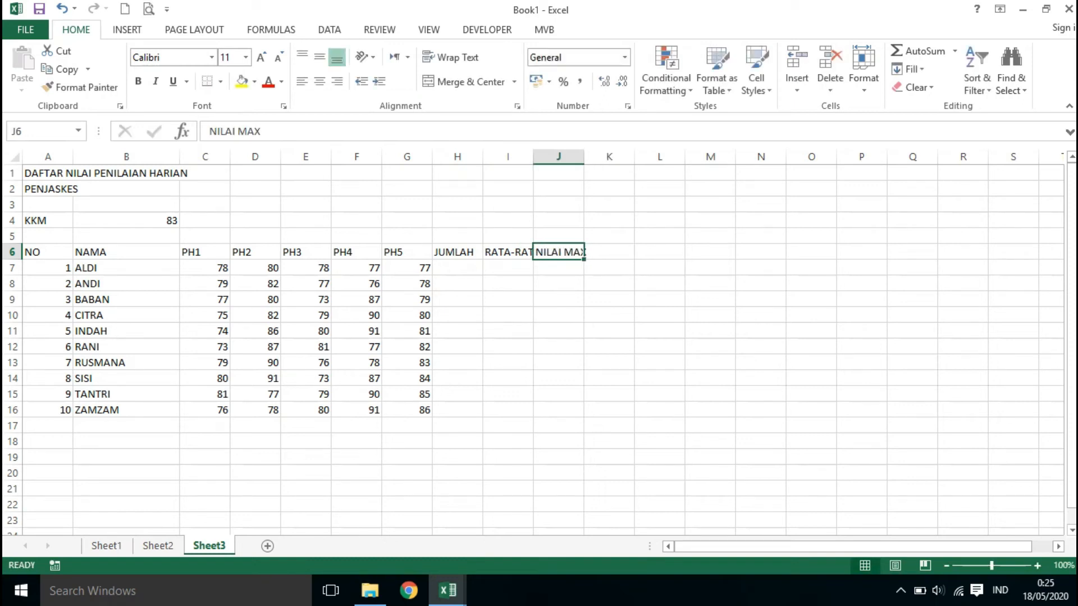
pyautogui.press('F2')
pyautogui.hotkey('ctrl', 'shift', 'Left')
pyautogui.write('TERTINGGI')
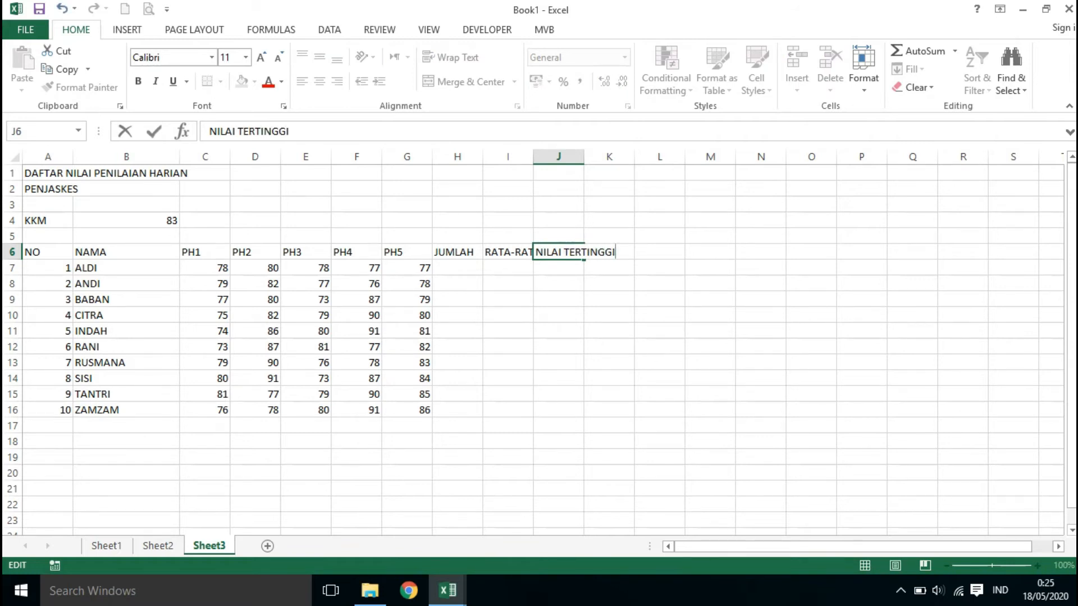
pyautogui.press('Tab')
# Add the headings NILAI TERENDAH, RANKING and KETUNTASAN in cells K6 to M6.
pyautogui.write('NILAI TERENDAH')
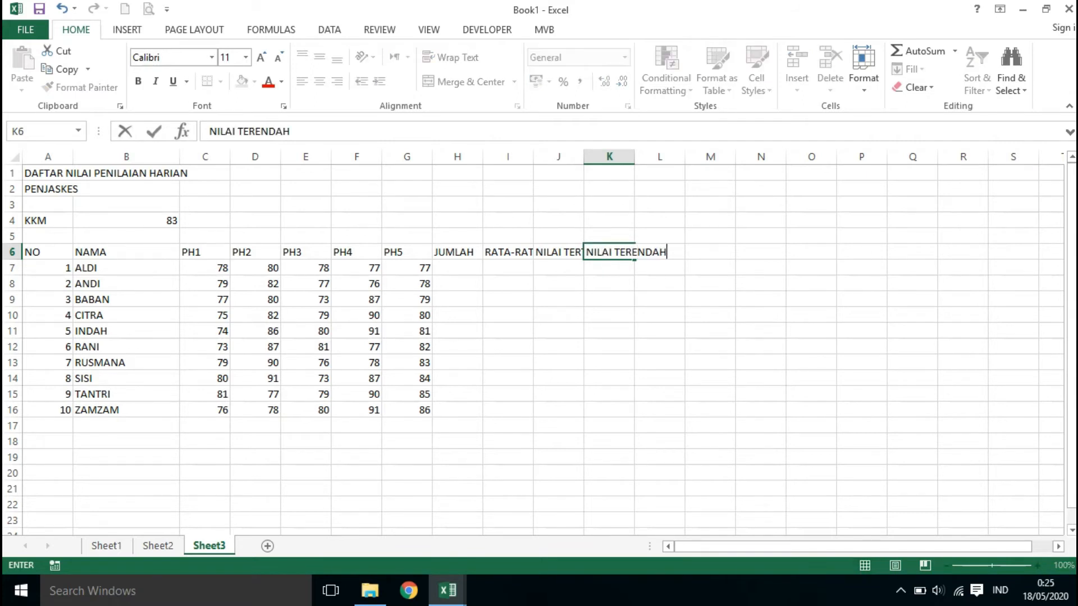
pyautogui.press('Tab')
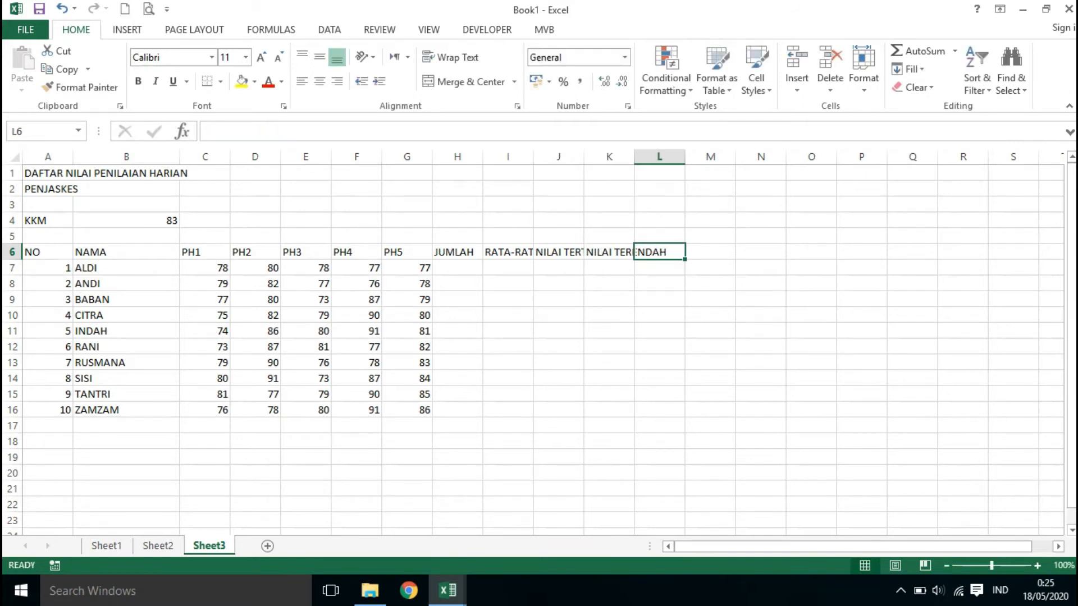
pyautogui.write('RANKING')
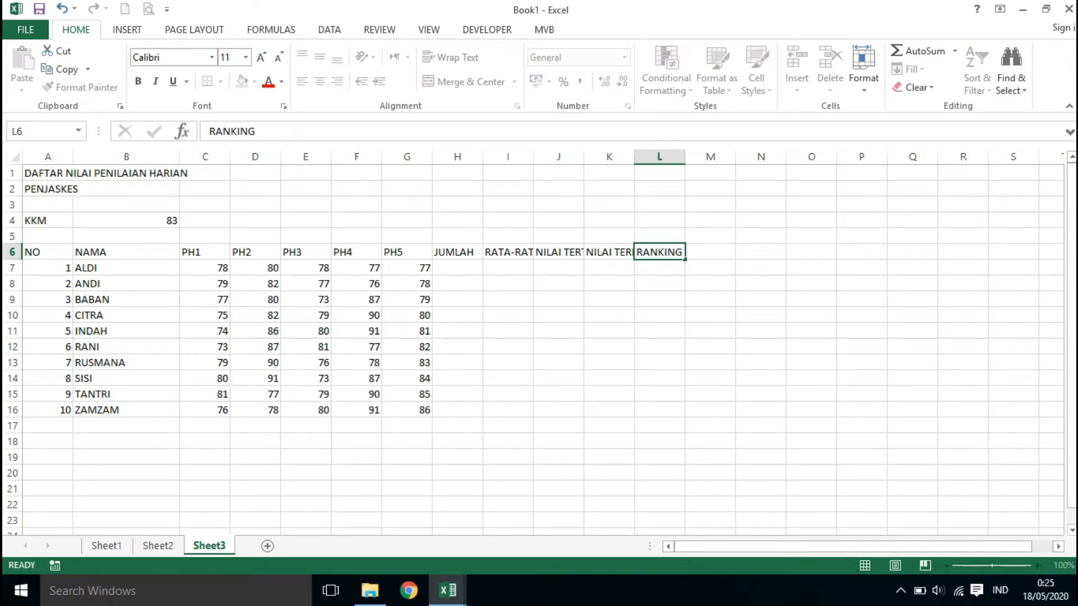
pyautogui.press('Tab')
pyautogui.write('KET')
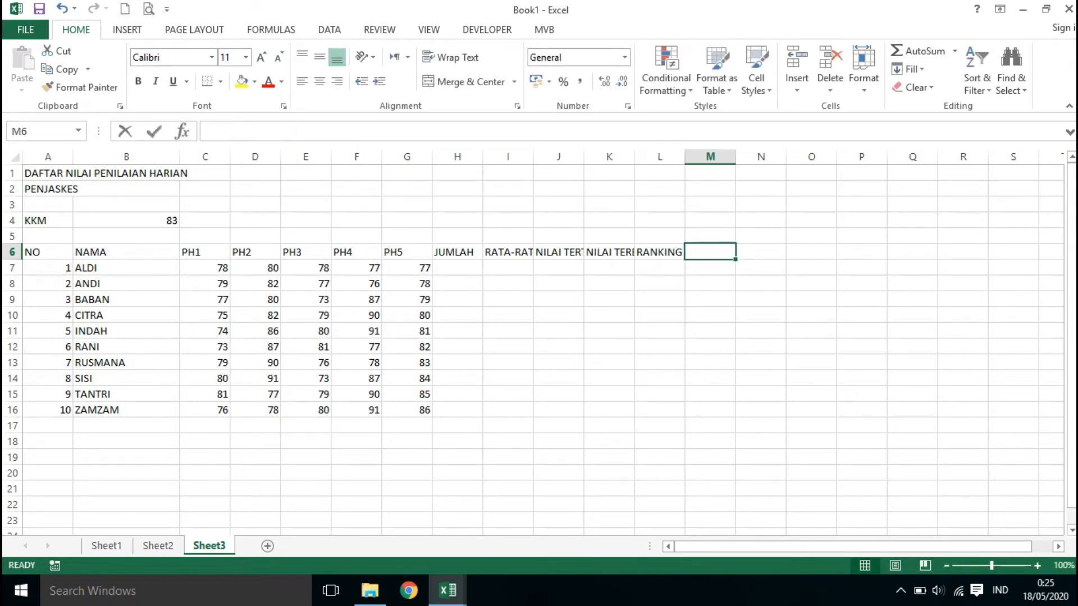
pyautogui.write('UNTASAN')
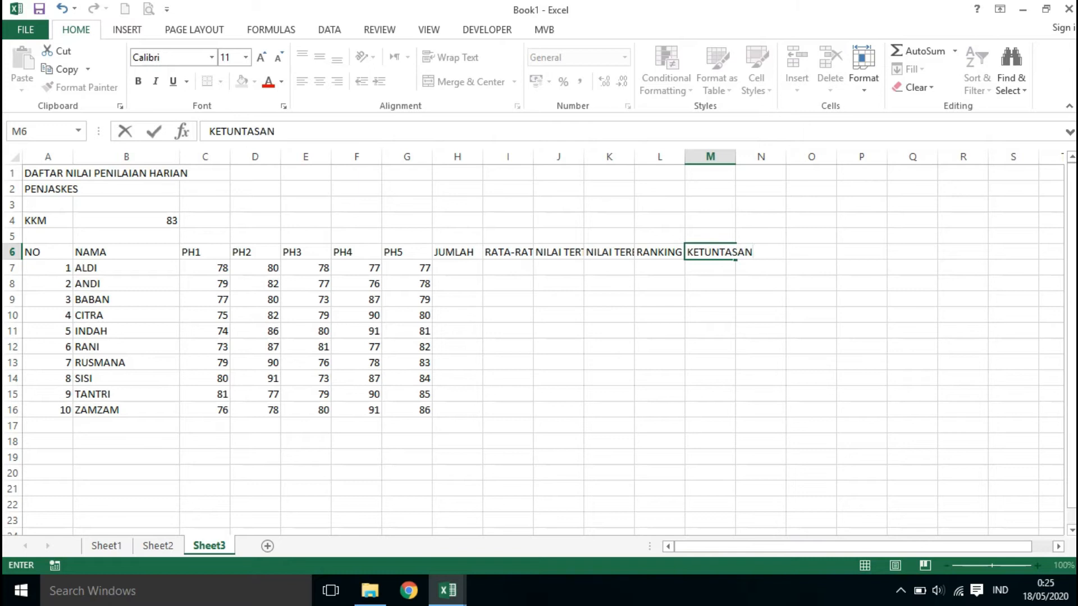
pyautogui.hotkey('ctrl', 'Return')
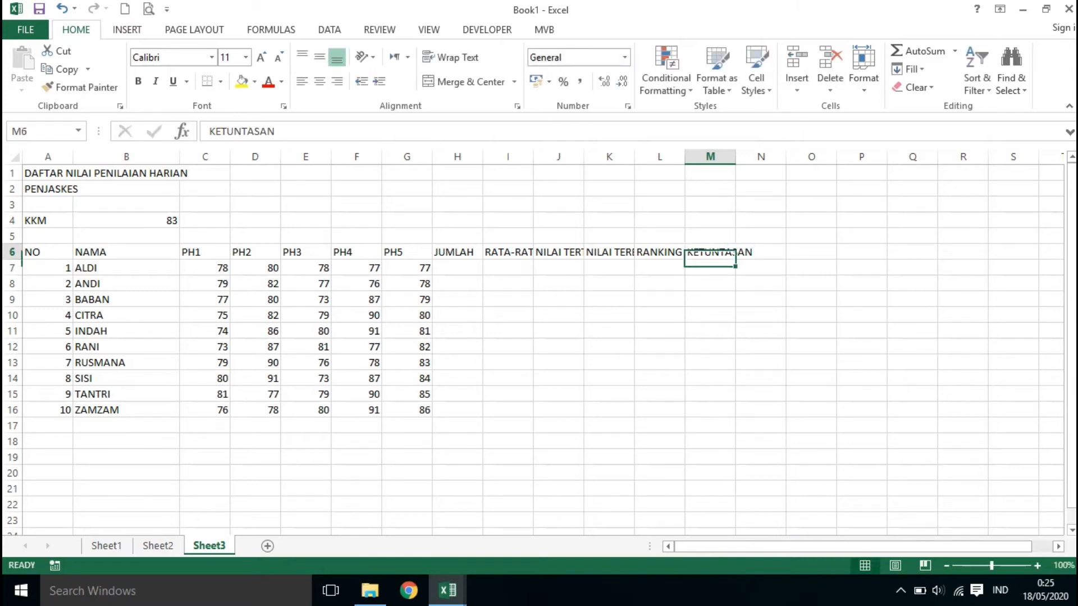
# Autofit the widths of columns J, K, M and I to their headings.
pyautogui.doubleClick(584, 157)
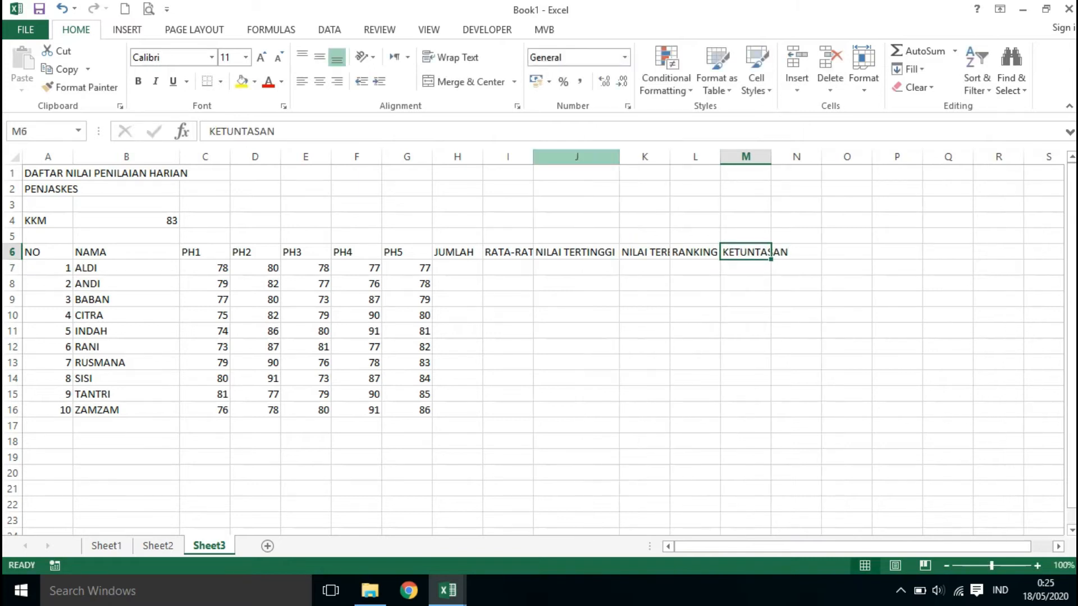
pyautogui.doubleClick(670, 157)
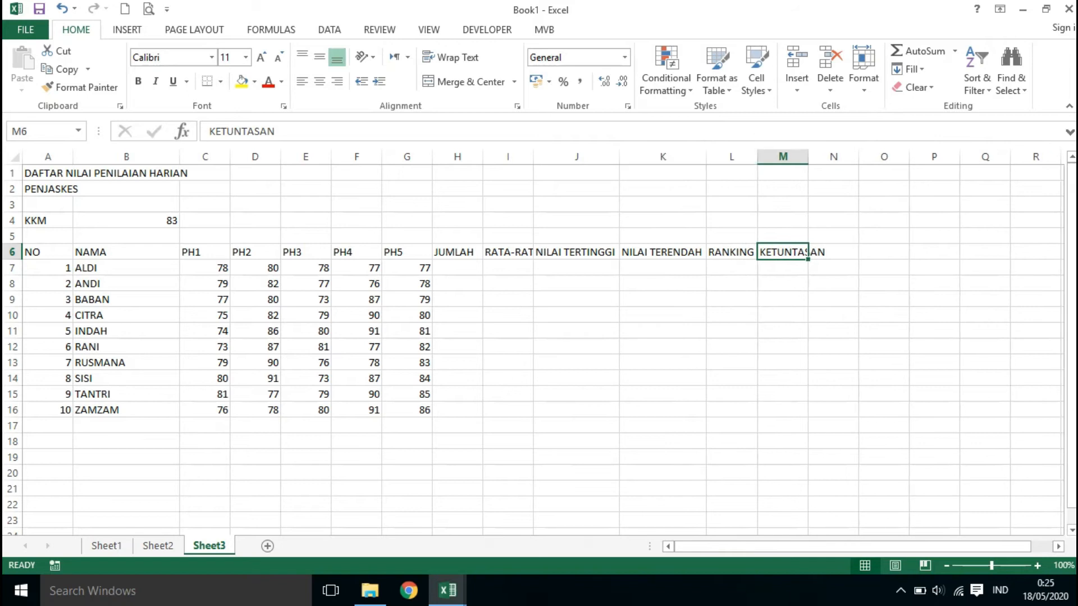
pyautogui.doubleClick(809, 156)
pyautogui.click(807, 156)
pyautogui.click(786, 299)
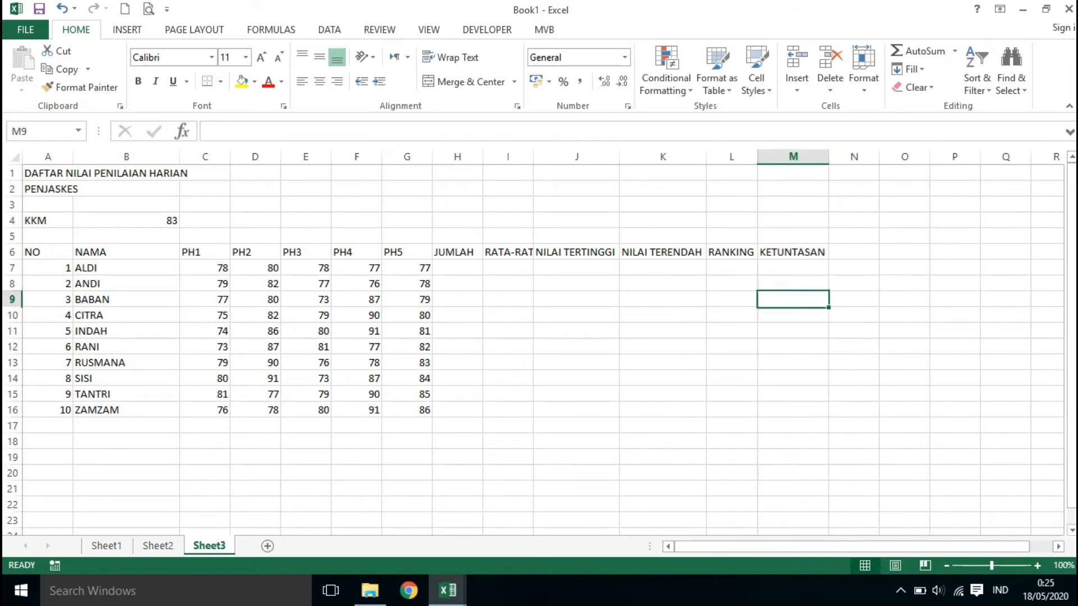
pyautogui.doubleClick(534, 156)
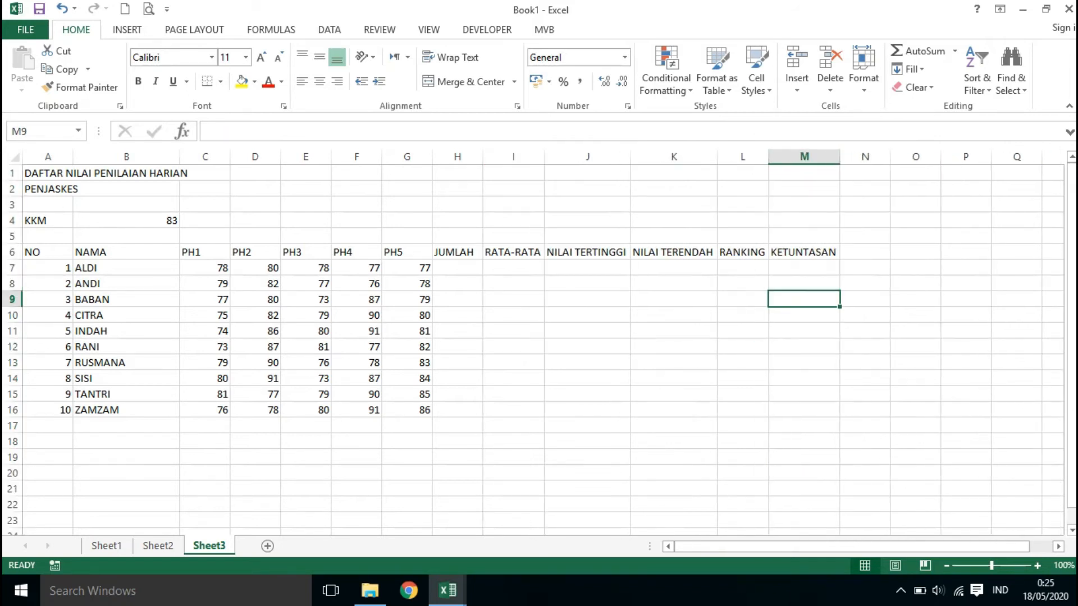
# Look over the empty result columns from JUMLAH to KETUNTASAN.
pyautogui.click(457, 268)
pyautogui.moveTo(457, 267); pyautogui.dragTo(457, 394)
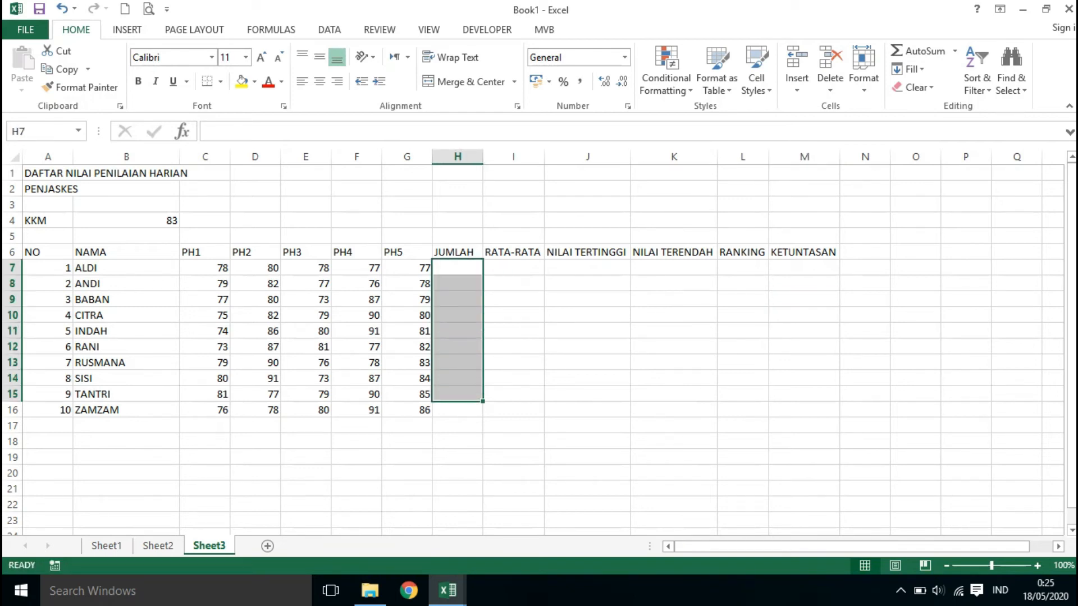
pyautogui.press('Right')
pyautogui.press('Right')
pyautogui.press('Right')
pyautogui.press('Right')
pyautogui.press('Right')
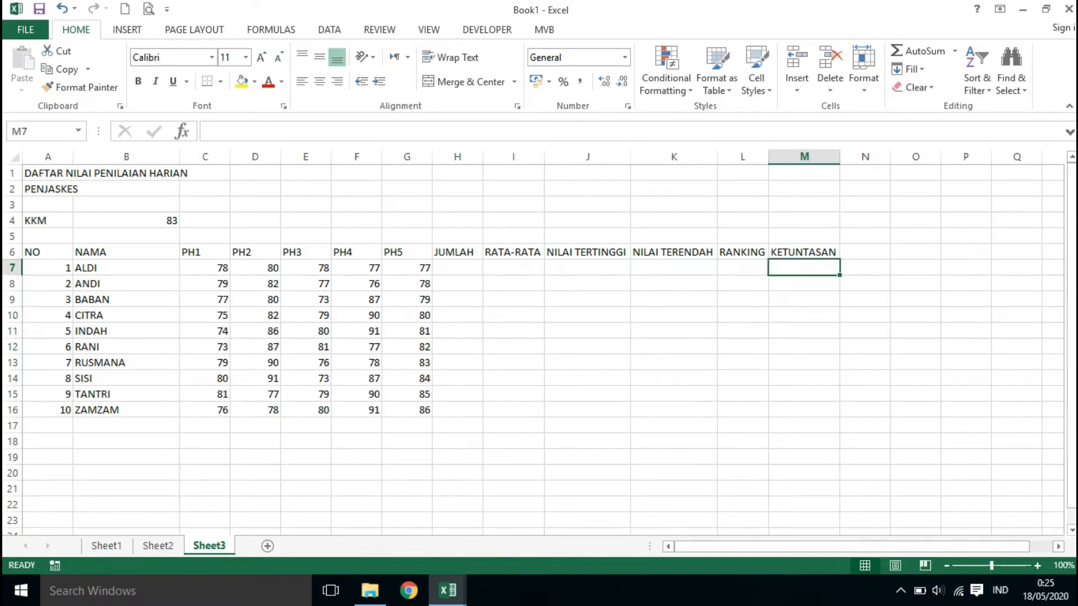
pyautogui.press('Left')
pyautogui.press('Left')
pyautogui.press('Left')
pyautogui.press('Left')
pyautogui.press('Left')
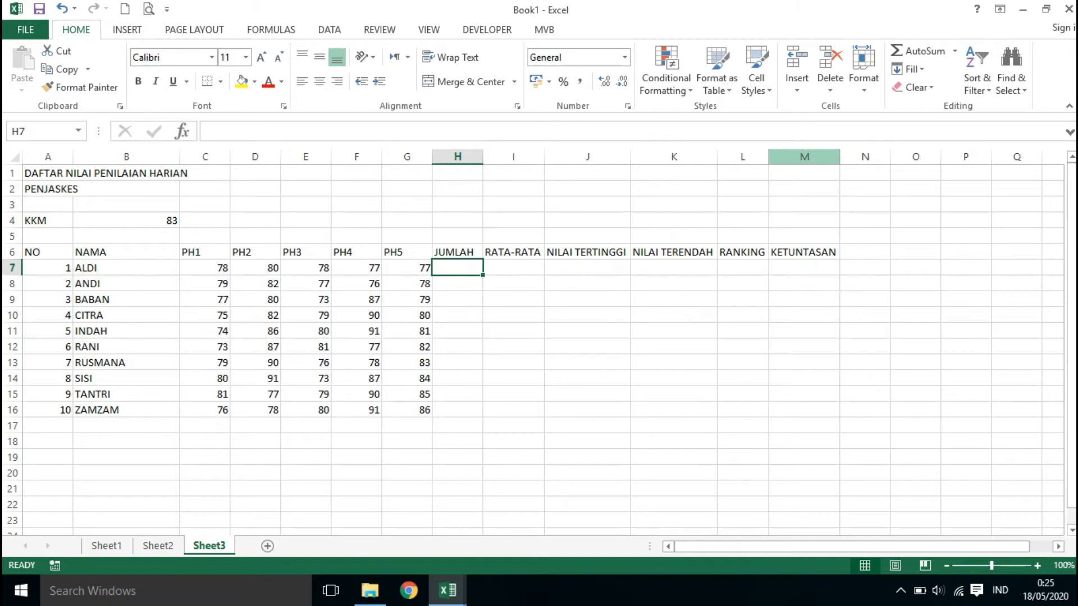
# Total the first student's PH1 to PH5 scores in H7 with the formula =SUM(C7:G7).
pyautogui.write('=')
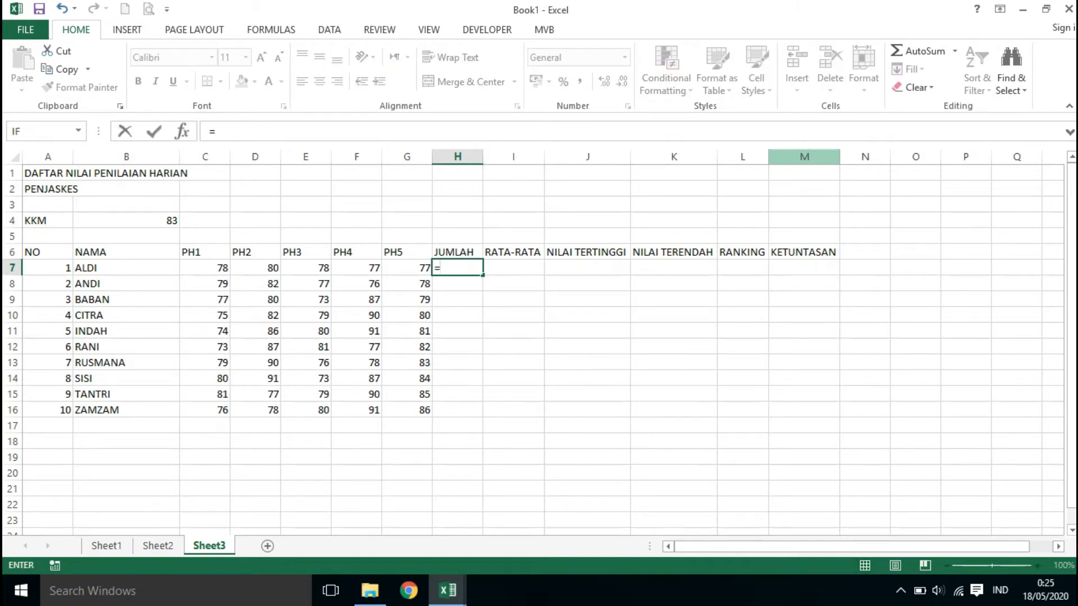
pyautogui.write('SUM')
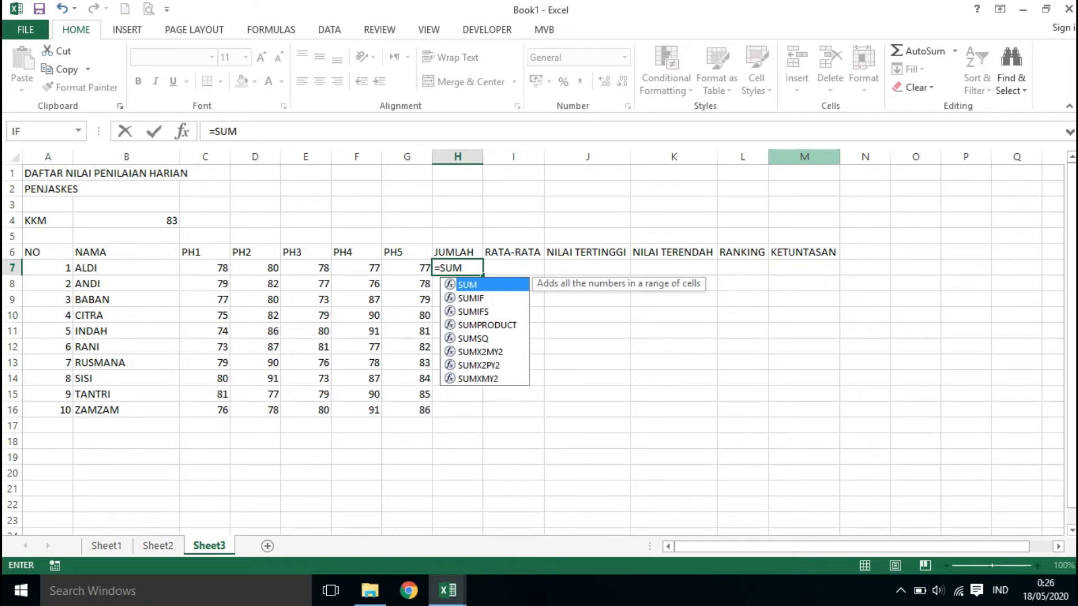
pyautogui.write('(')
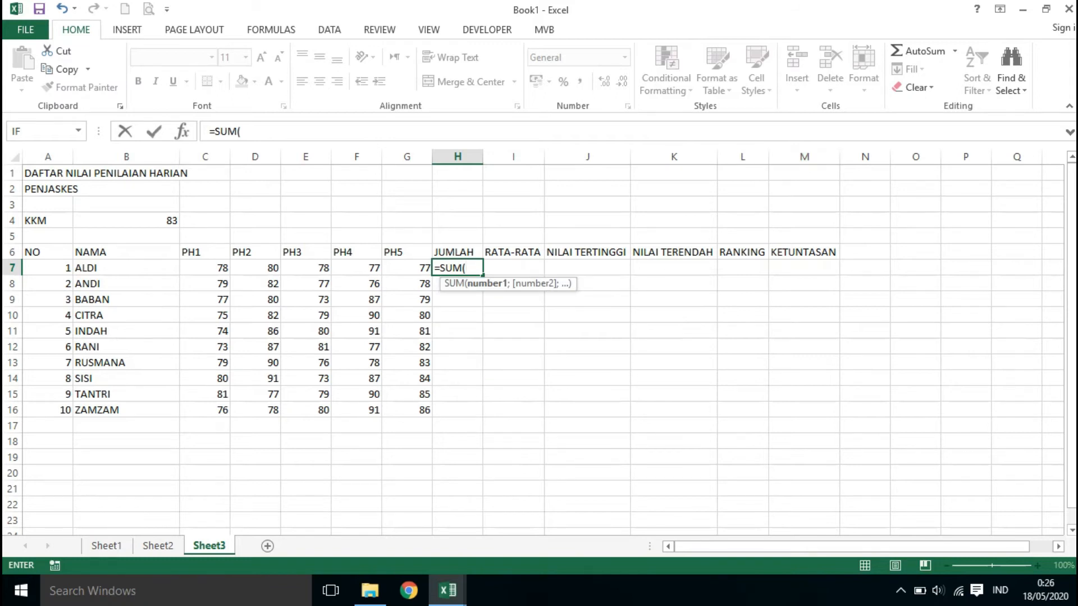
pyautogui.moveTo(208, 268); pyautogui.dragTo(412, 268)
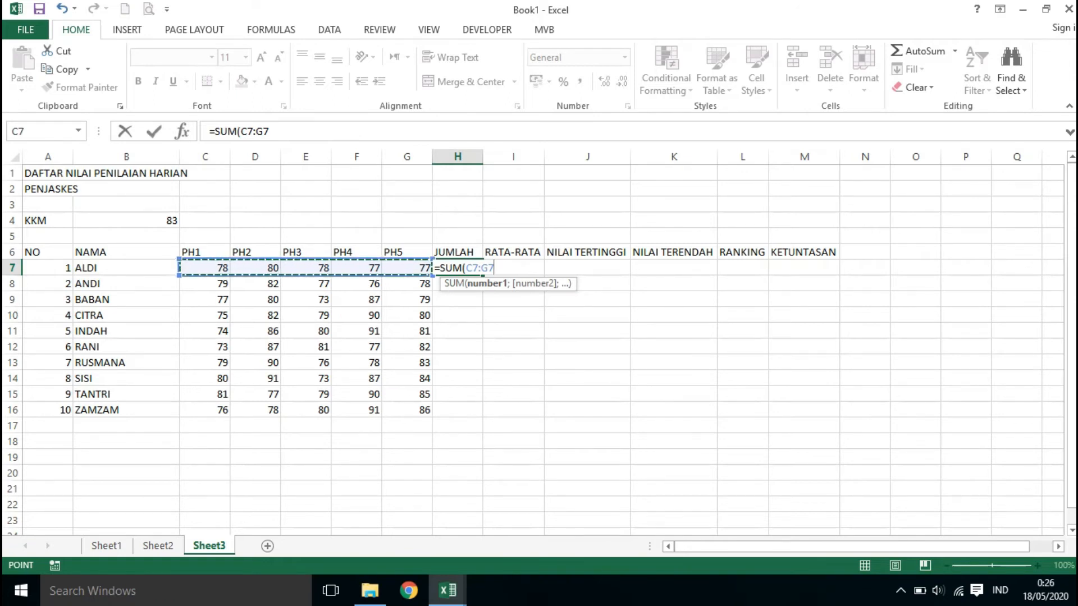
pyautogui.write(')')
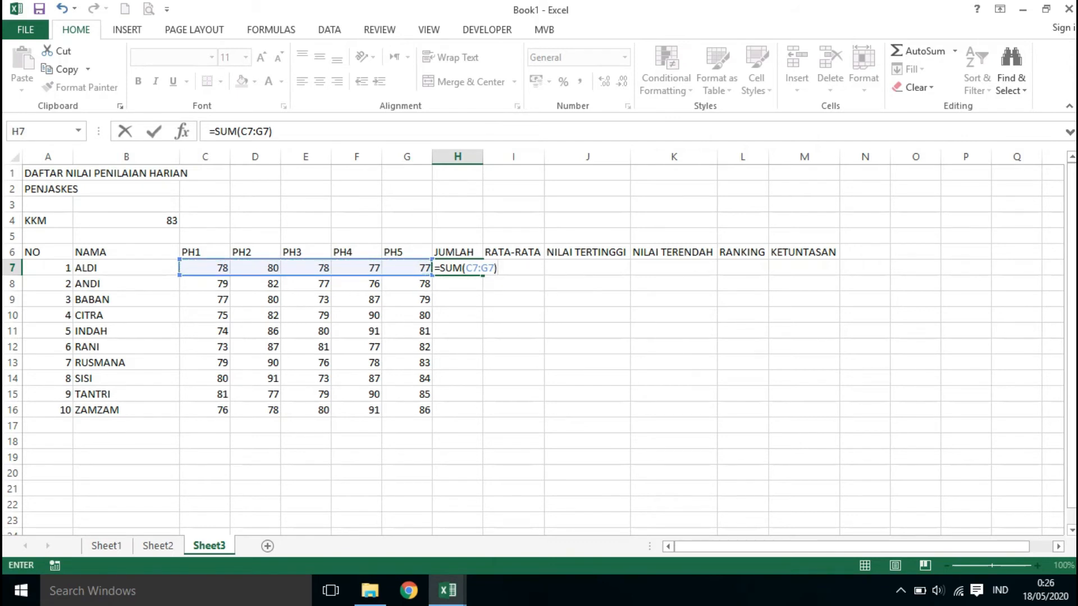
pyautogui.press('Return')
pyautogui.click(457, 267)
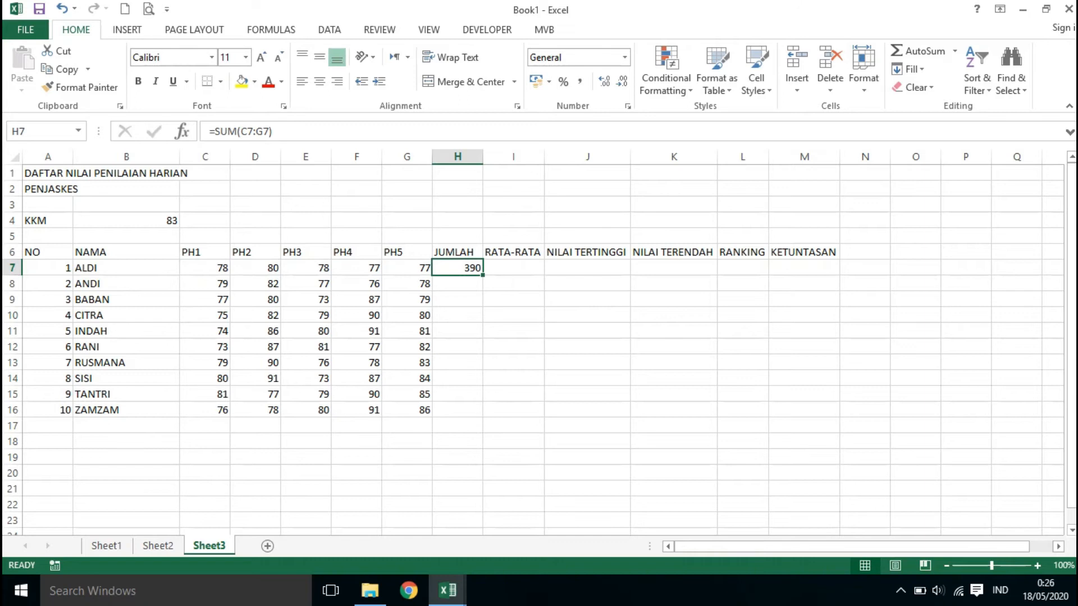
pyautogui.click(458, 283)
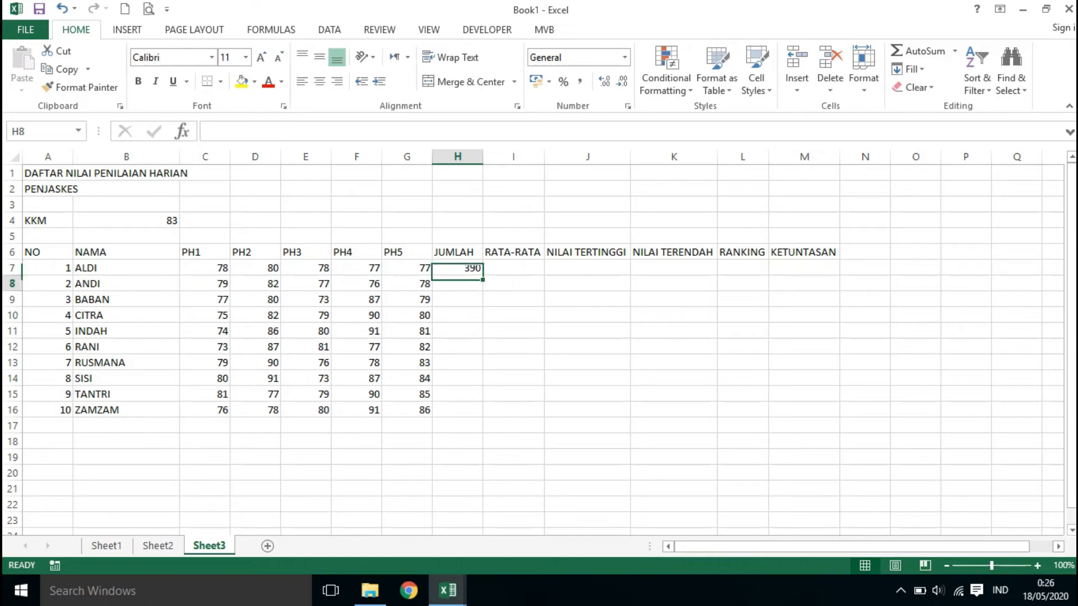
pyautogui.rightClick(457, 283)
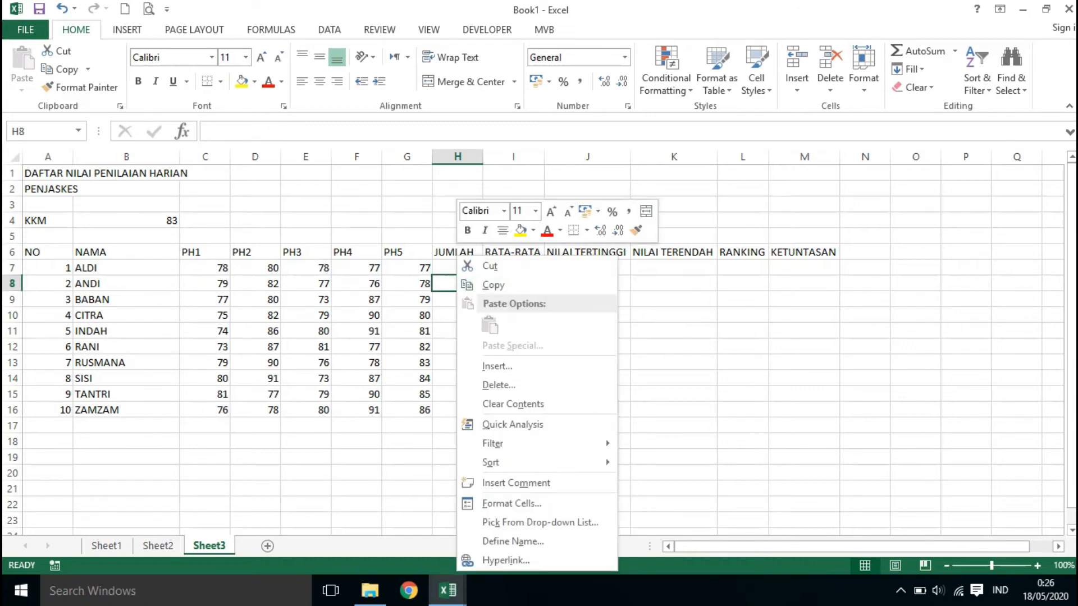
pyautogui.press('Escape')
pyautogui.click(457, 268)
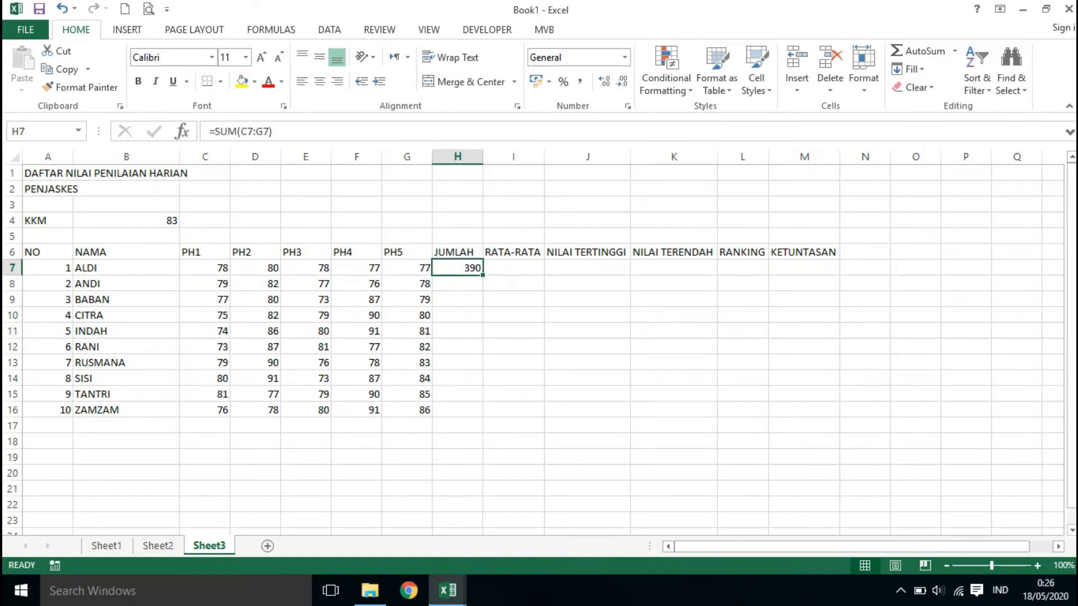
# Fill the JUMLAH formula from H7 down to H16 for all students.
pyautogui.moveTo(482, 275); pyautogui.dragTo(483, 416)
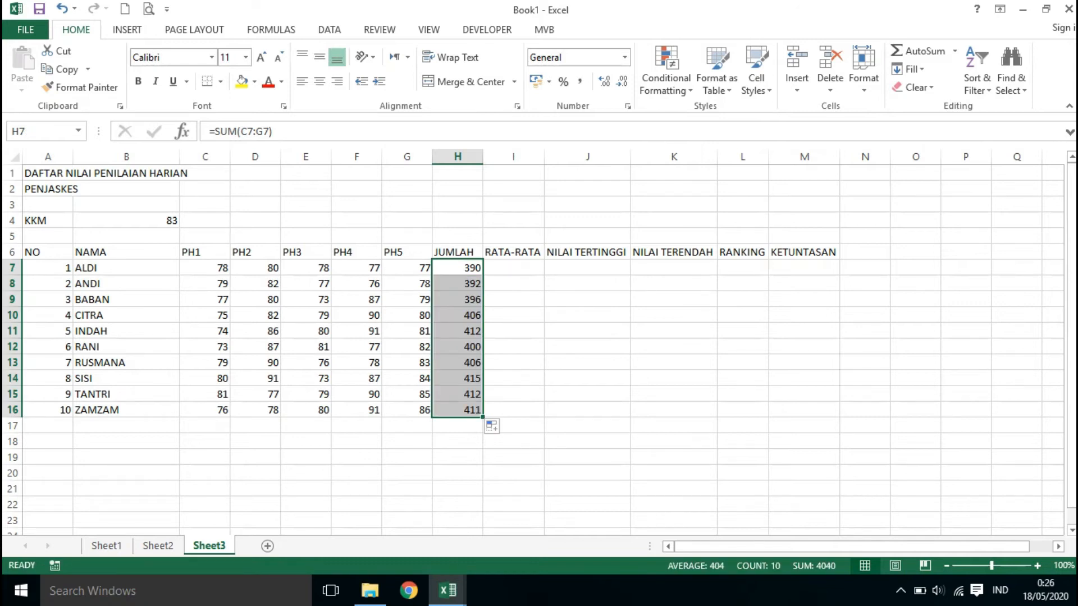
# Calculate the RATA-RATA in I7 with the formula =AVERAGE(C7:G7) and fill it down to I16.
pyautogui.click(513, 268)
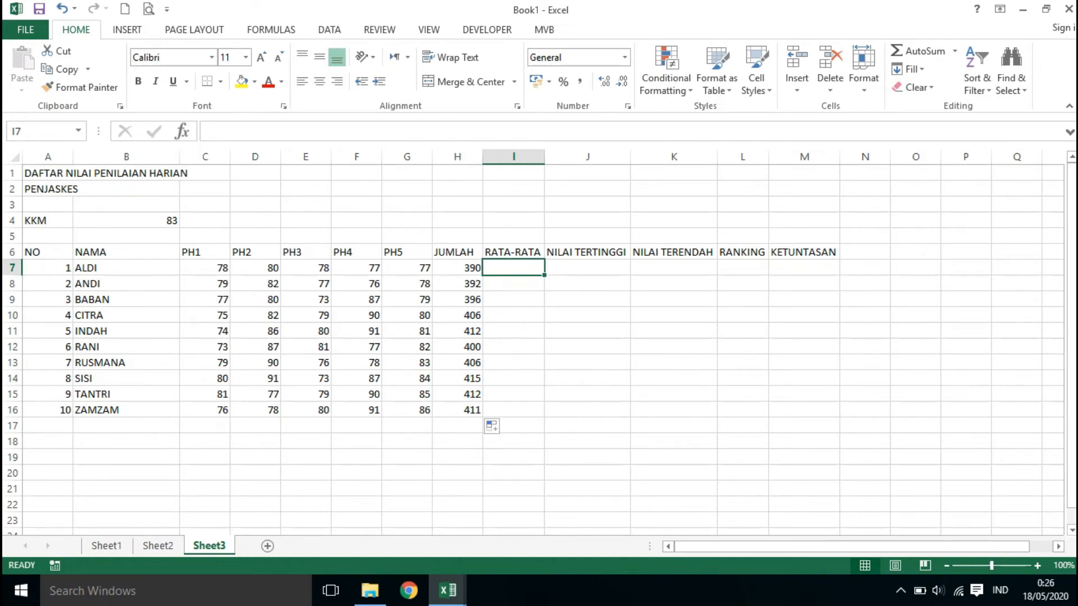
pyautogui.write('=')
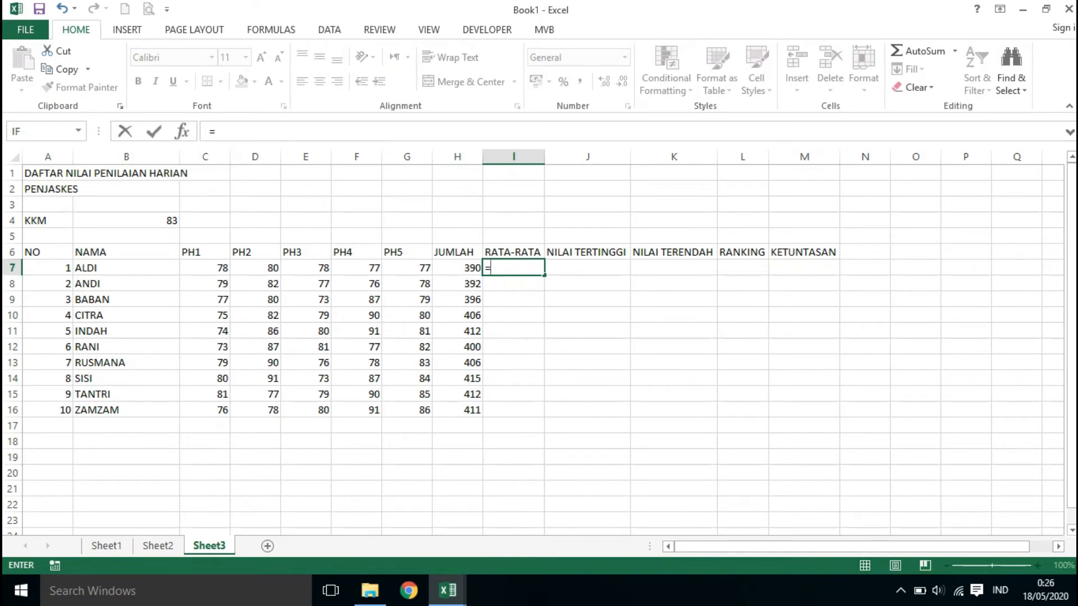
pyautogui.write('AVERAGE')
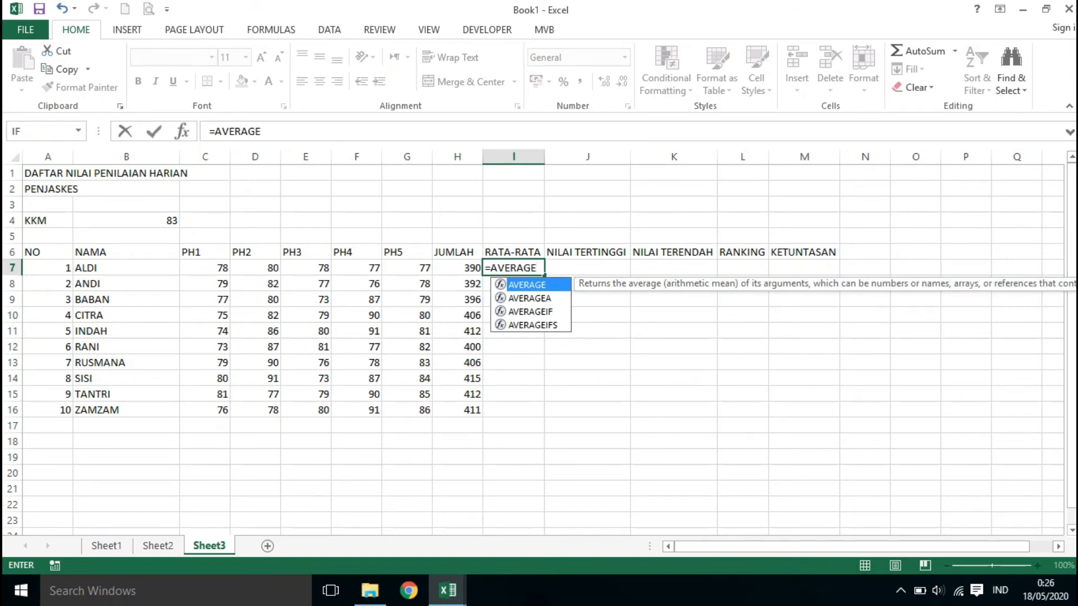
pyautogui.write('(')
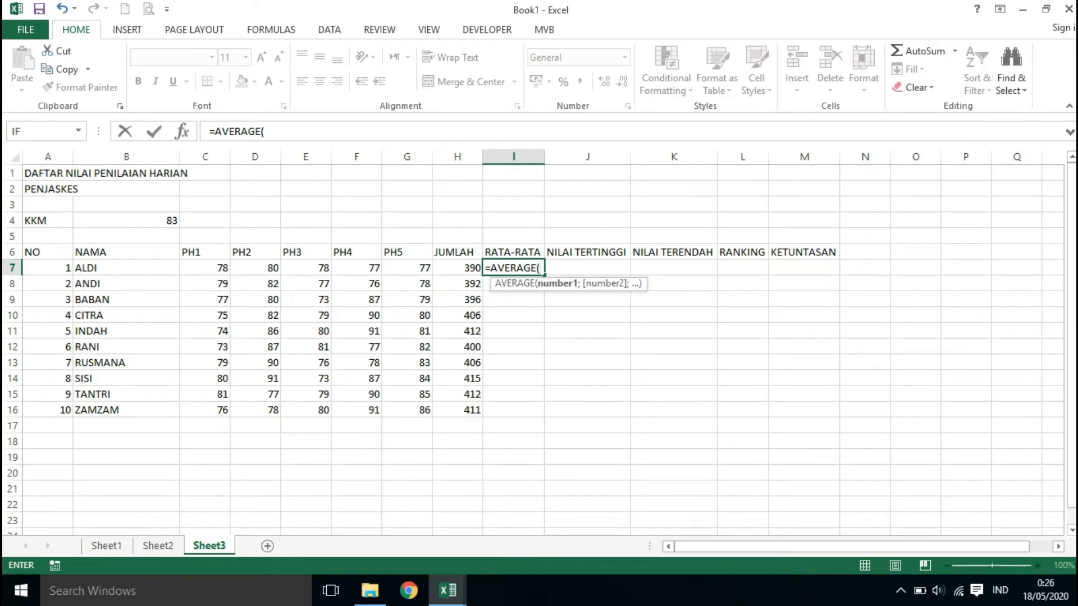
pyautogui.click(204, 268)
pyautogui.moveTo(204, 267); pyautogui.dragTo(407, 268)
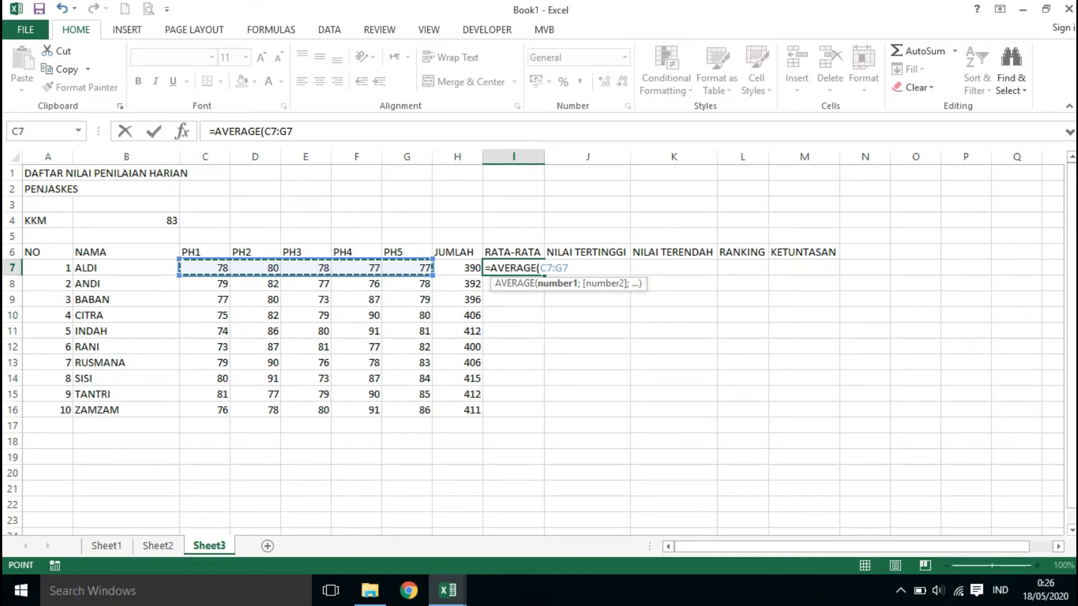
pyautogui.write(')')
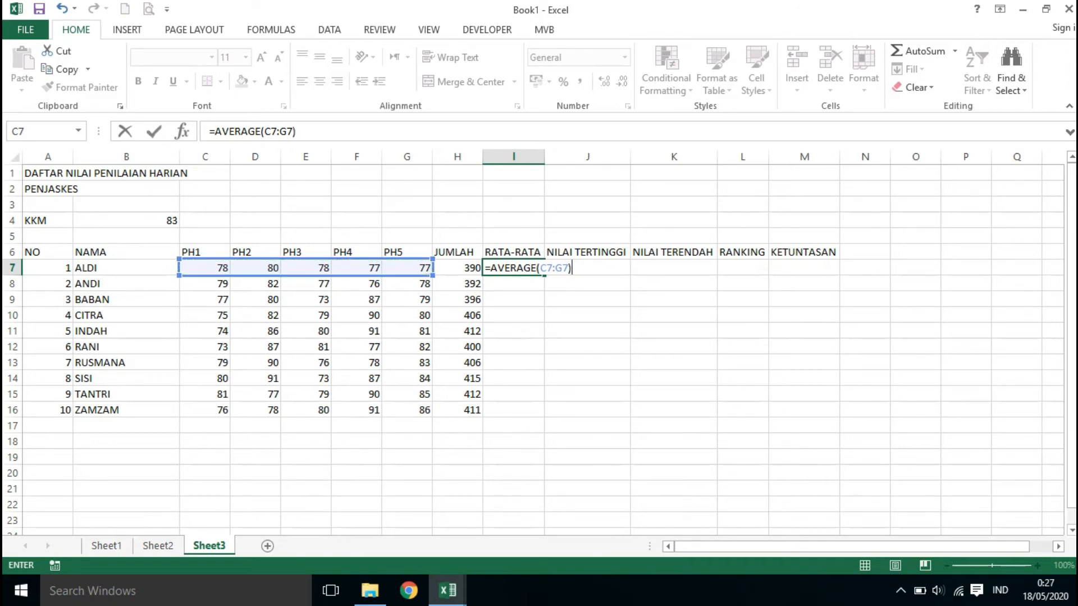
pyautogui.press('Return')
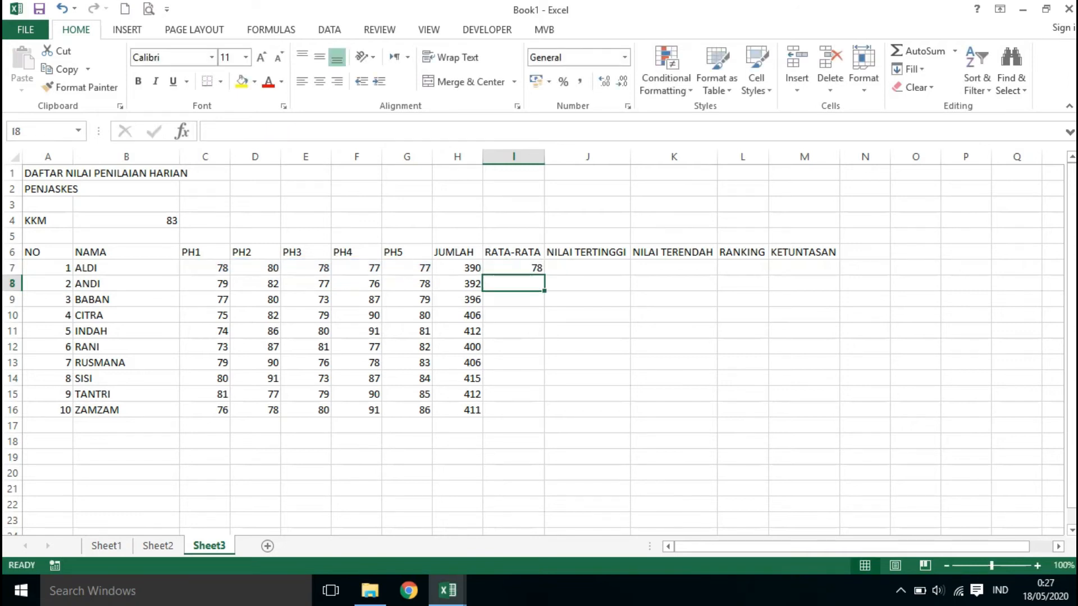
pyautogui.click(514, 267)
pyautogui.moveTo(544, 275); pyautogui.dragTo(544, 415)
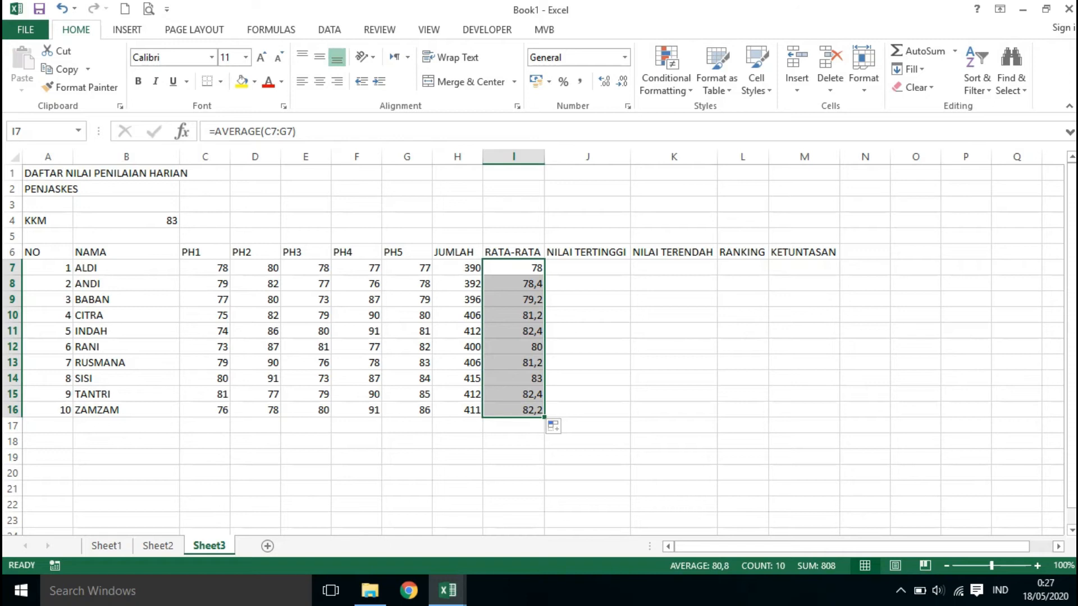
# Calculate the NILAI TERTINGGI in J7 with the formula =MAX(C7:G7) and fill it down to J16.
pyautogui.click(587, 267)
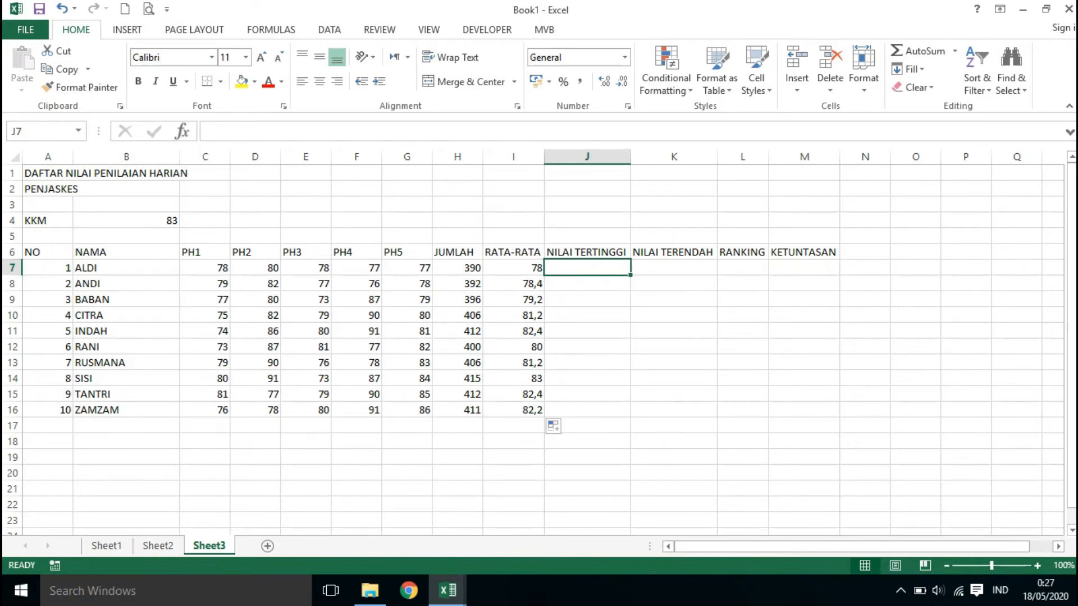
pyautogui.write('=')
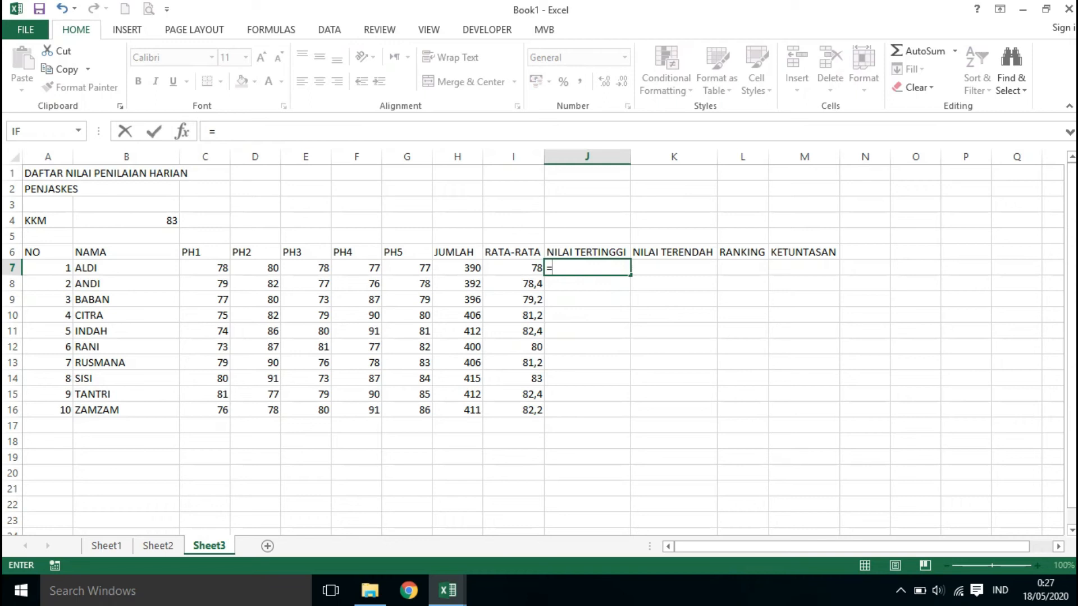
pyautogui.write('MAX')
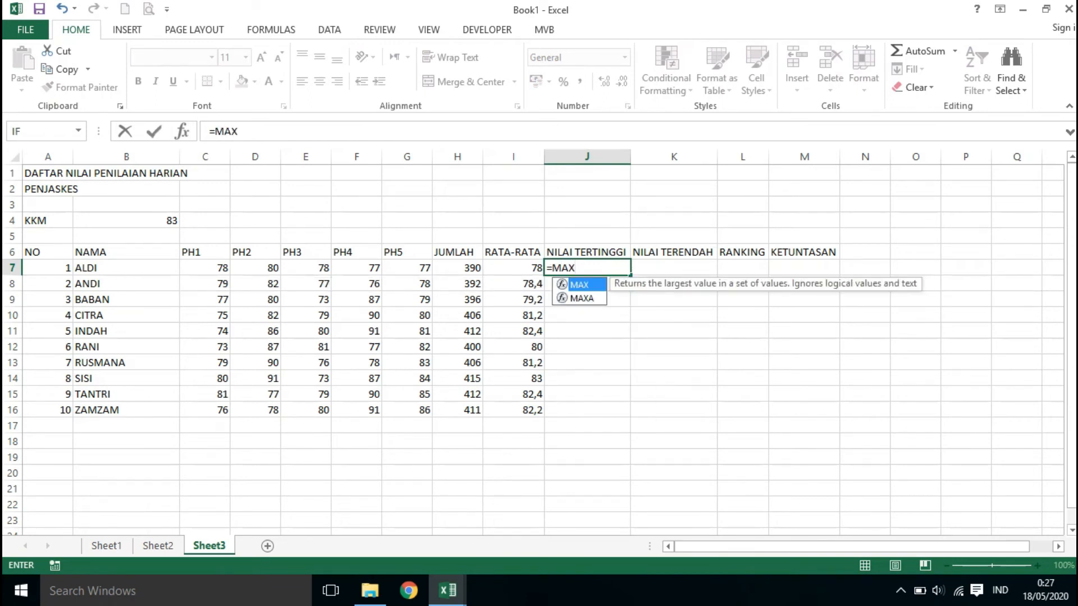
pyautogui.write('(')
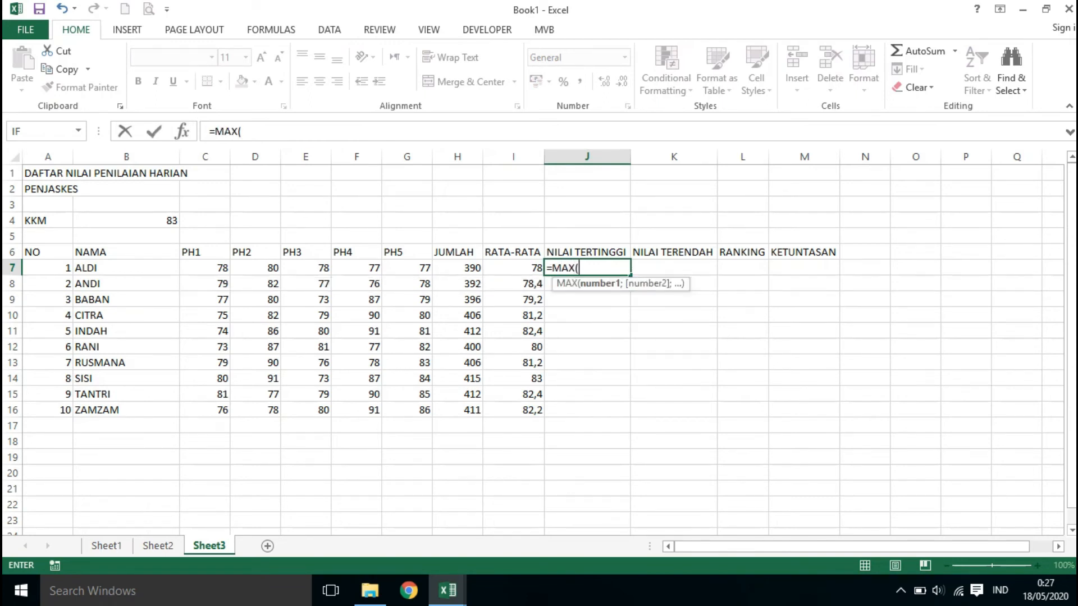
pyautogui.moveTo(219, 268); pyautogui.dragTo(429, 269)
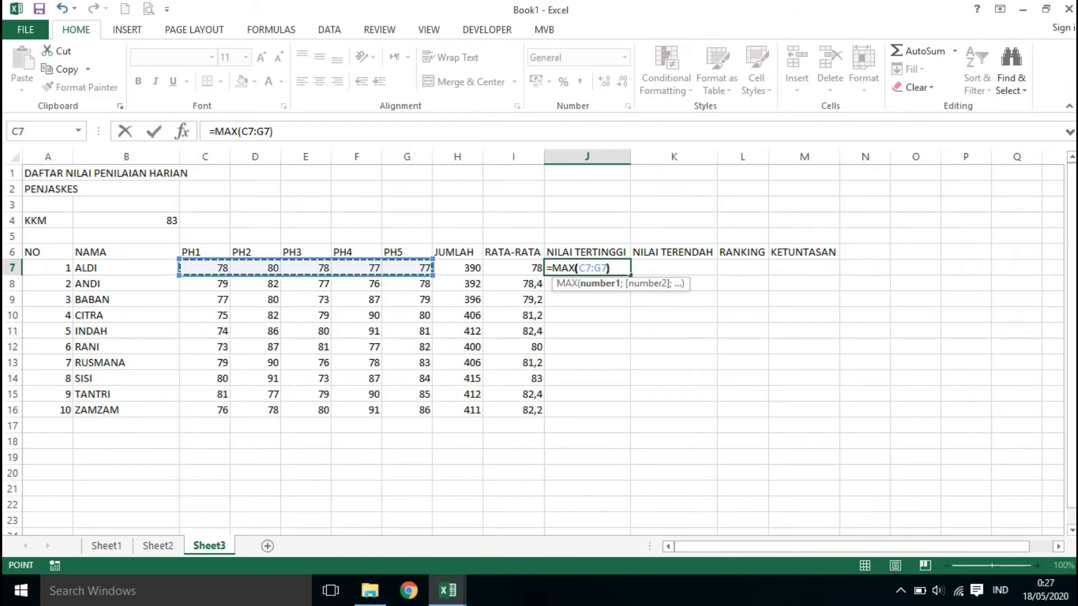
pyautogui.press('Return')
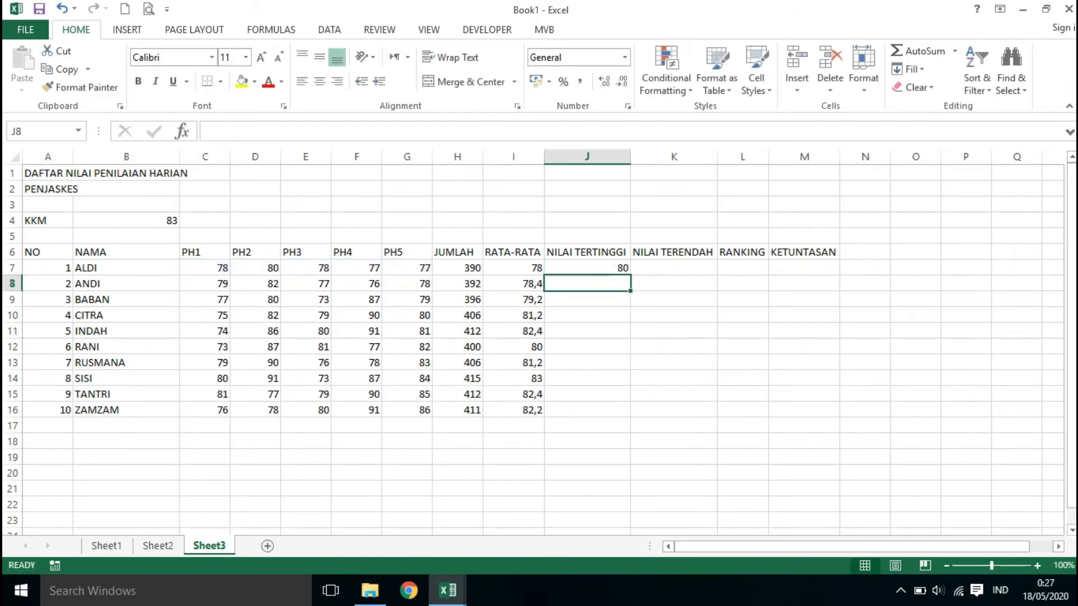
pyautogui.click(587, 269)
pyautogui.moveTo(630, 276); pyautogui.dragTo(630, 417)
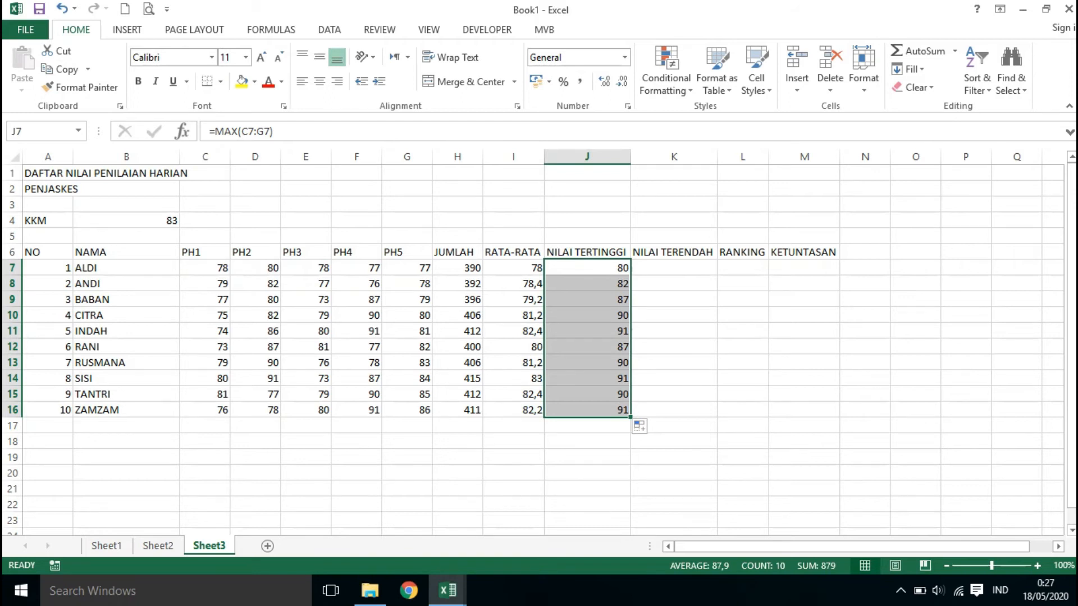
# Calculate the NILAI TERENDAH in K7 with the formula =MIN(C7:G7) and fill it down to K16.
pyautogui.click(674, 268)
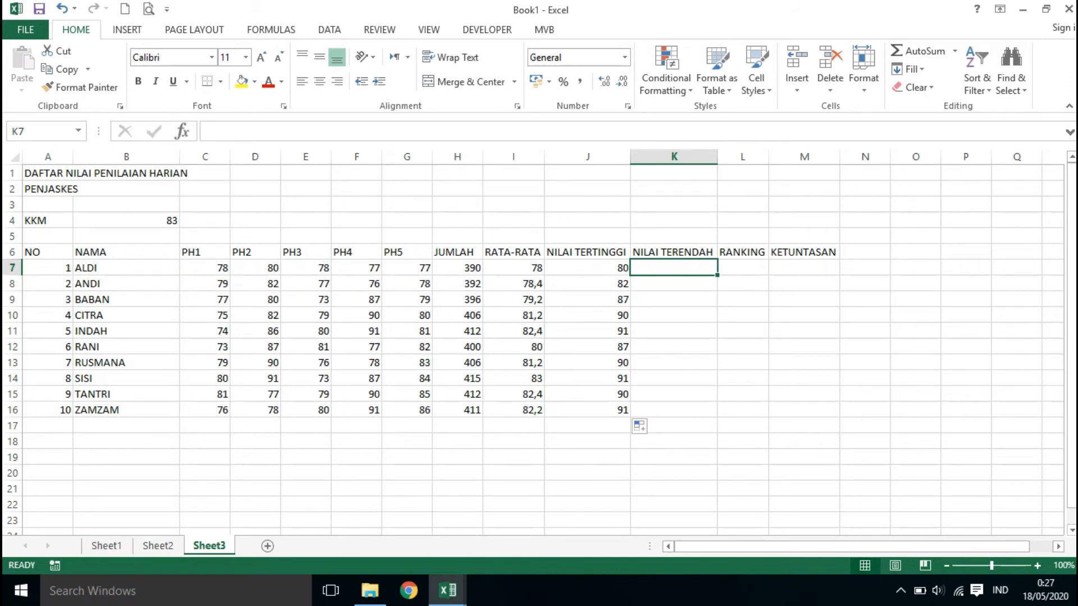
pyautogui.write('=')
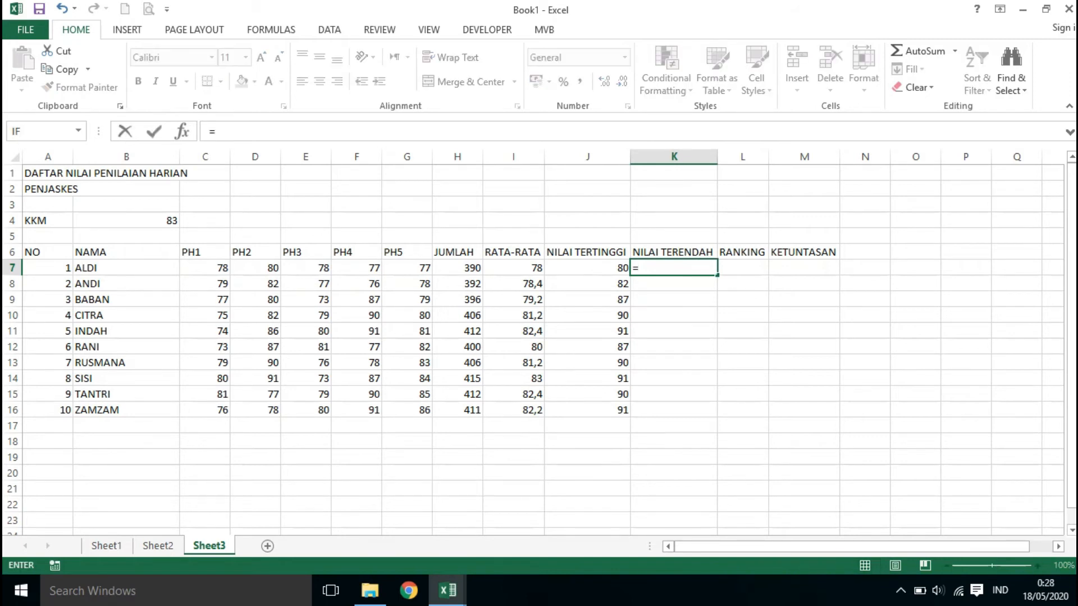
pyautogui.write('MIN(')
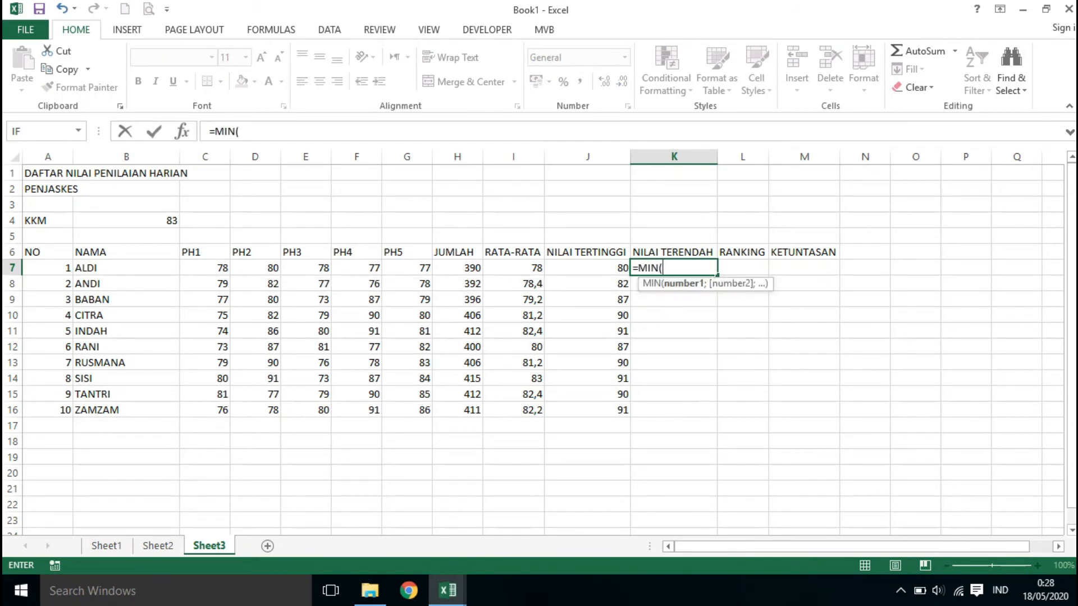
pyautogui.moveTo(207, 268); pyautogui.dragTo(430, 268)
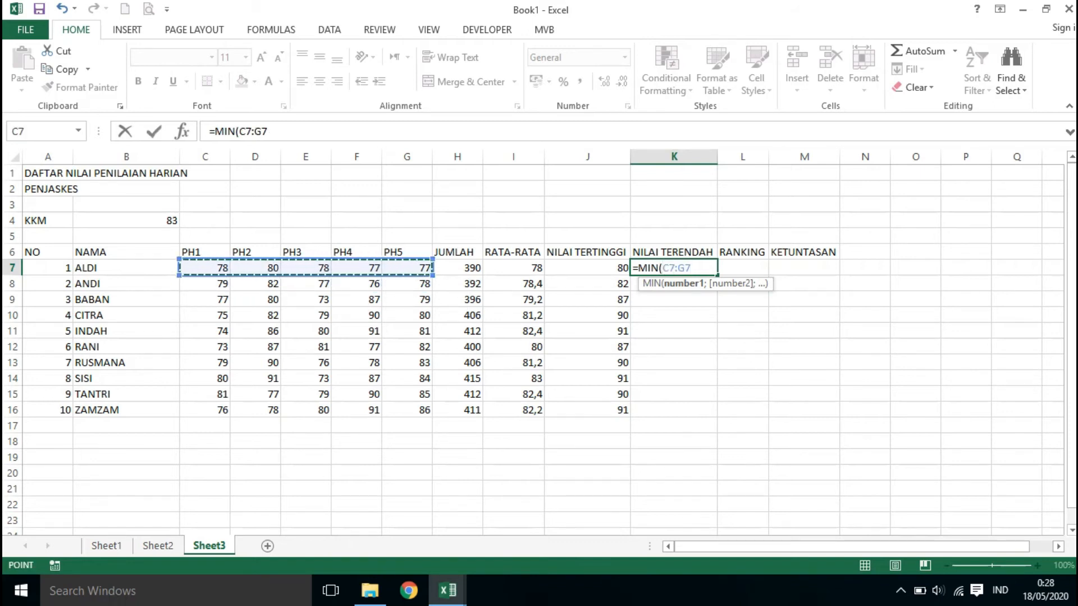
pyautogui.write(')')
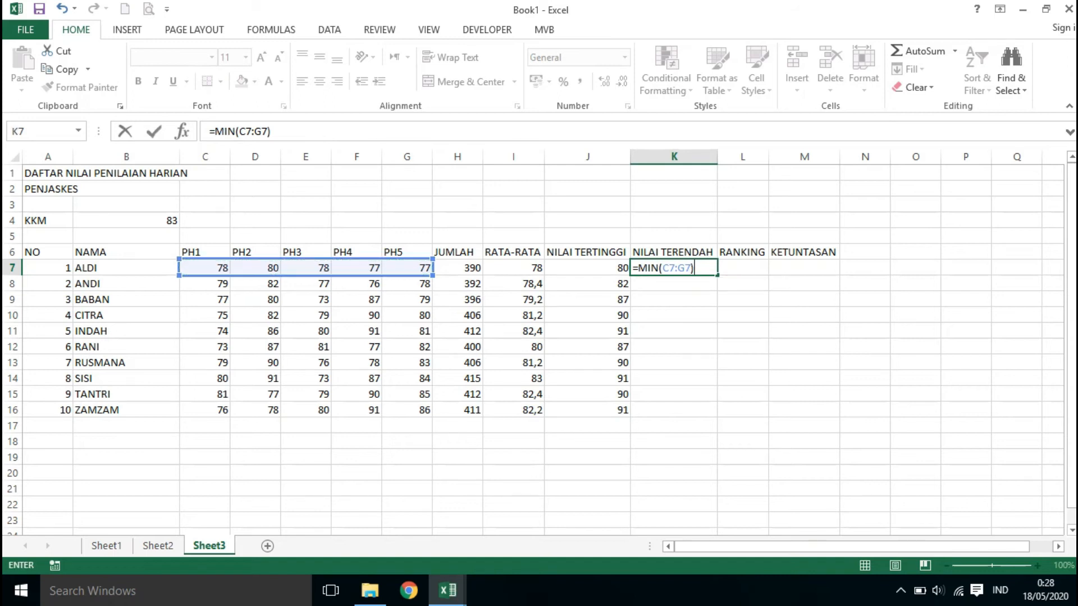
pyautogui.press('Return')
pyautogui.press('Up')
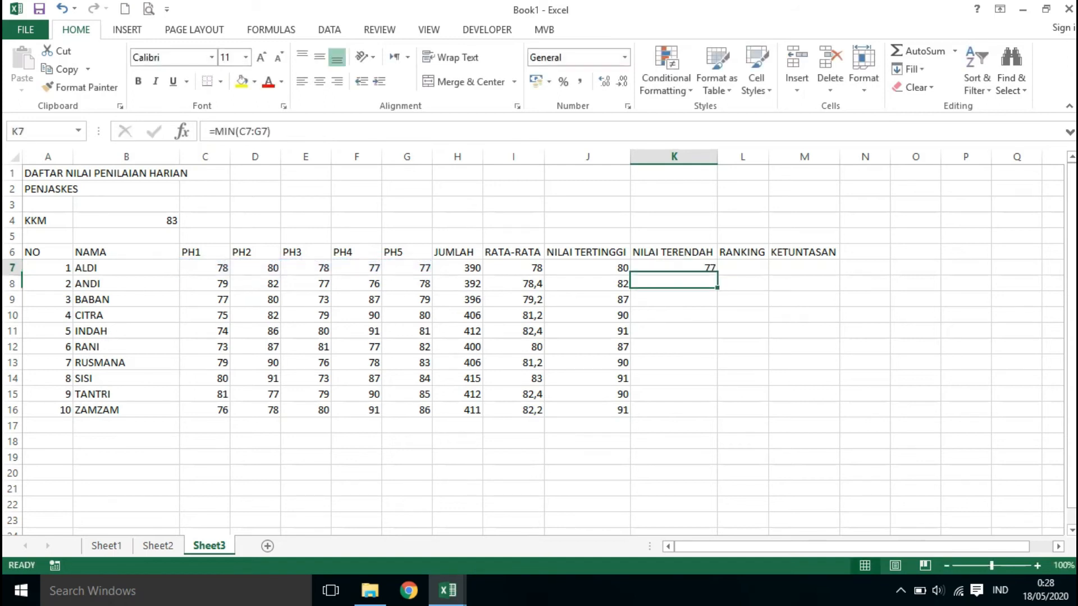
pyautogui.moveTo(717, 275); pyautogui.dragTo(717, 417)
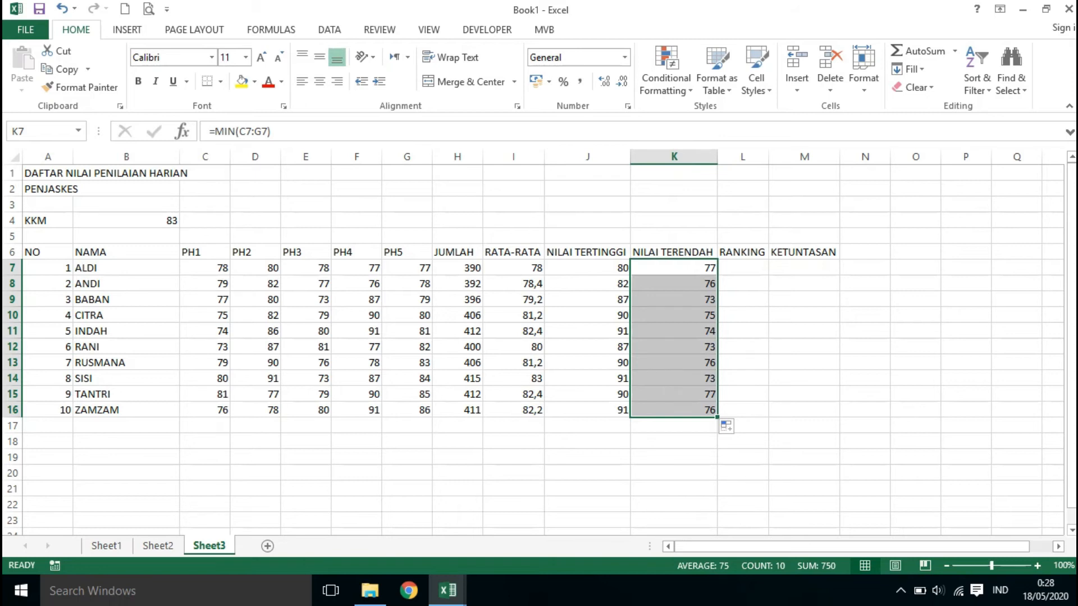
# Rank the first student's average in L7 in descending order with the formula =RANK(I7;$I$7:$I$16;0).
pyautogui.click(742, 267)
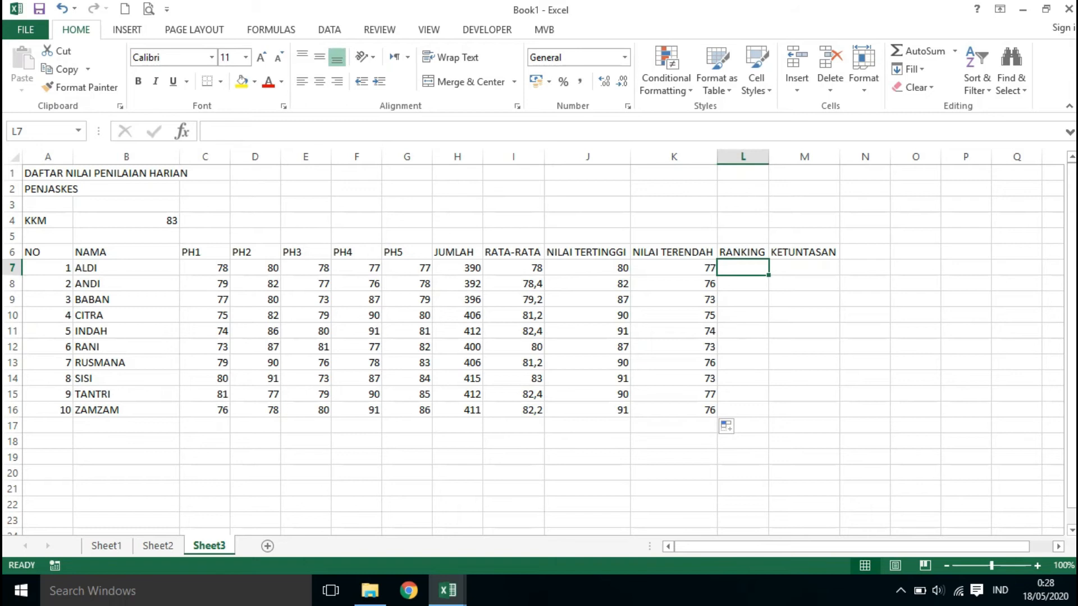
pyautogui.write('=')
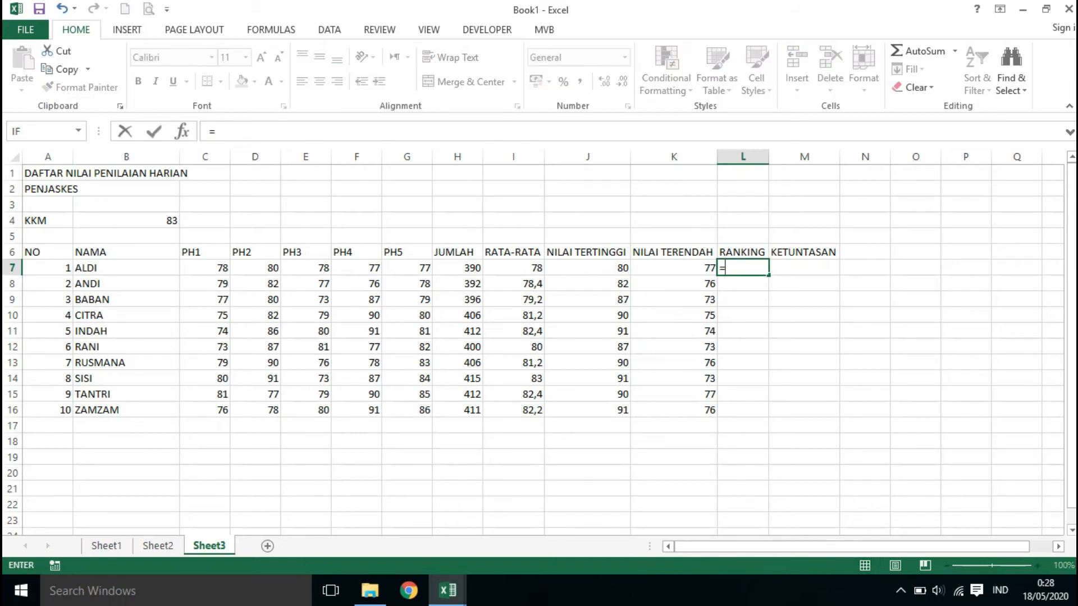
pyautogui.write('RANK')
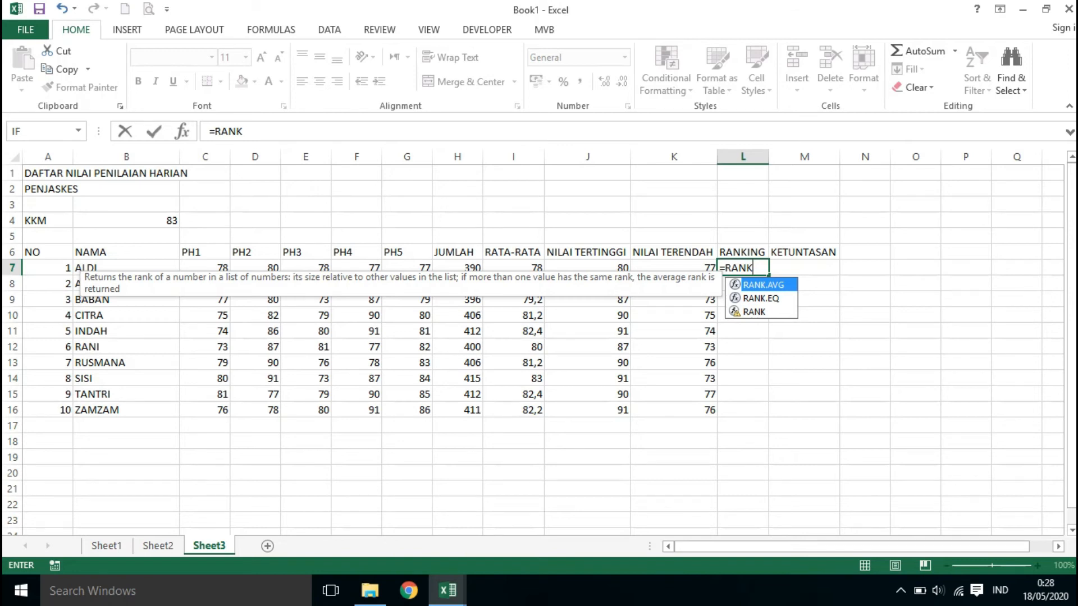
pyautogui.write('(')
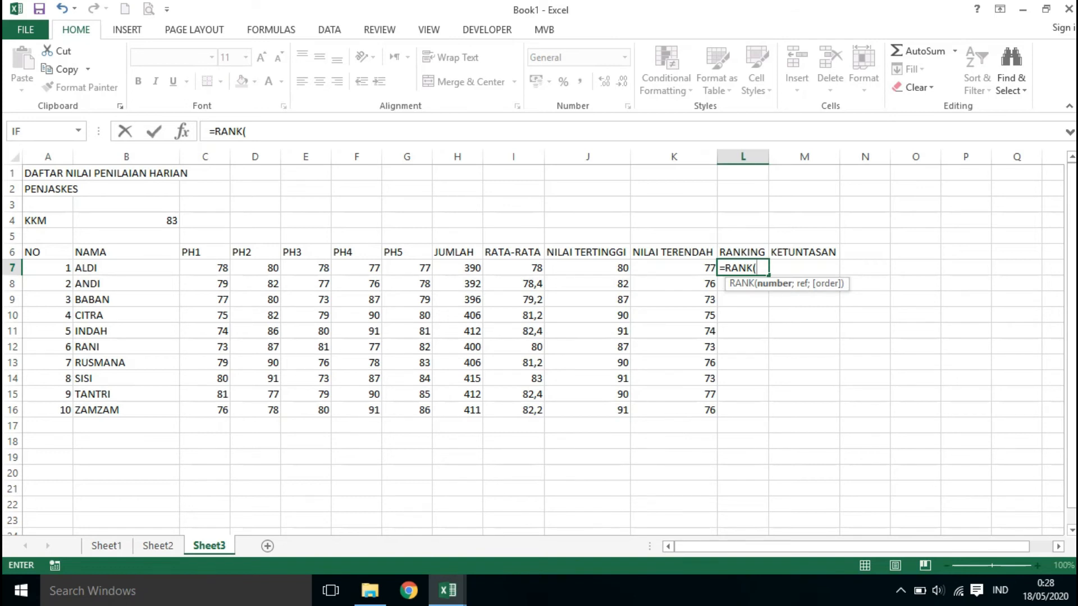
pyautogui.click(513, 268)
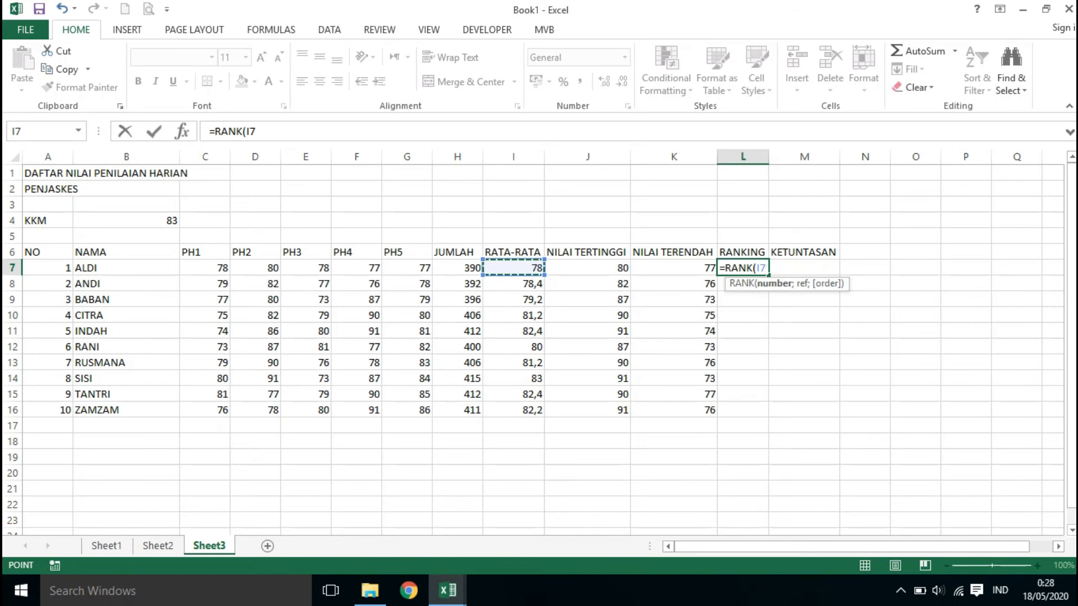
pyautogui.write(';')
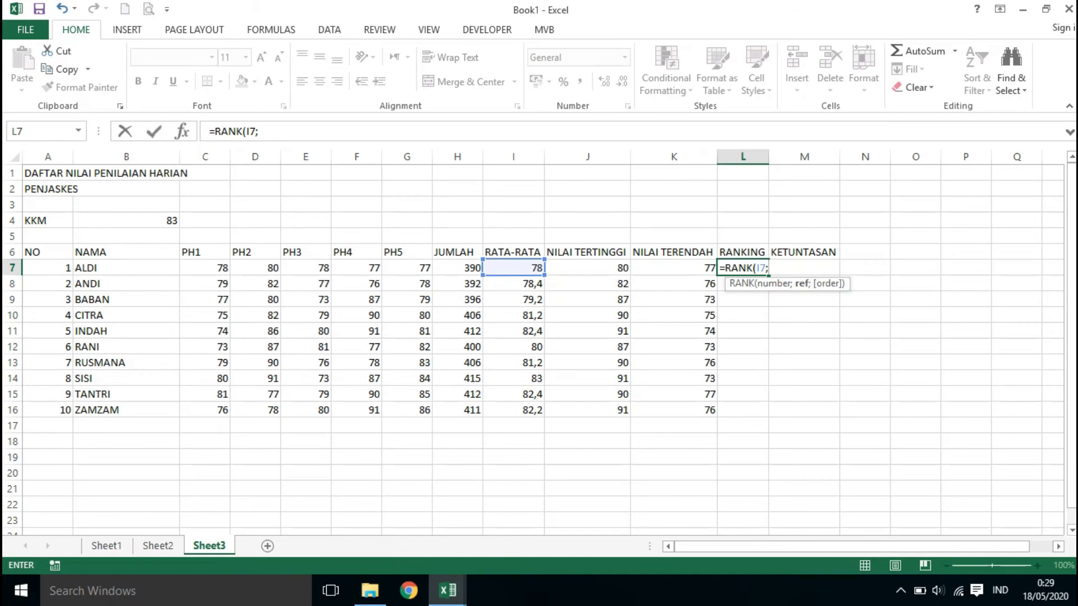
pyautogui.moveTo(514, 268); pyautogui.dragTo(530, 410)
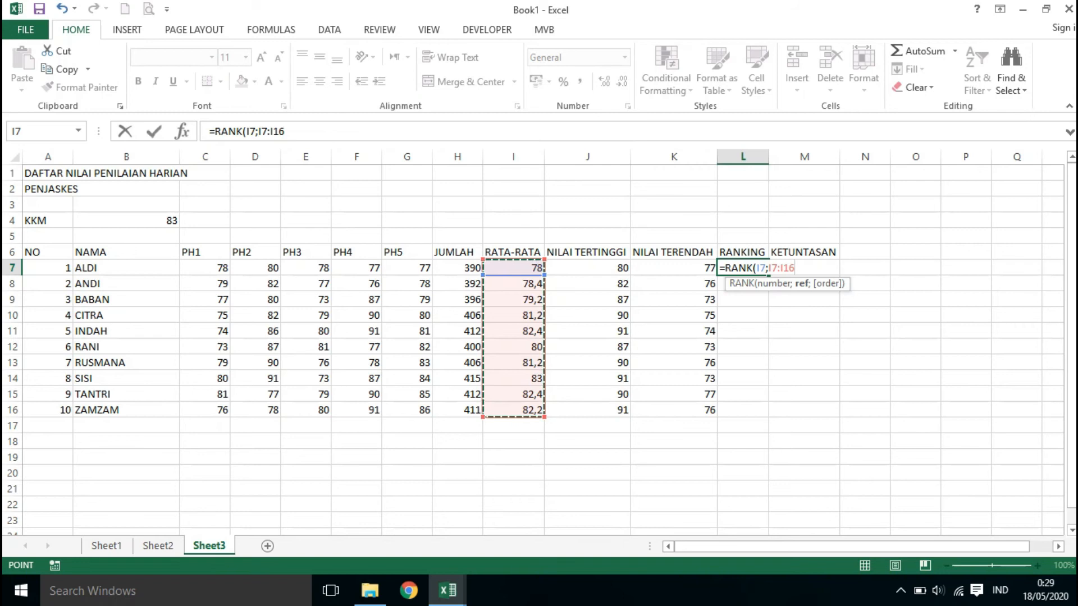
pyautogui.press('F4')
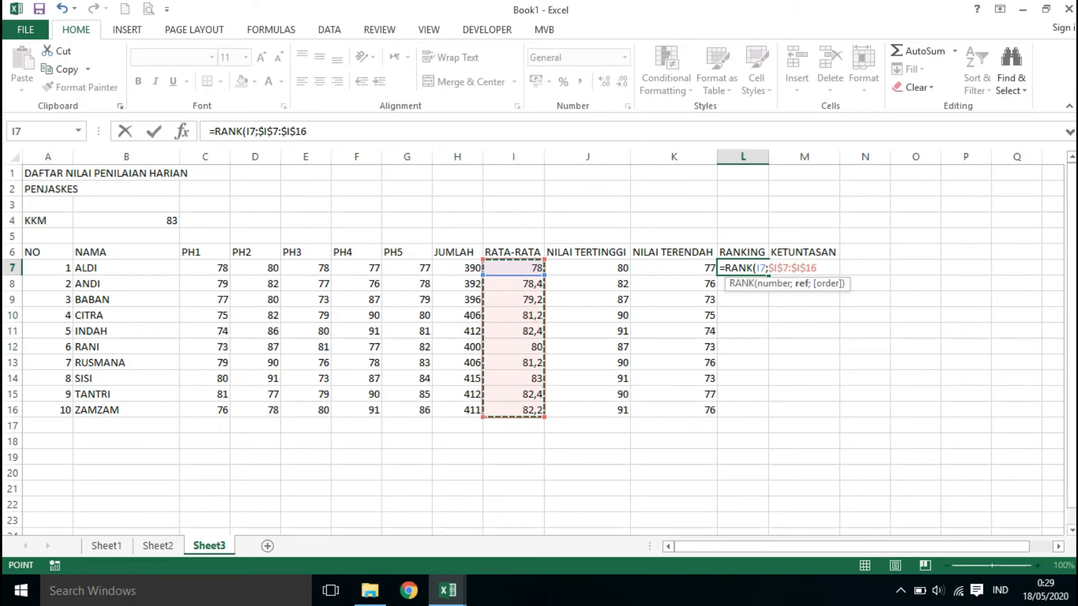
pyautogui.write(';')
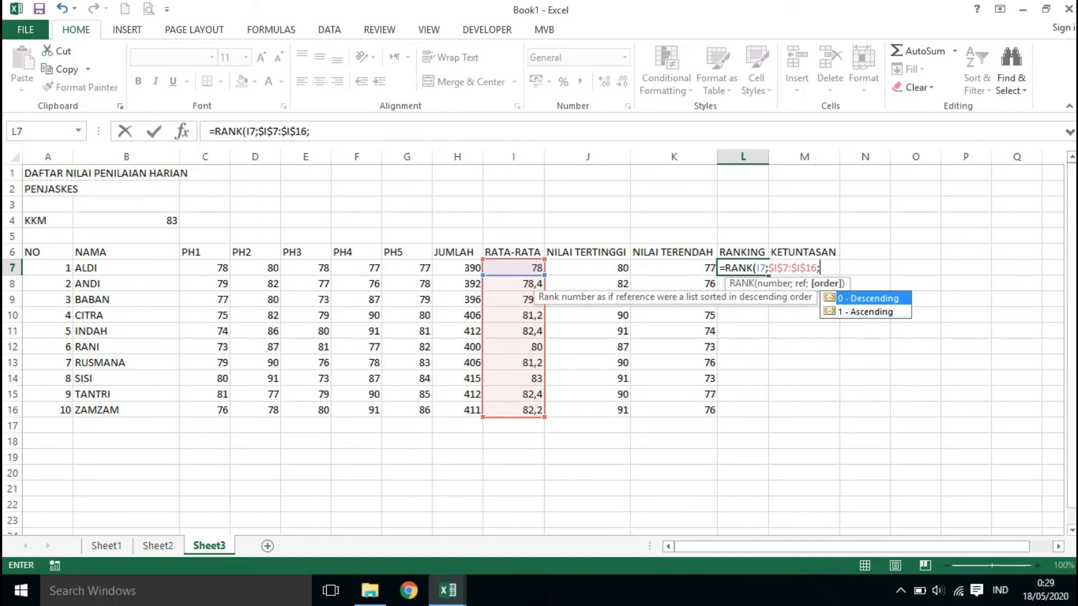
pyautogui.write('0')
pyautogui.write(')')
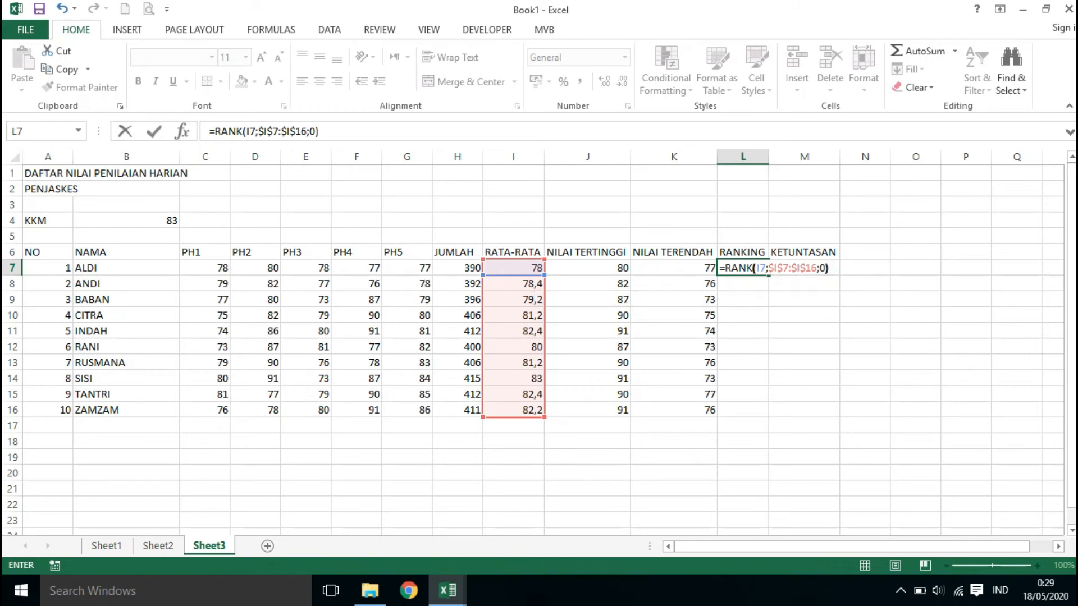
pyautogui.press('Return')
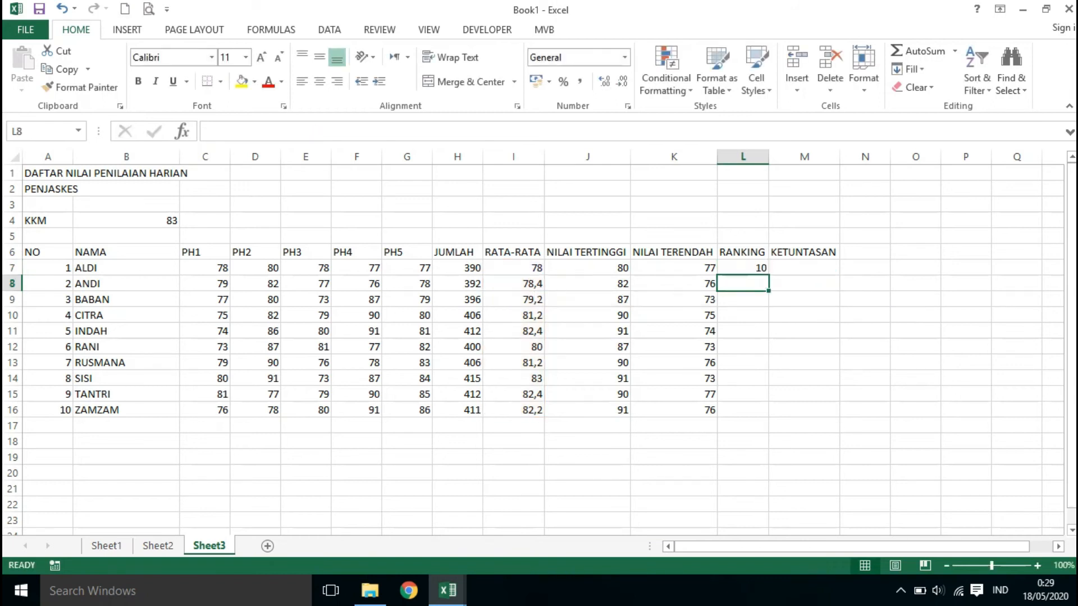
pyautogui.click(743, 268)
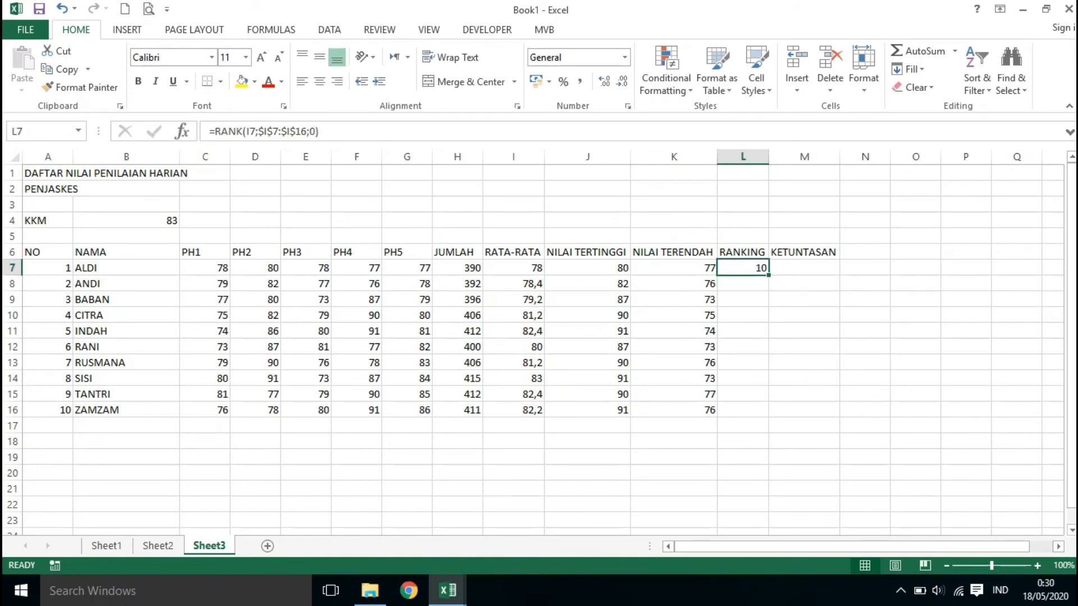
# Fill the RANKING formula in L7 down to L16.
pyautogui.doubleClick(768, 275)
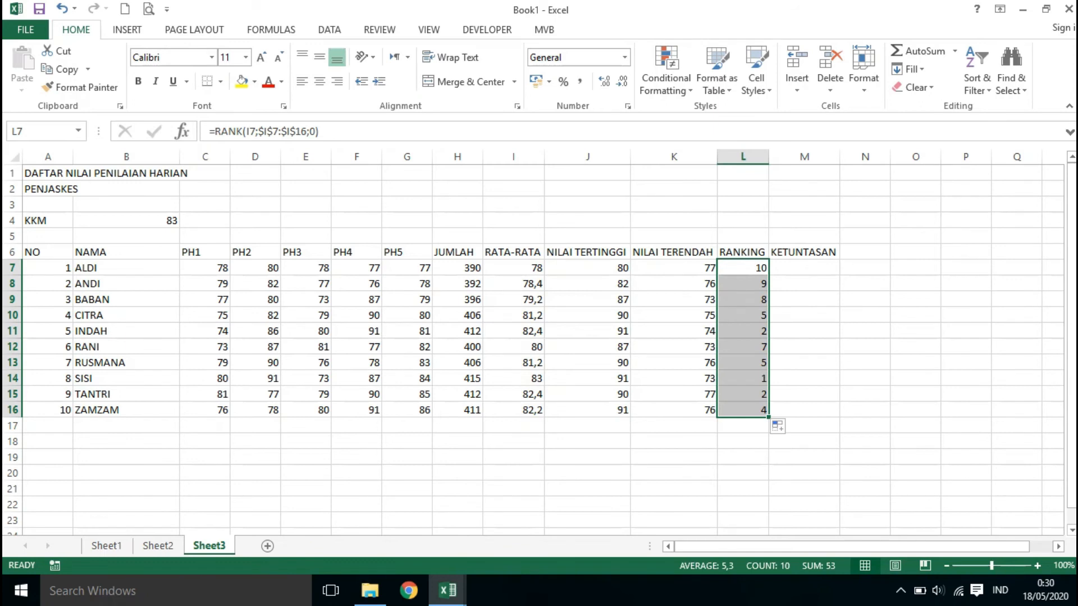
pyautogui.click(742, 300)
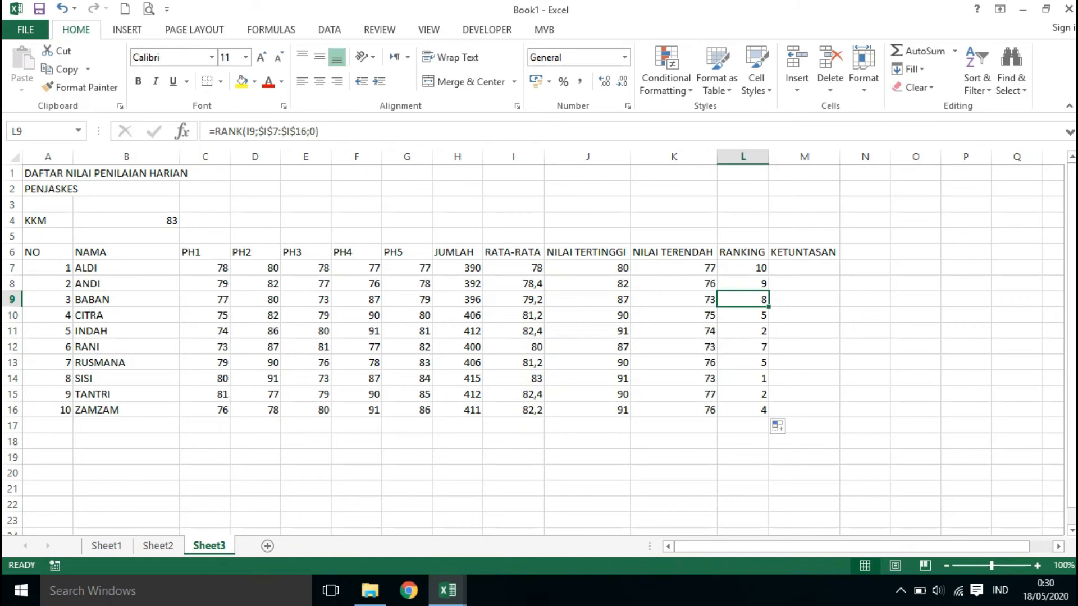
# Begin an IF formula for KETUNTASAN in M7 that tests whether the average in I7 is above 80 (I7>80).
pyautogui.press('Right')
pyautogui.press('Up')
pyautogui.press('Up')
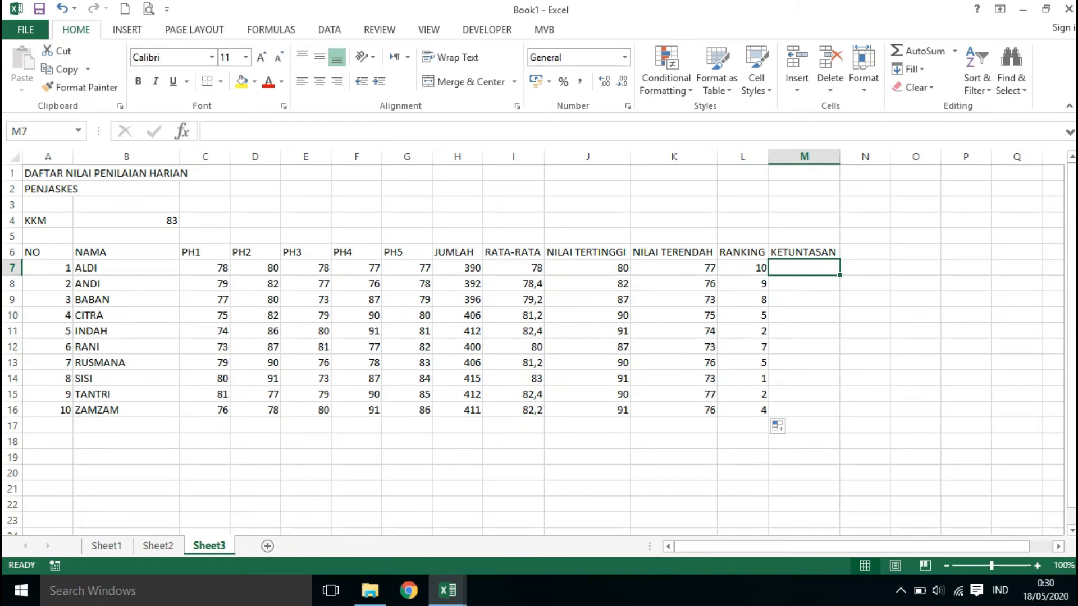
pyautogui.write('=')
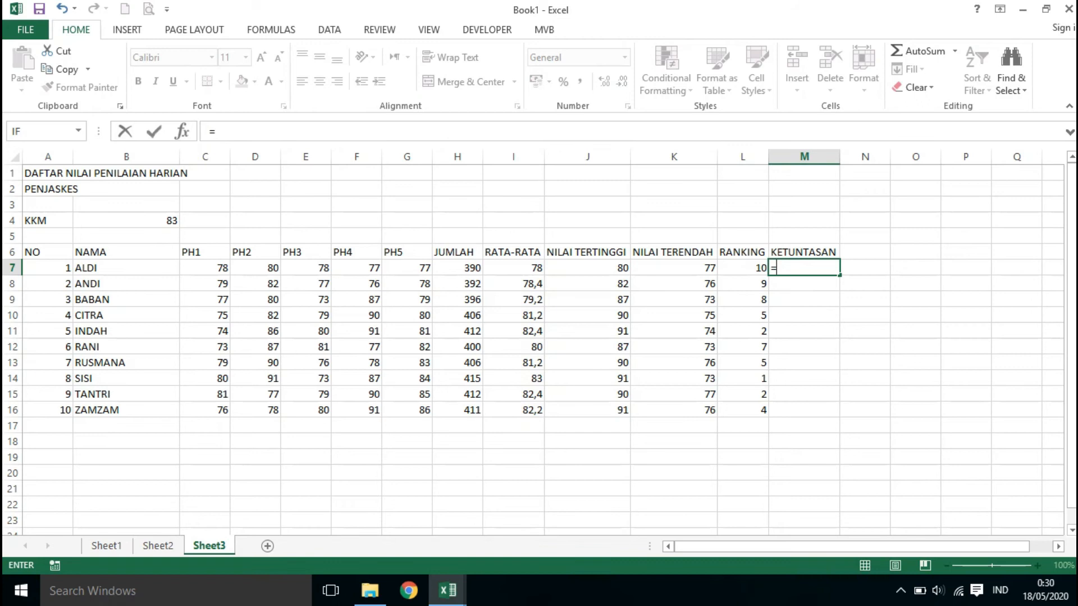
pyautogui.write('IF')
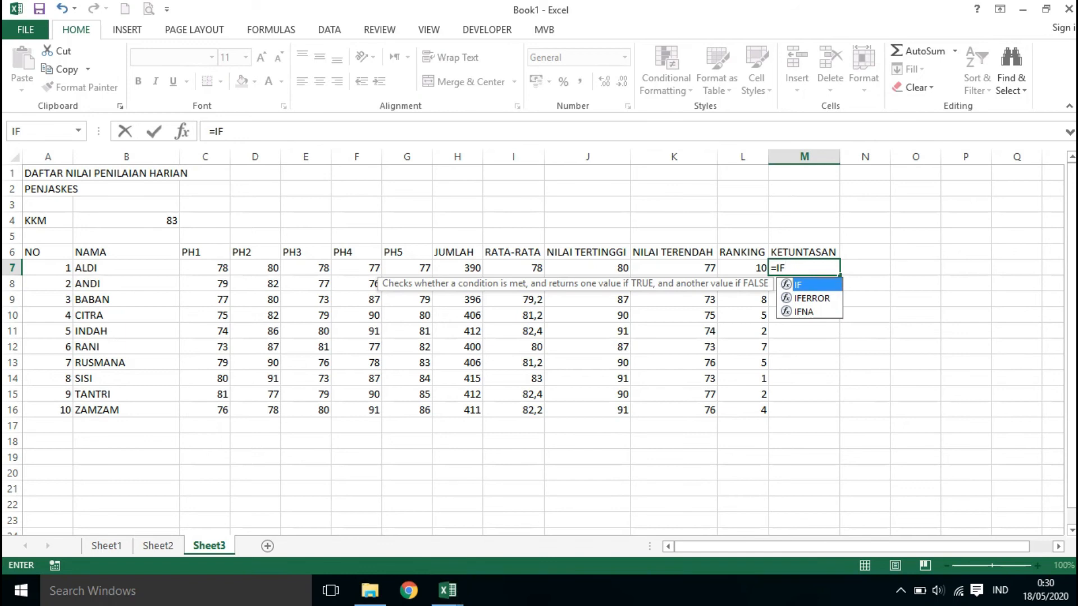
pyautogui.write('(')
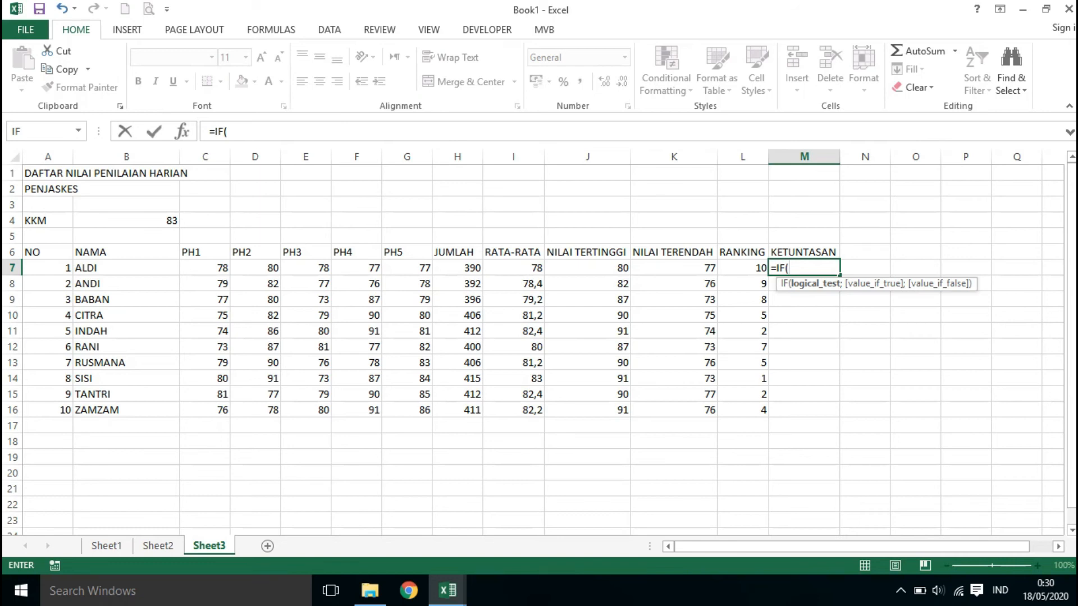
pyautogui.click(513, 268)
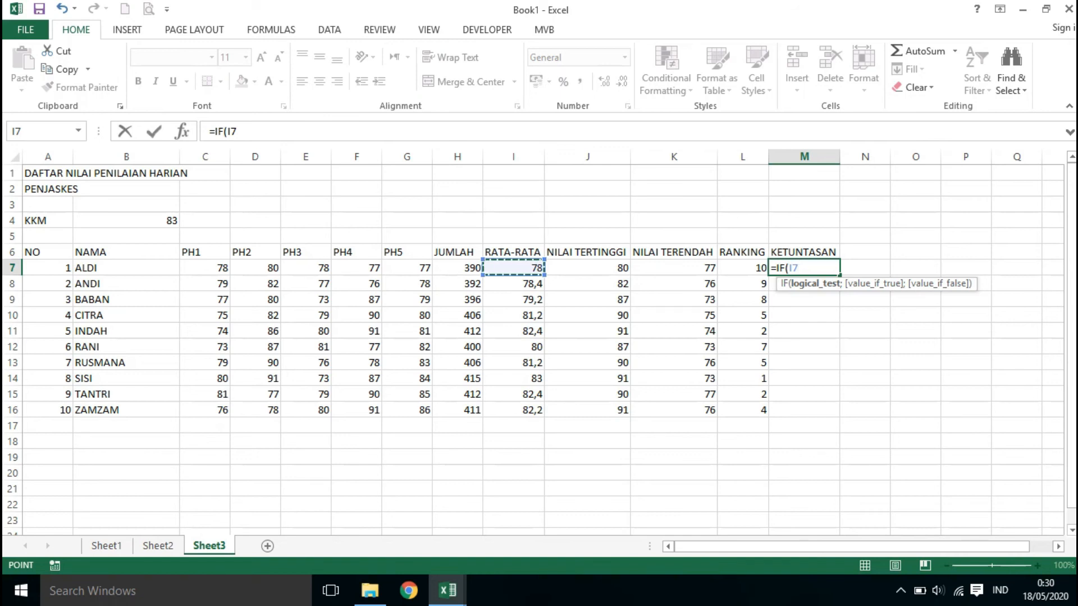
pyautogui.write(';')
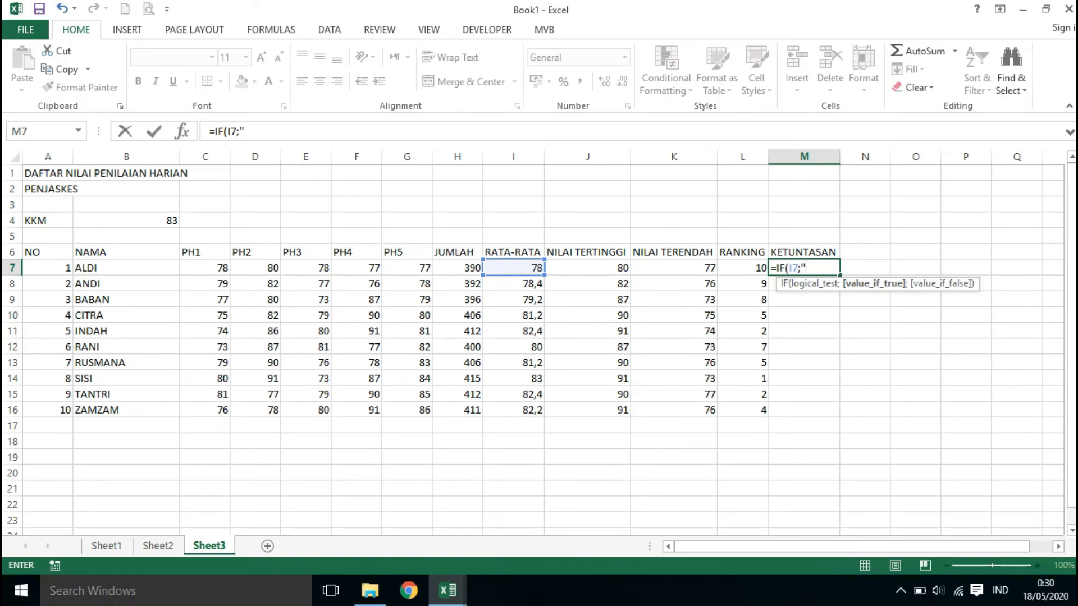
pyautogui.write('""')
pyautogui.press('BackSpace')
pyautogui.press('BackSpace')
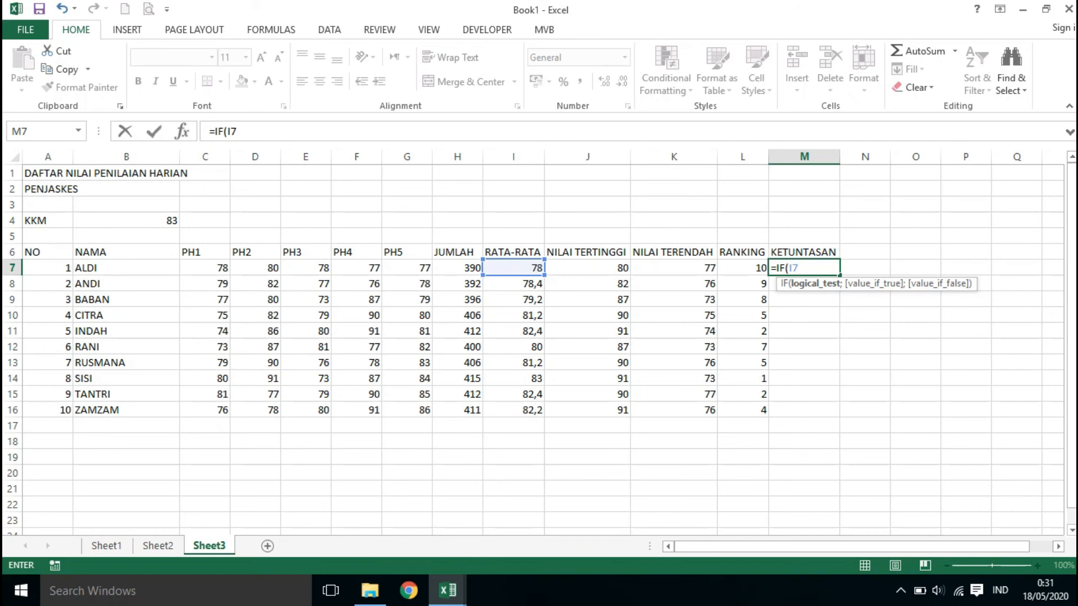
pyautogui.write('>')
pyautogui.write('80;')
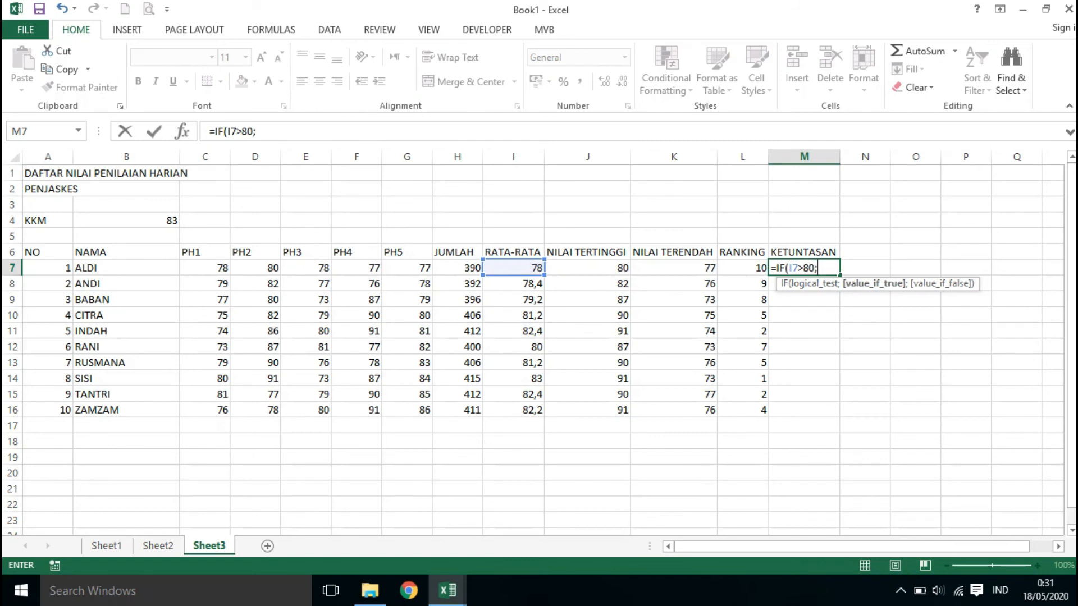
# Complete the M7 formula with "TUNTAS" as the true result and "TIDAK TUNTAS" as the false result.
pyautogui.write('"tun')
pyautogui.press('BackSpace')
pyautogui.press('BackSpace')
pyautogui.press('BackSpace')
pyautogui.write('TUNTAS')
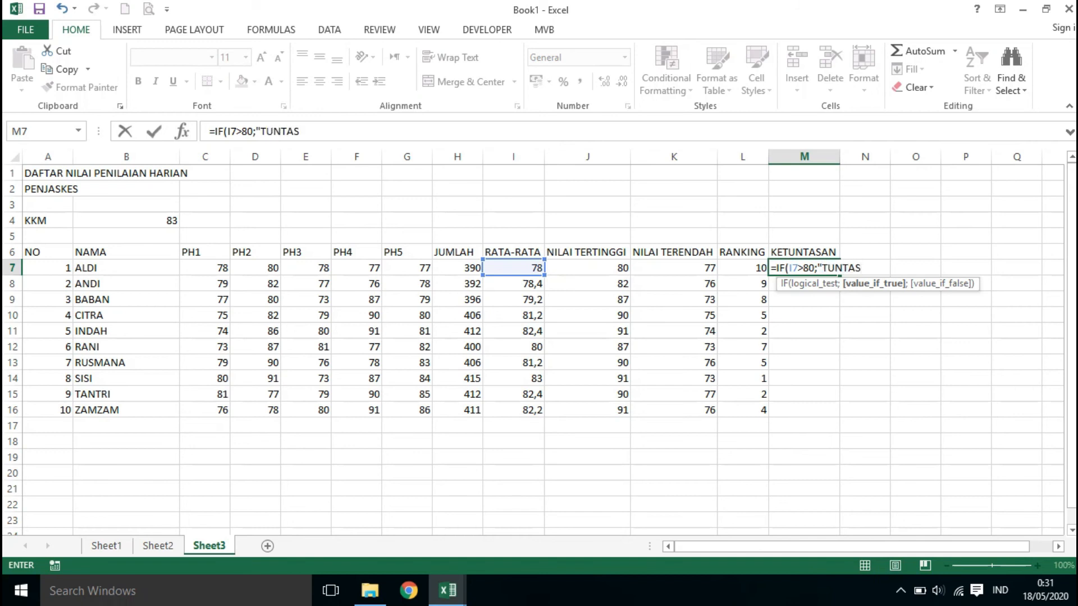
pyautogui.write("'")
pyautogui.press('BackSpace')
pyautogui.write('";')
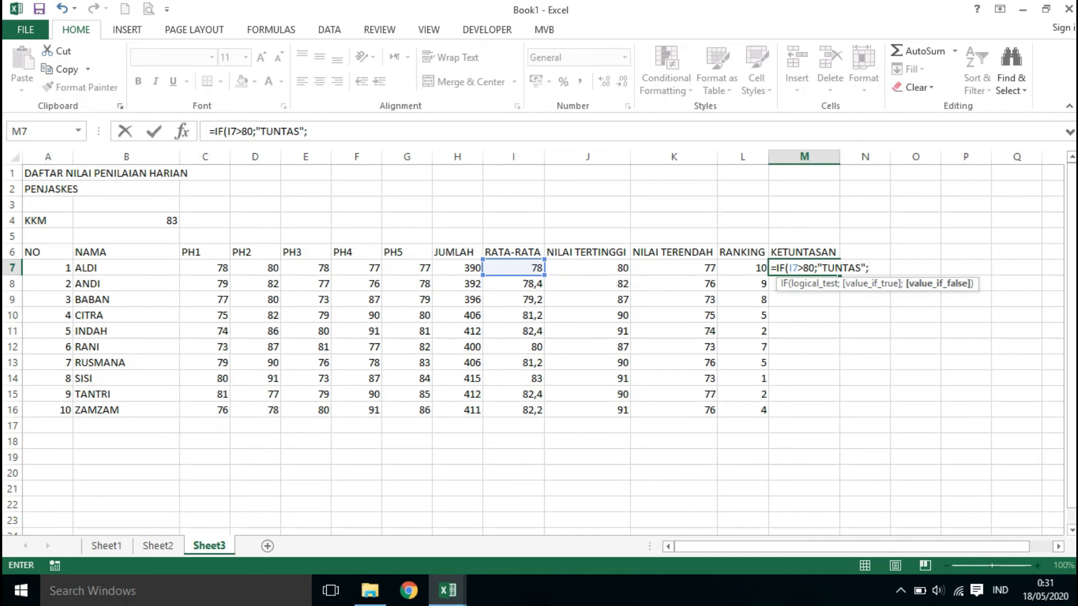
pyautogui.write('"tida')
pyautogui.press('BackSpace')
pyautogui.press('BackSpace')
pyautogui.press('BackSpace')
pyautogui.press('BackSpace')
pyautogui.write('TIDAK TUNTAS')
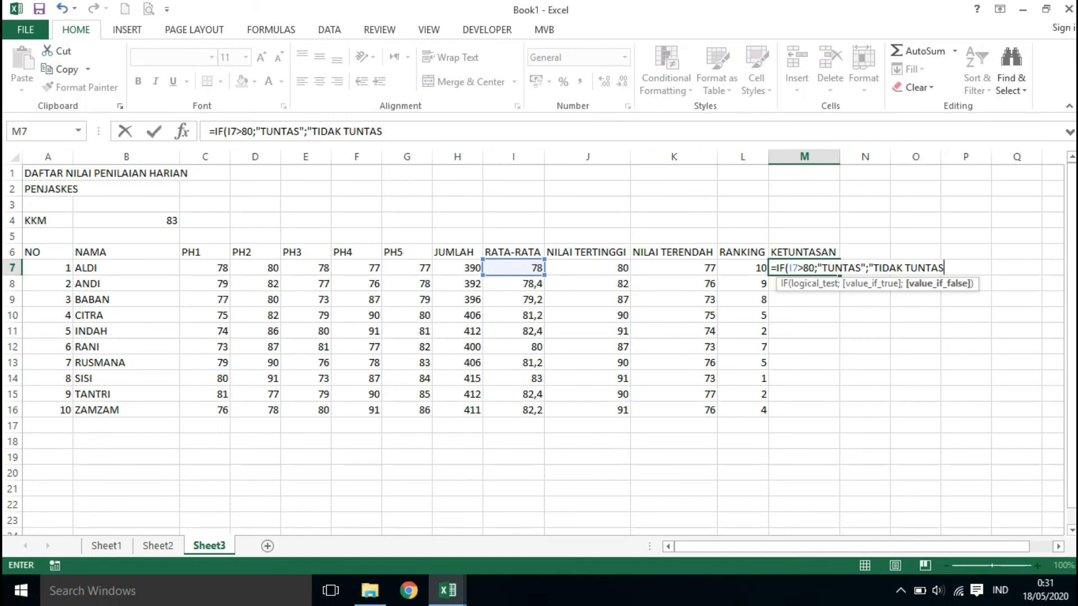
pyautogui.write('")')
pyautogui.press('Return')
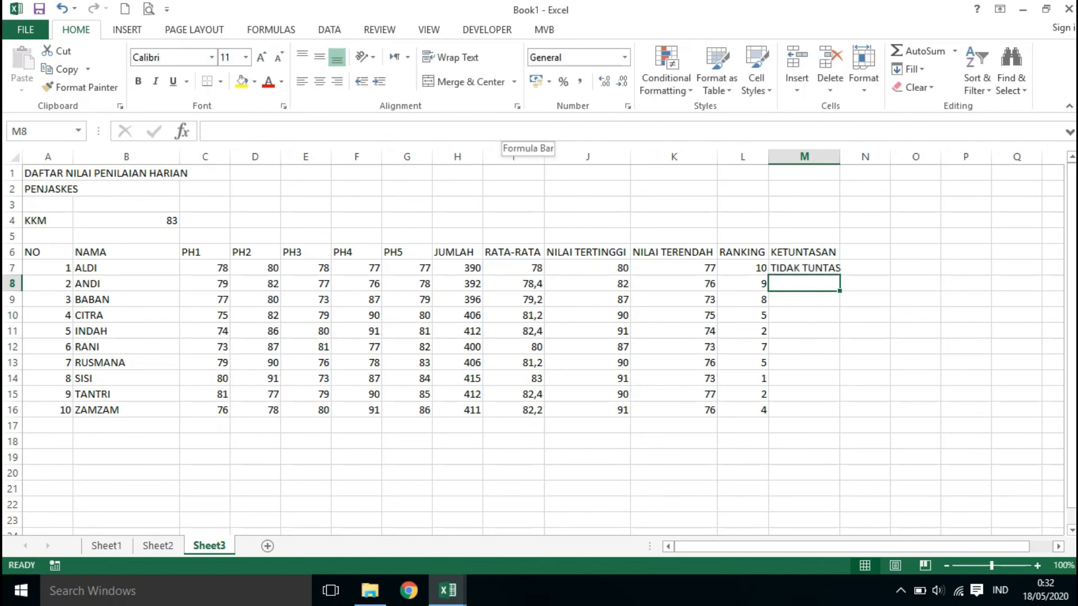
# Widen column M to fit the KETUNTASAN text and review the IF formula in M7.
pyautogui.click(804, 268)
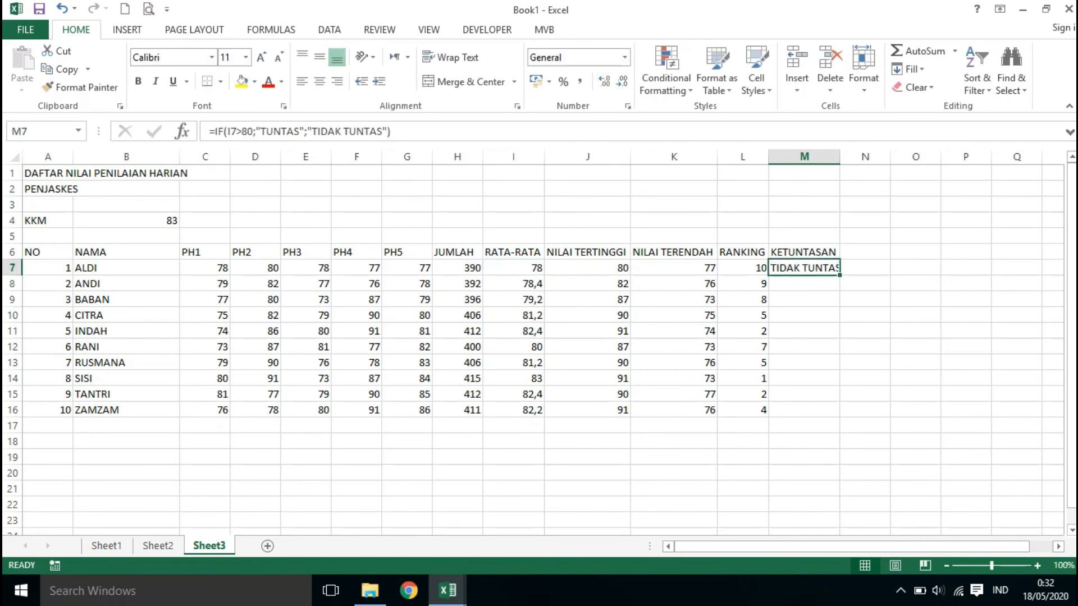
pyautogui.moveTo(840, 156); pyautogui.dragTo(871, 157)
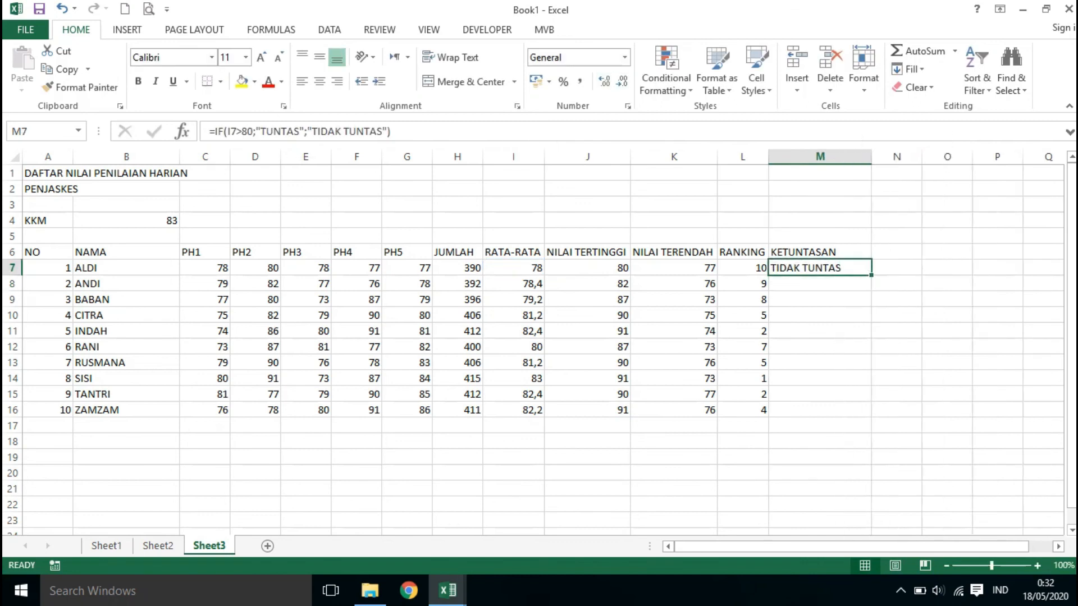
pyautogui.click(119, 268)
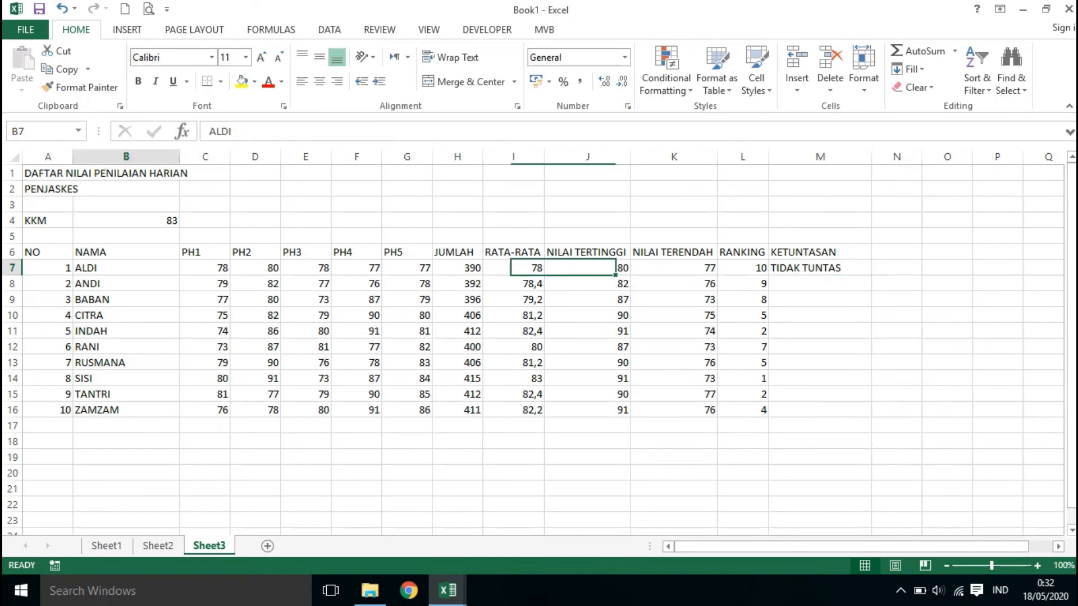
pyautogui.click(811, 267)
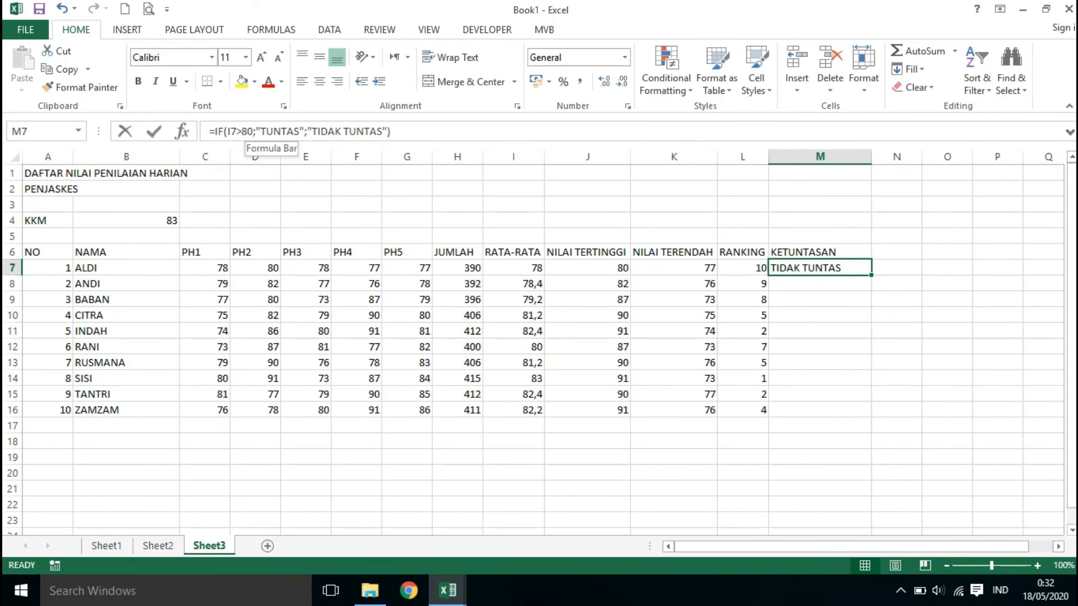
pyautogui.click(236, 131)
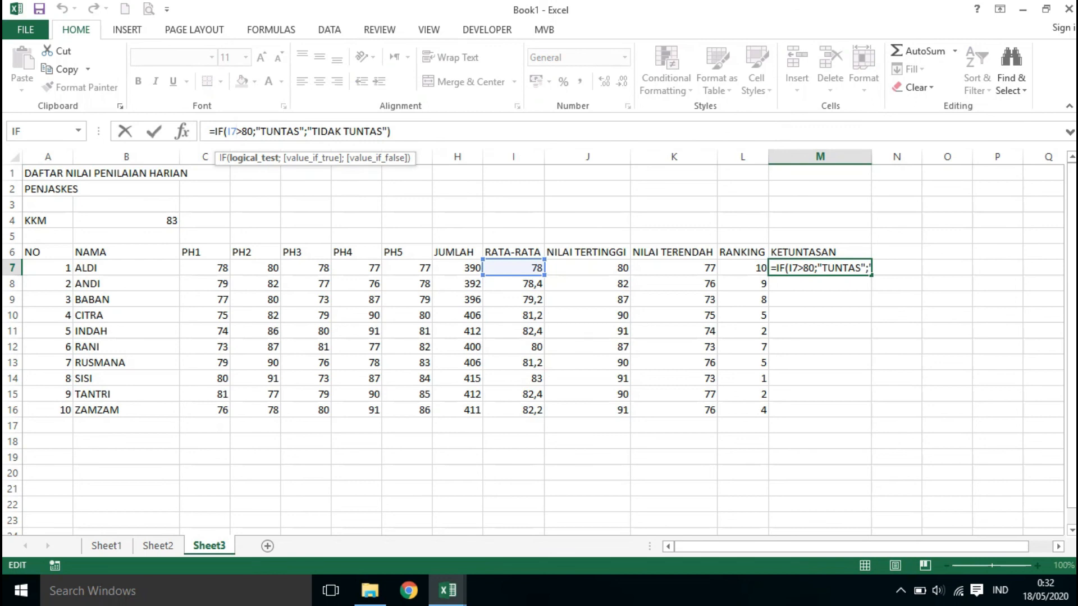
pyautogui.press('Return')
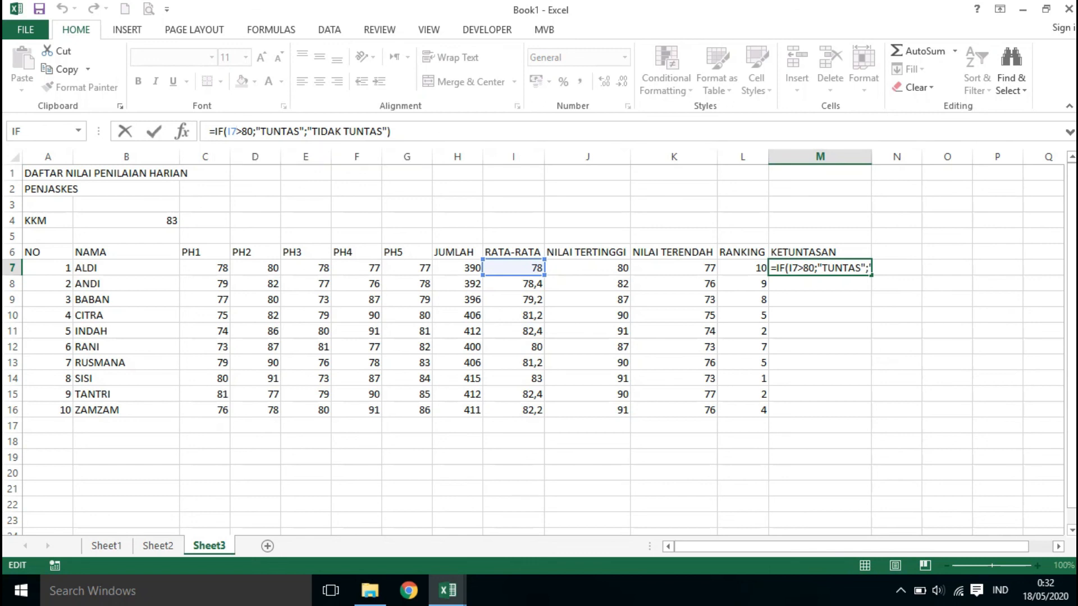
# Set the KKM value in B4 to 80.
pyautogui.click(134, 221)
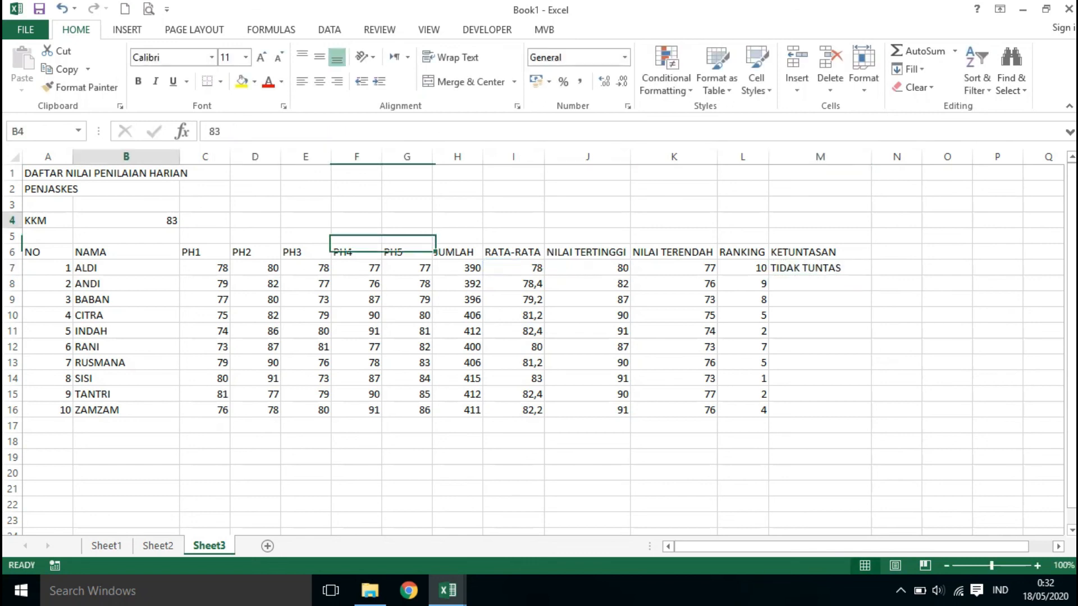
pyautogui.write('80')
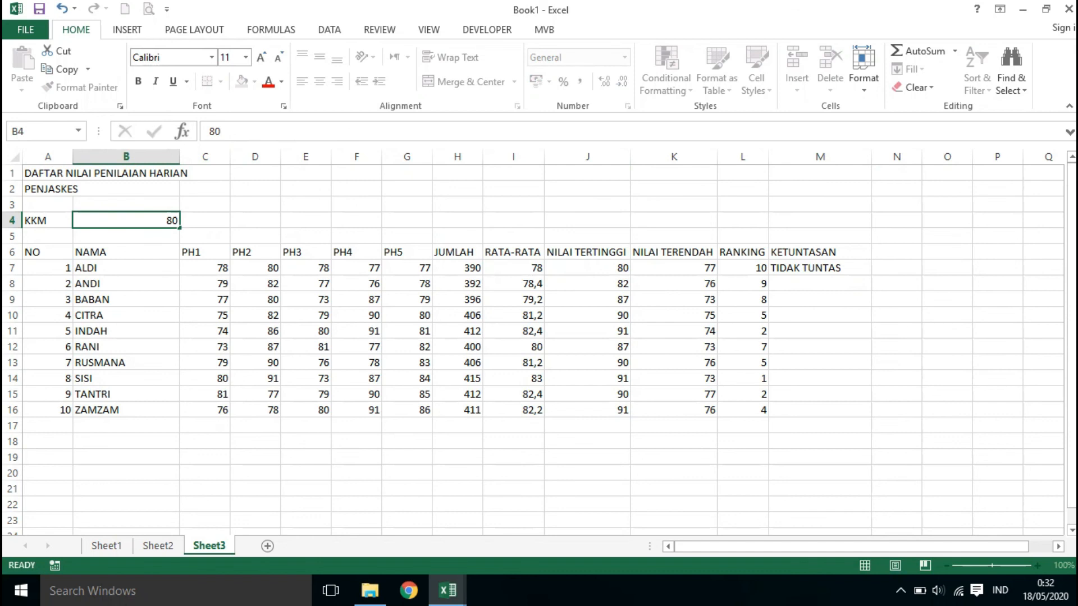
pyautogui.click(513, 488)
# Fill the KETUNTASAN formula in M7 down to M16.
pyautogui.click(820, 268)
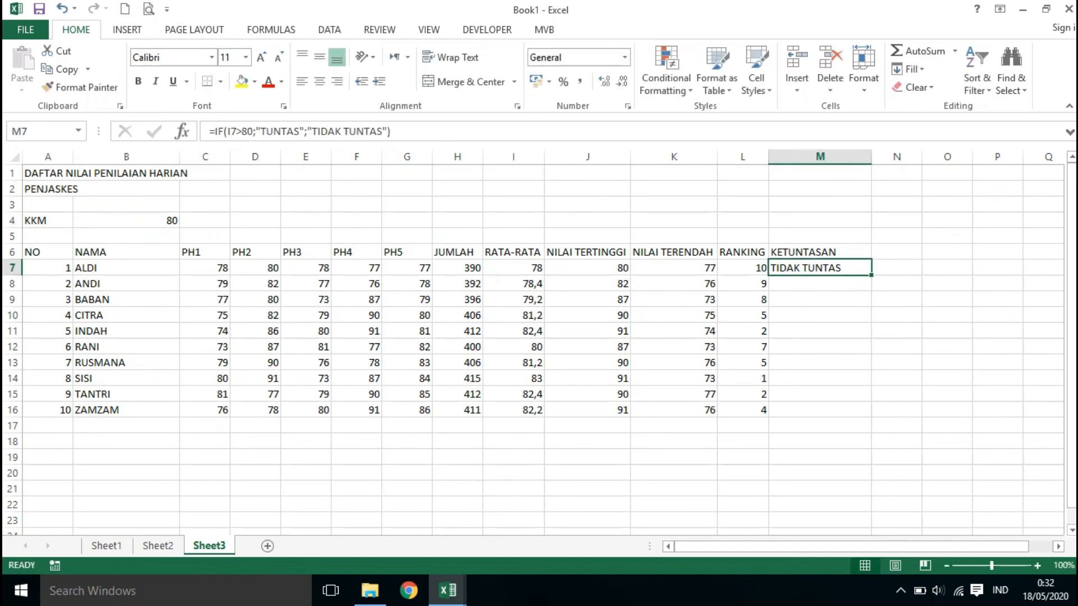
pyautogui.moveTo(870, 275); pyautogui.dragTo(870, 418)
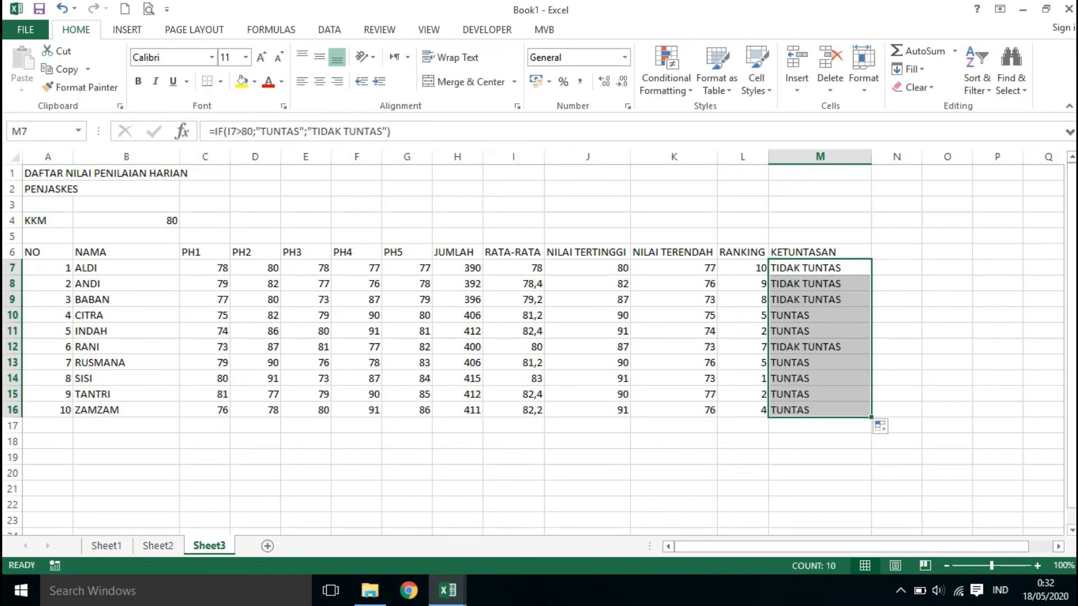
pyautogui.click(896, 284)
pyautogui.moveTo(820, 268); pyautogui.dragTo(819, 411)
pyautogui.click(897, 378)
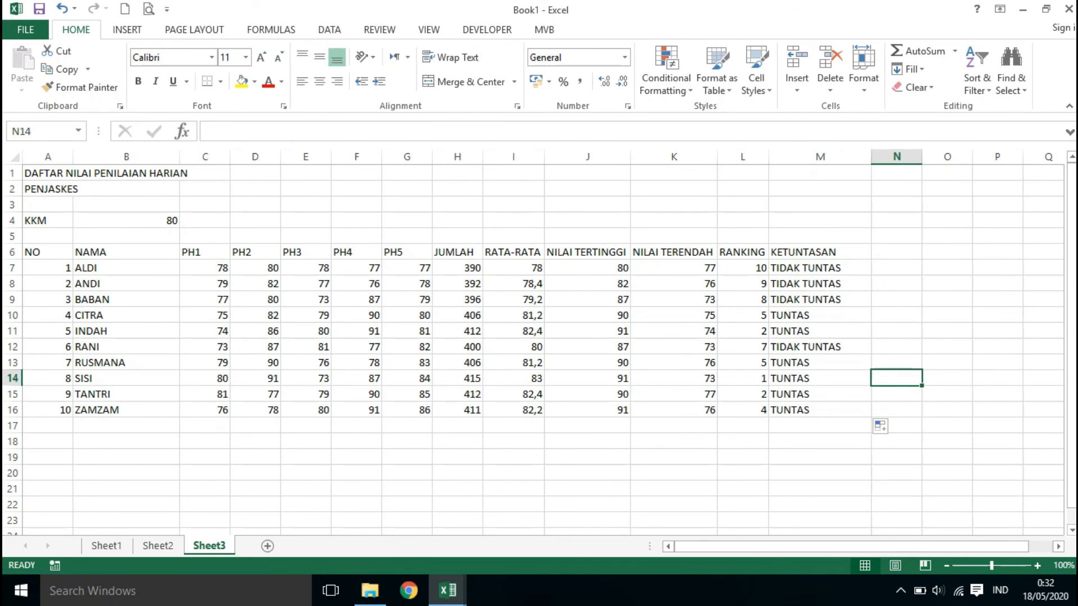
# Check the KETUNTASAN results by comparing the RATA-RATA values in I10 and I11 with the KKM in B4.
pyautogui.click(819, 315)
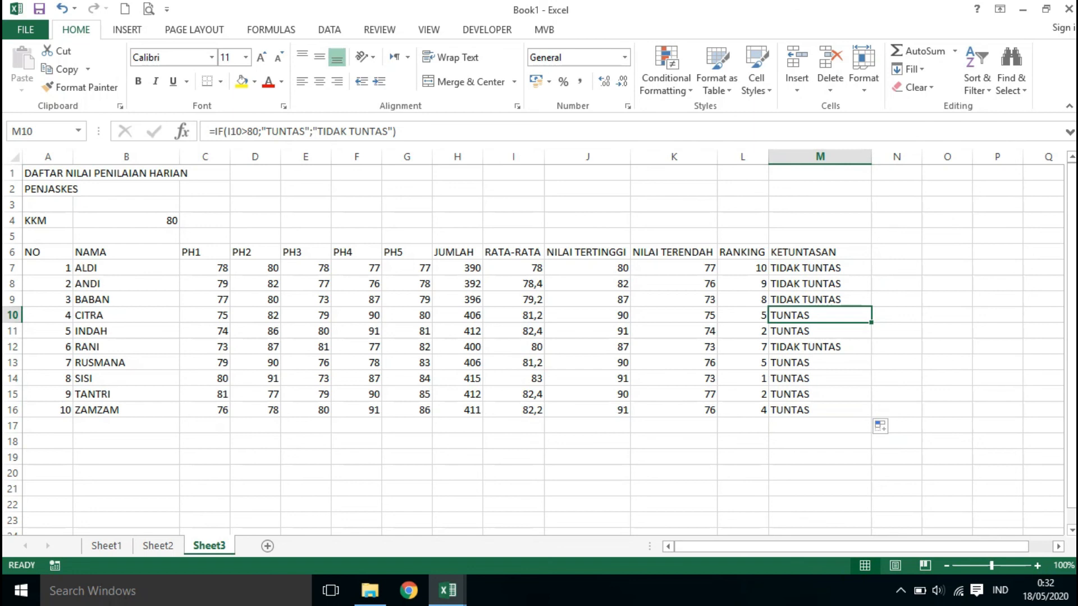
pyautogui.click(513, 316)
pyautogui.press('F2')
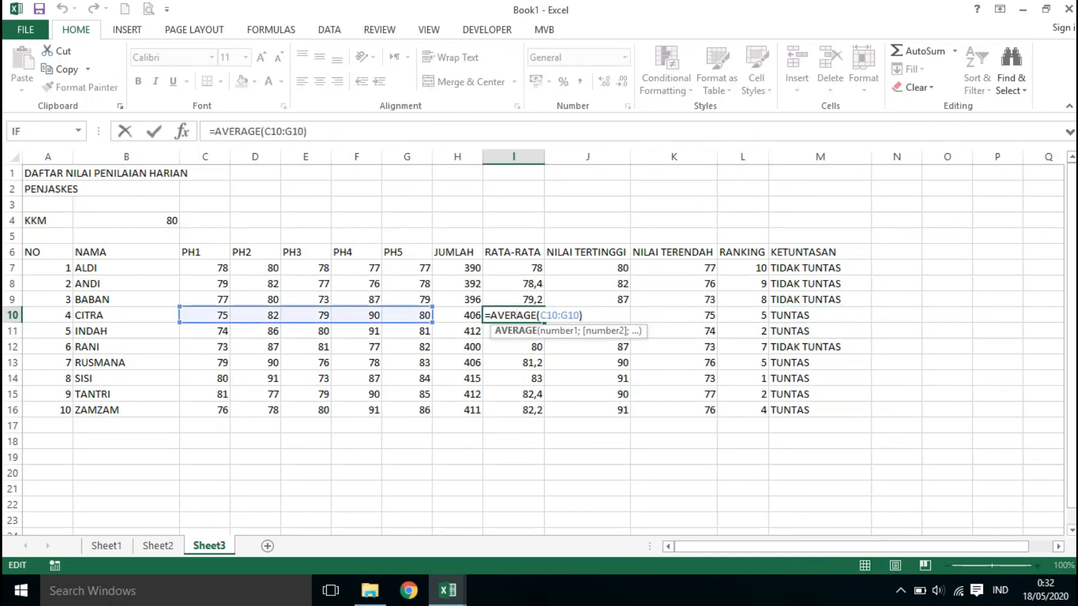
pyautogui.press('Return')
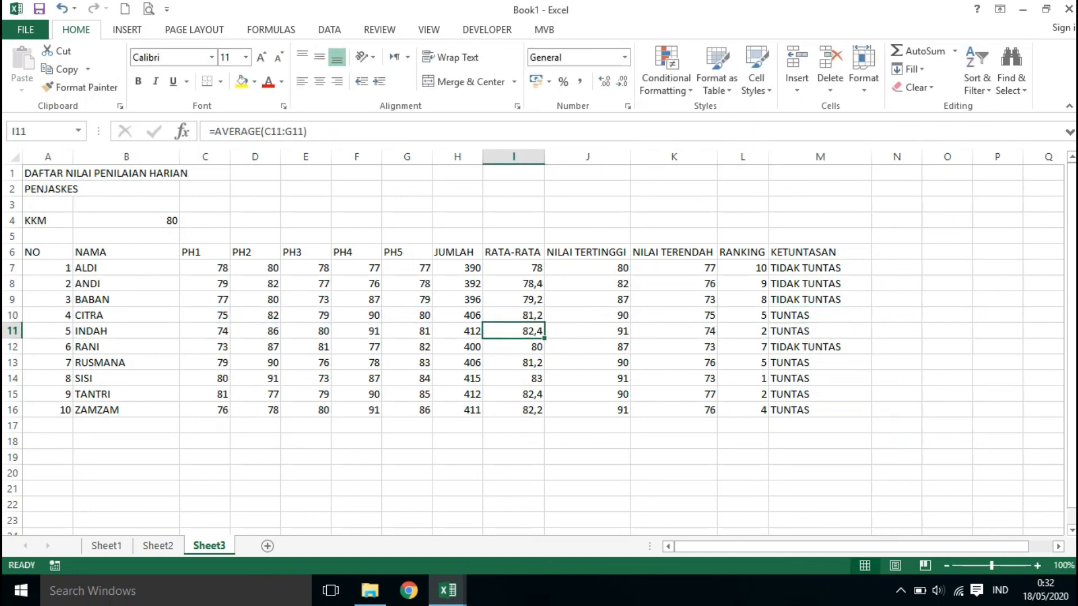
pyautogui.click(126, 220)
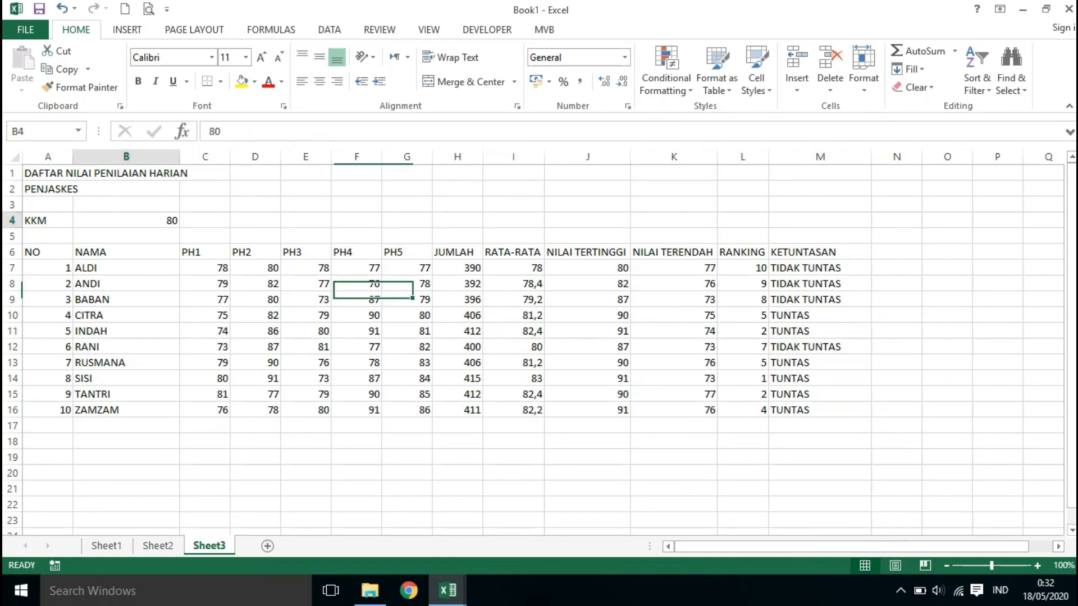
pyautogui.click(48, 221)
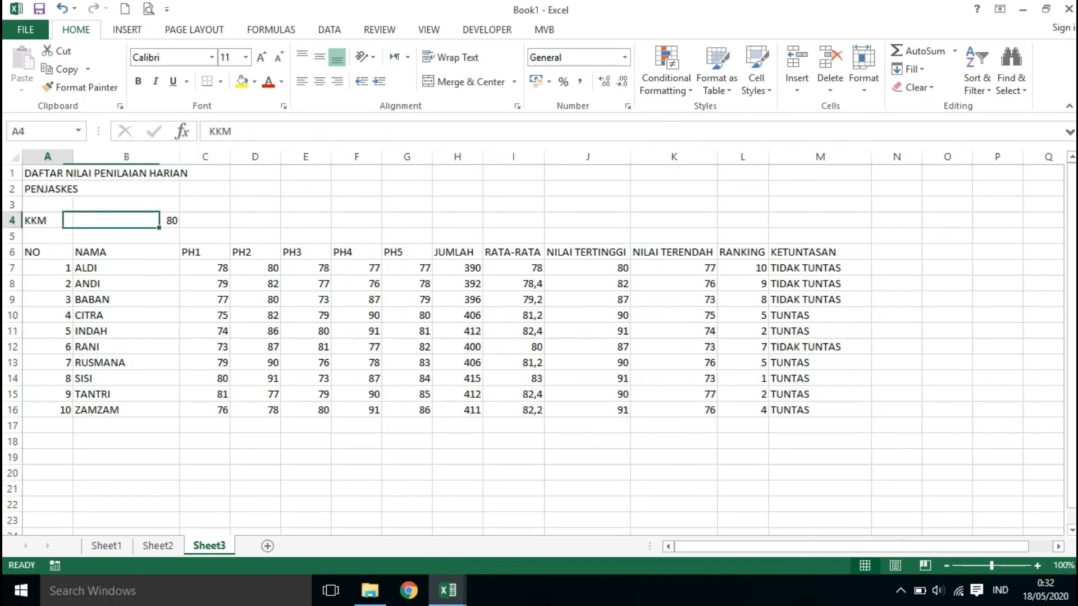
pyautogui.click(127, 221)
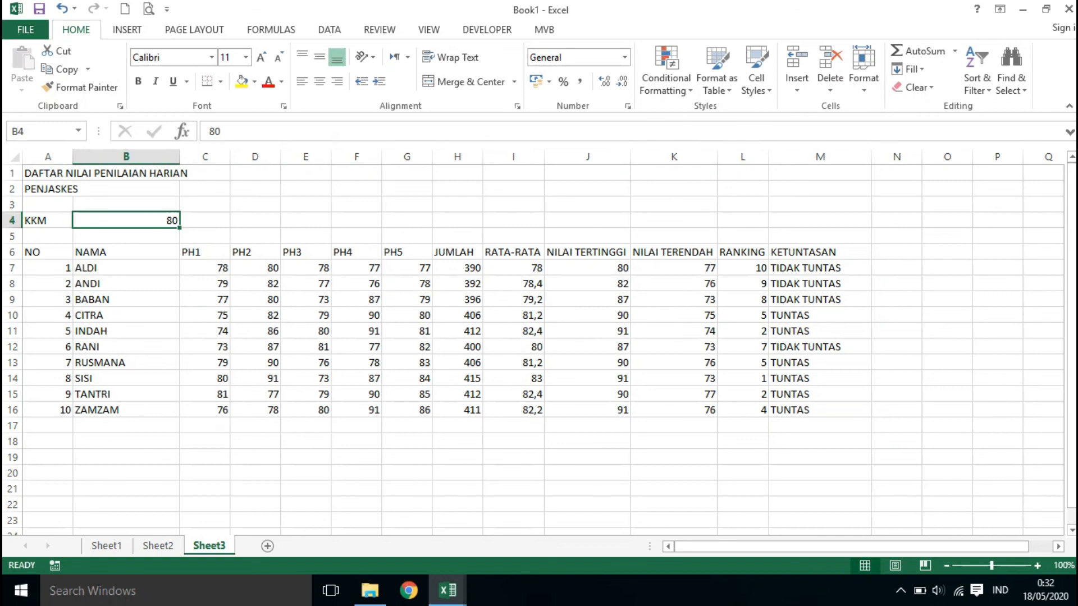
pyautogui.click(513, 331)
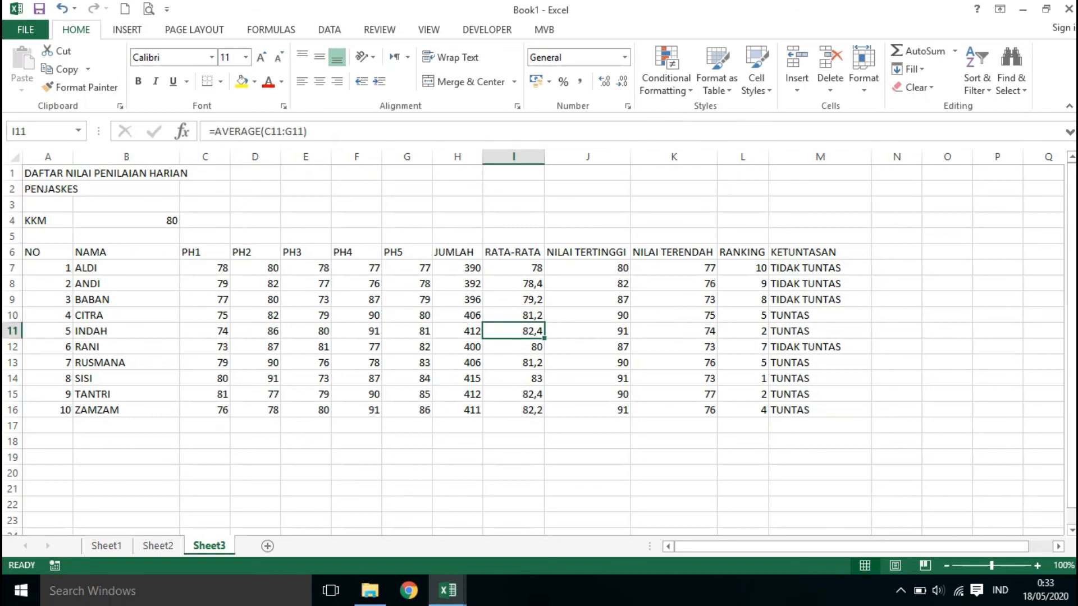
pyautogui.click(126, 458)
pyautogui.press('Left')
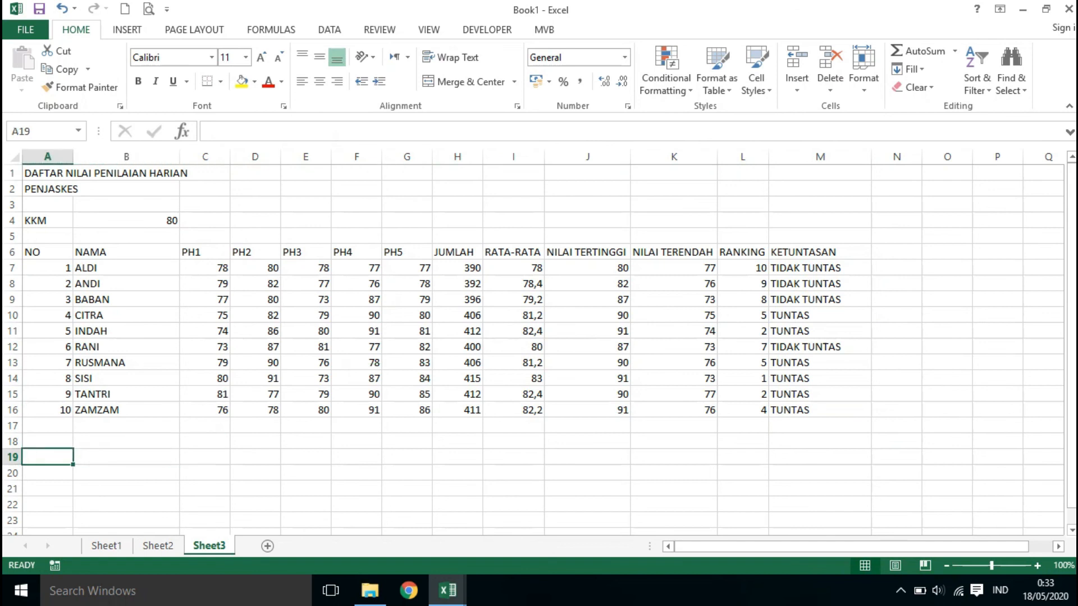
pyautogui.press('Up')
pyautogui.press('Right')
pyautogui.write('JUMAL')
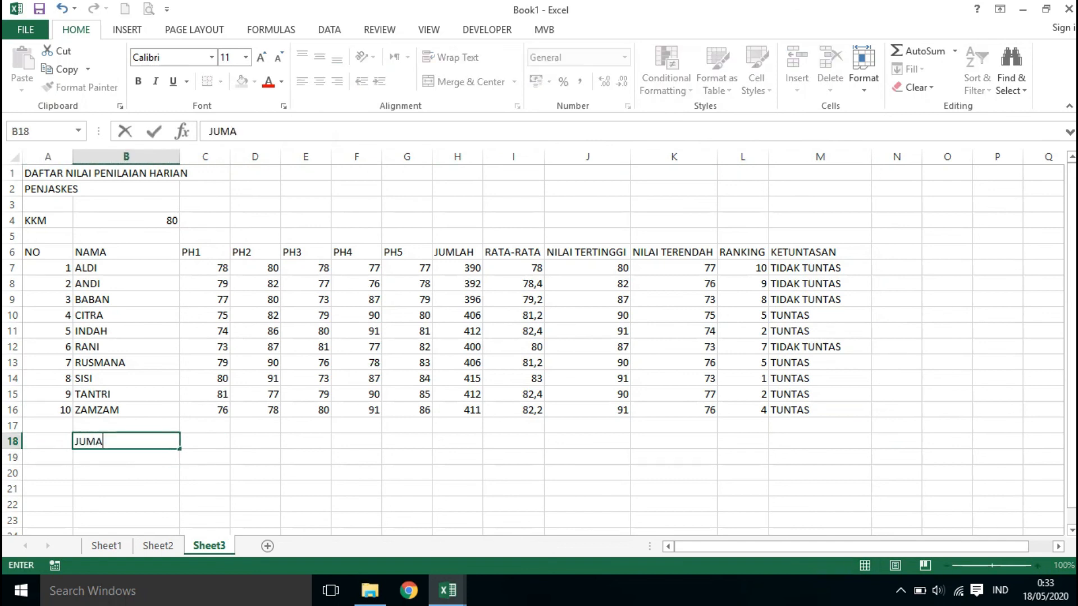
pyautogui.press('BackSpace')
pyautogui.press('BackSpace')
pyautogui.press('BackSpace')
pyautogui.press('BackSpace')
pyautogui.press('BackSpace')
pyautogui.press('Escape')
pyautogui.press('Right')
pyautogui.press('Left')
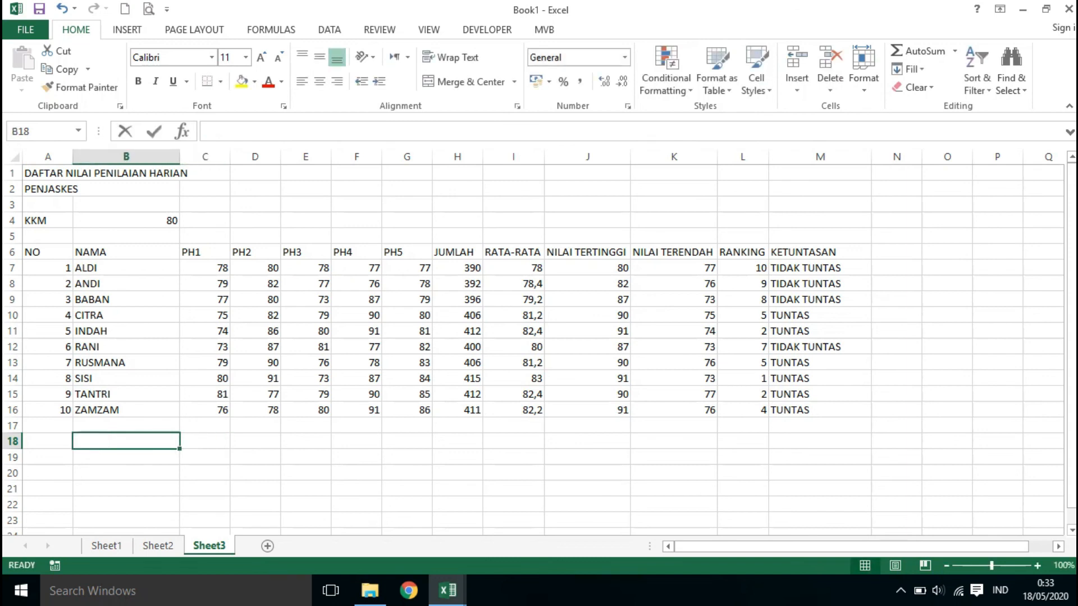
# Label B18 JUMLAH and total the PH1 scores in C18 with =SUM(C7:C16).
pyautogui.write('JUMLAH')
pyautogui.press('Tab')
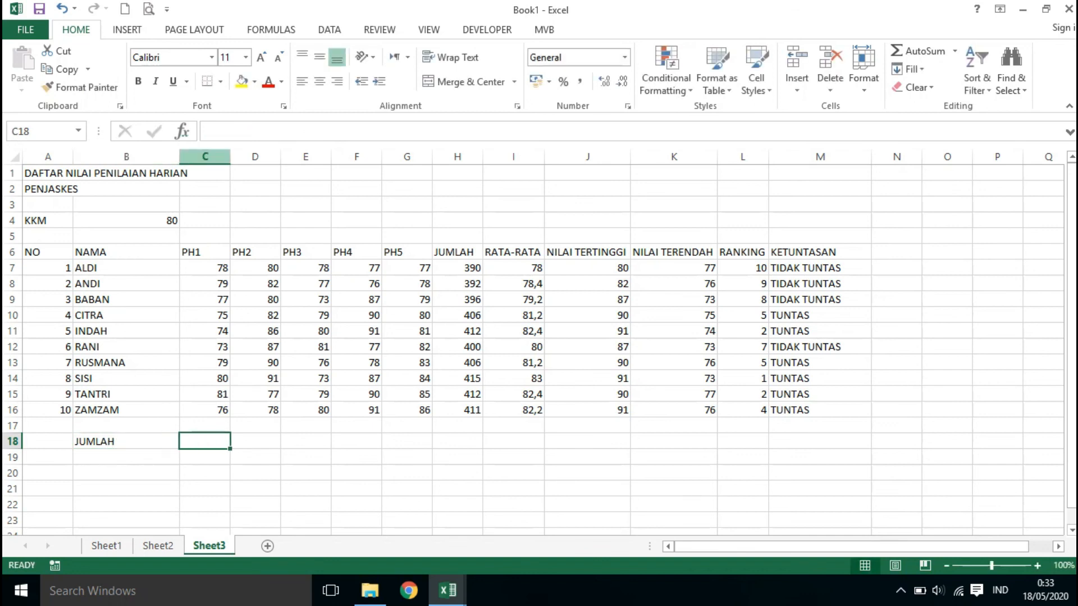
pyautogui.write('=SUM(')
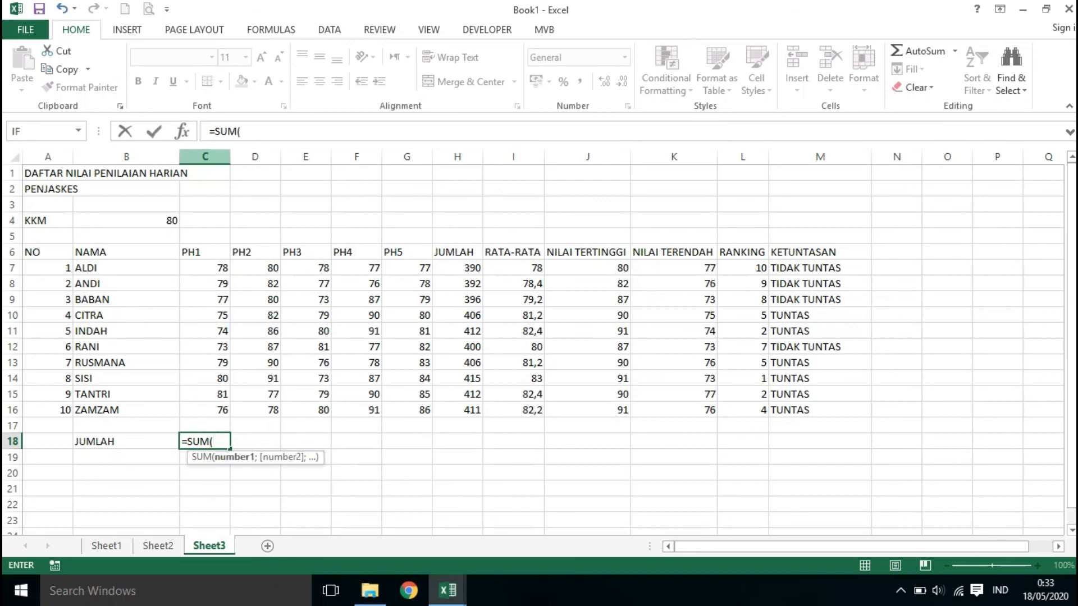
pyautogui.click(205, 268)
pyautogui.moveTo(205, 267); pyautogui.dragTo(219, 411)
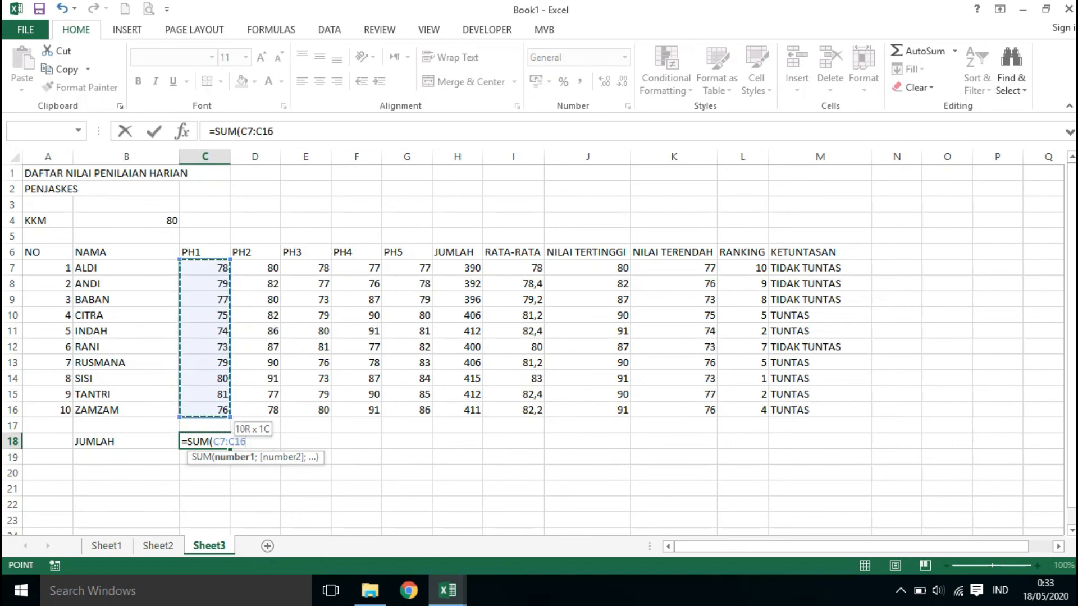
pyautogui.write(')')
pyautogui.press('Return')
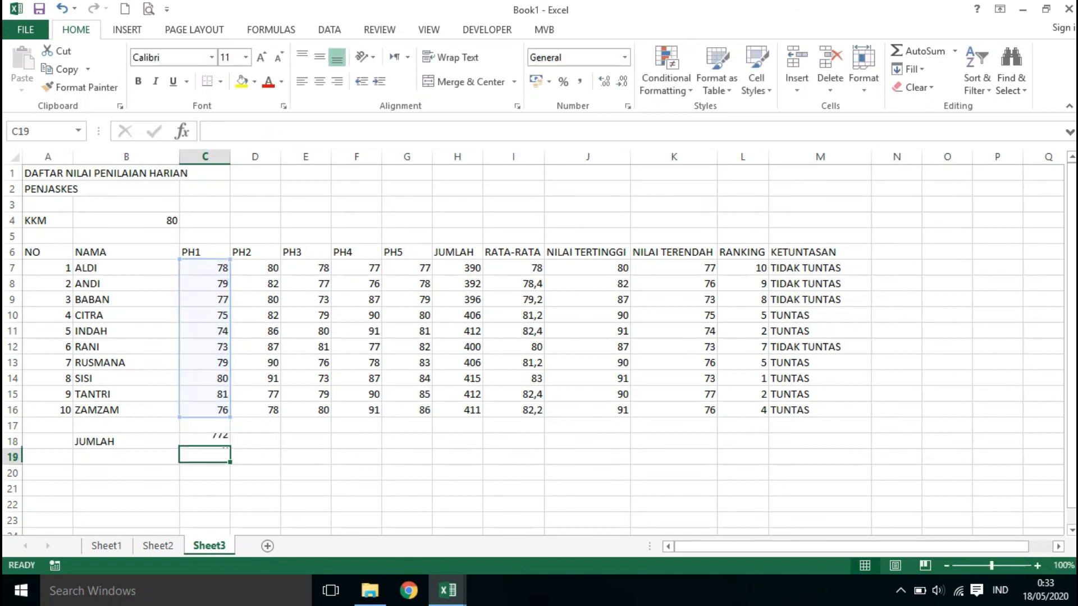
pyautogui.click(204, 441)
pyautogui.click(205, 457)
# Label B19 RATA RATA and average the PH1 scores in C19 with =AVERAGE(C7:C16).
pyautogui.click(126, 457)
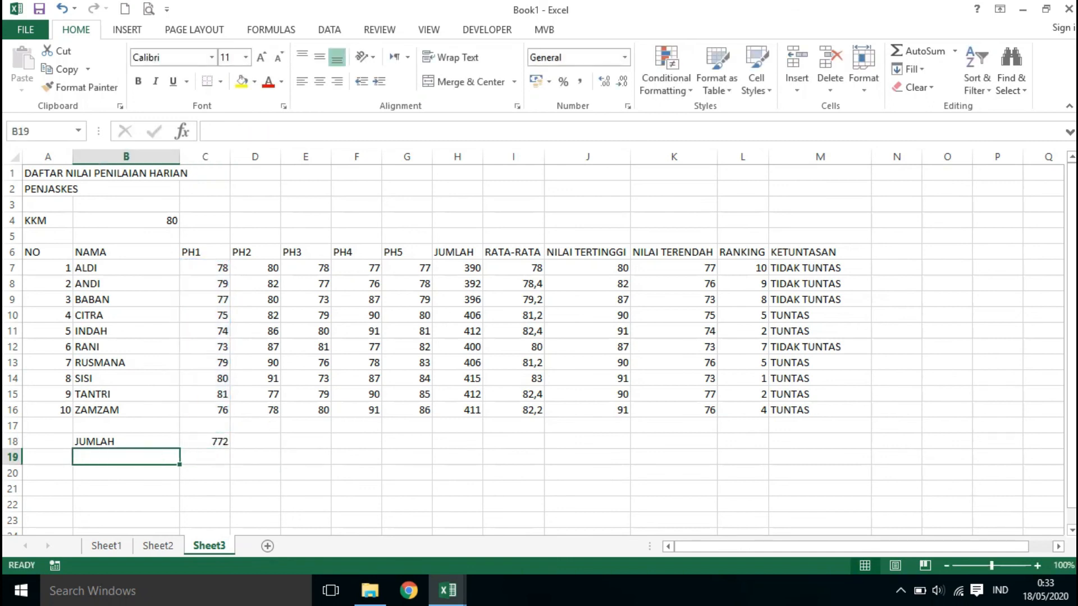
pyautogui.write('RATA RATA')
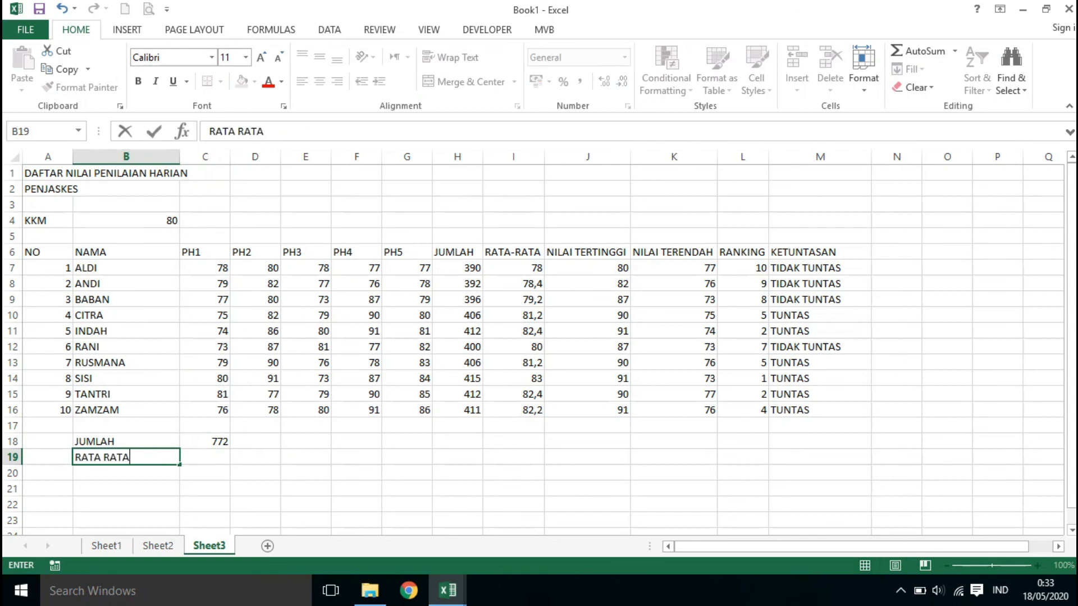
pyautogui.click(205, 457)
pyautogui.write('=')
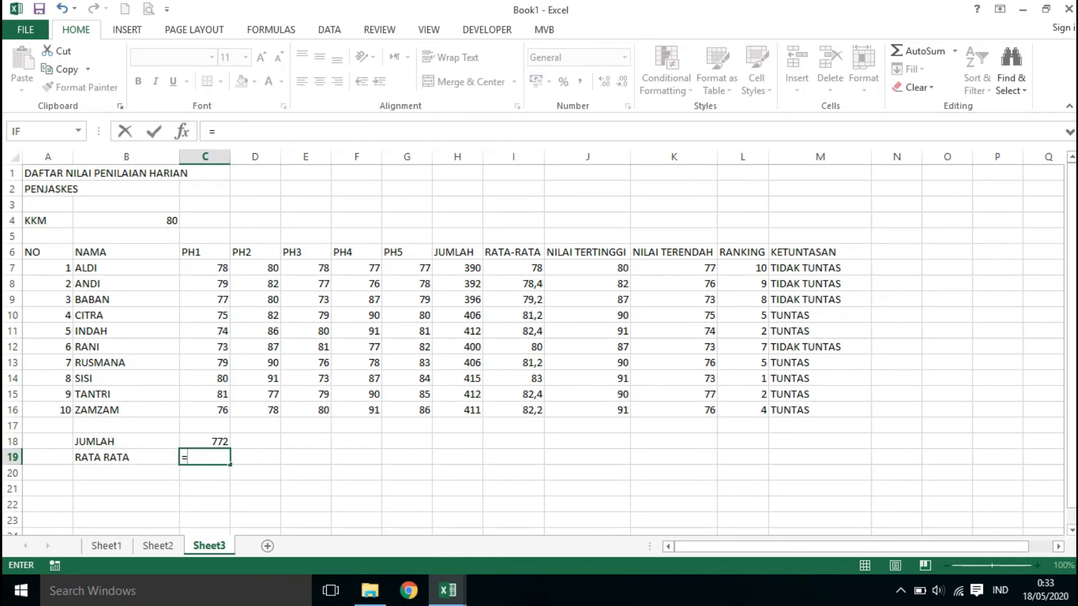
pyautogui.write('AVERAGE')
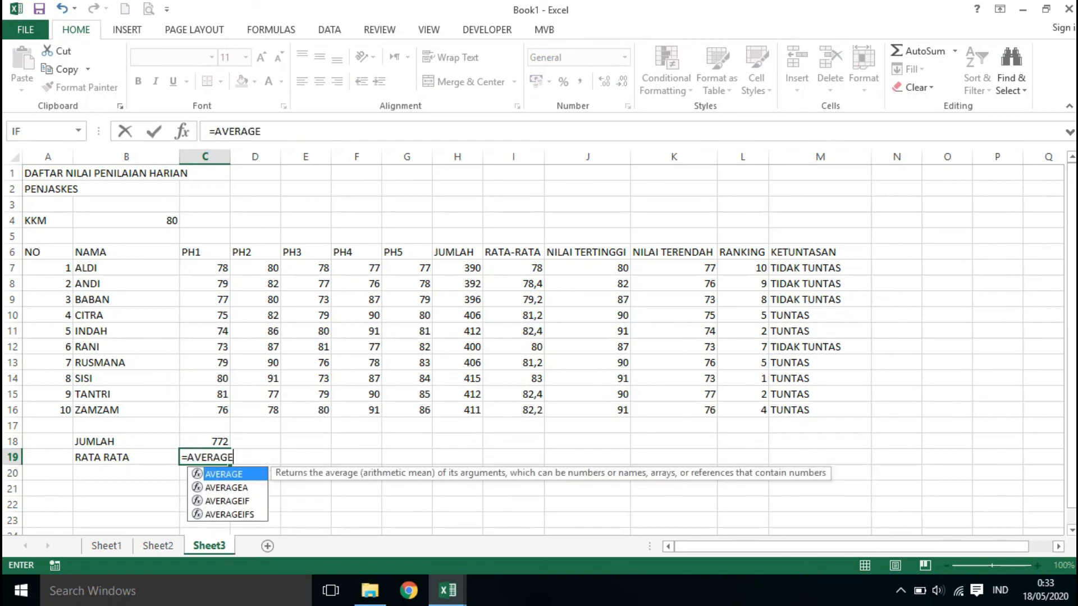
pyautogui.write('(')
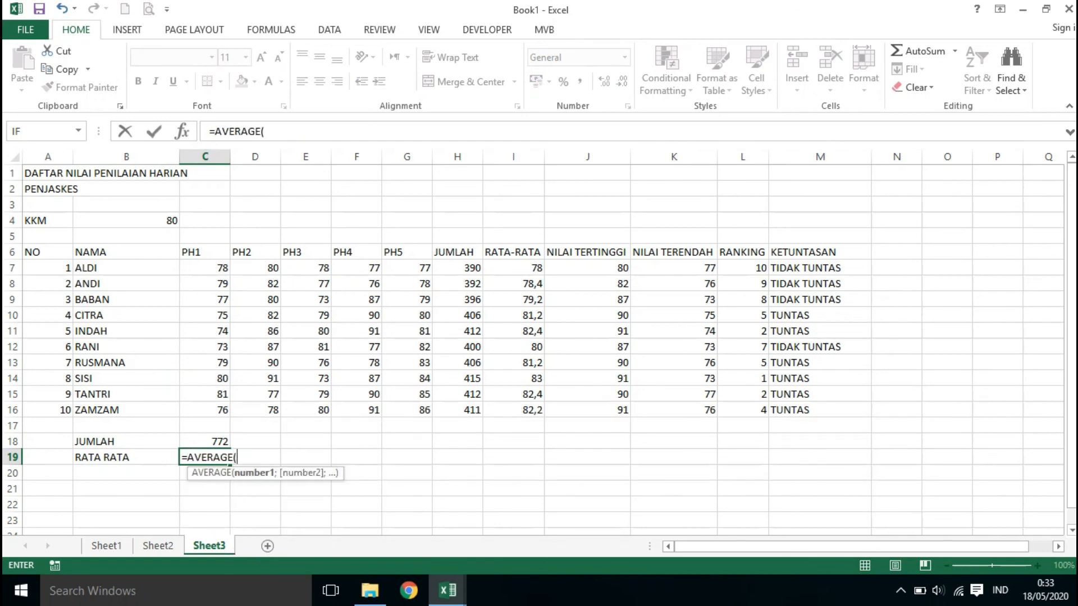
pyautogui.moveTo(205, 268); pyautogui.dragTo(207, 410)
pyautogui.write(')')
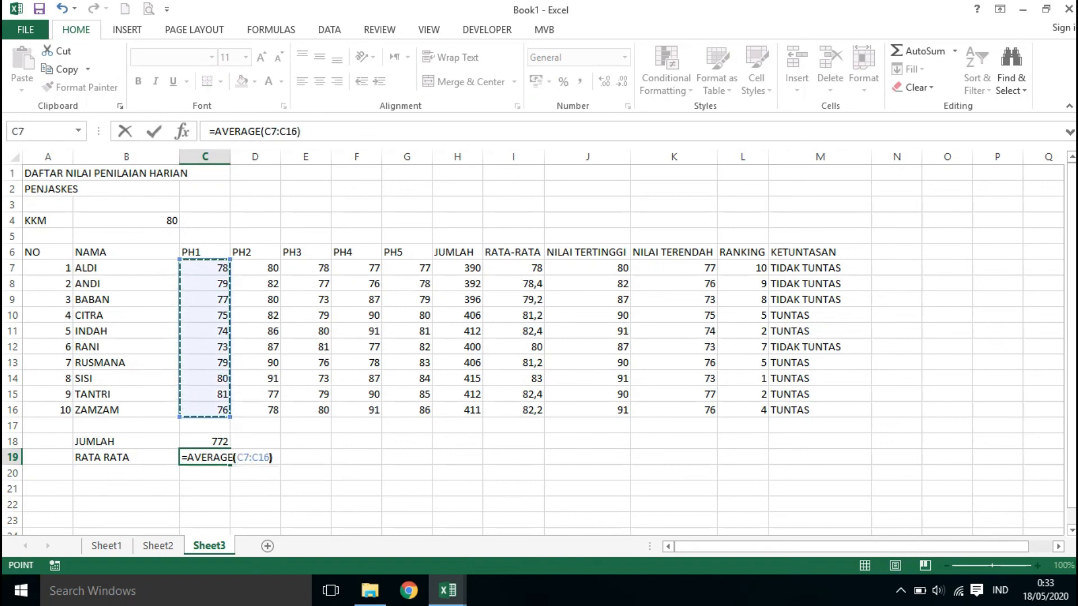
pyautogui.press('Return')
pyautogui.click(205, 457)
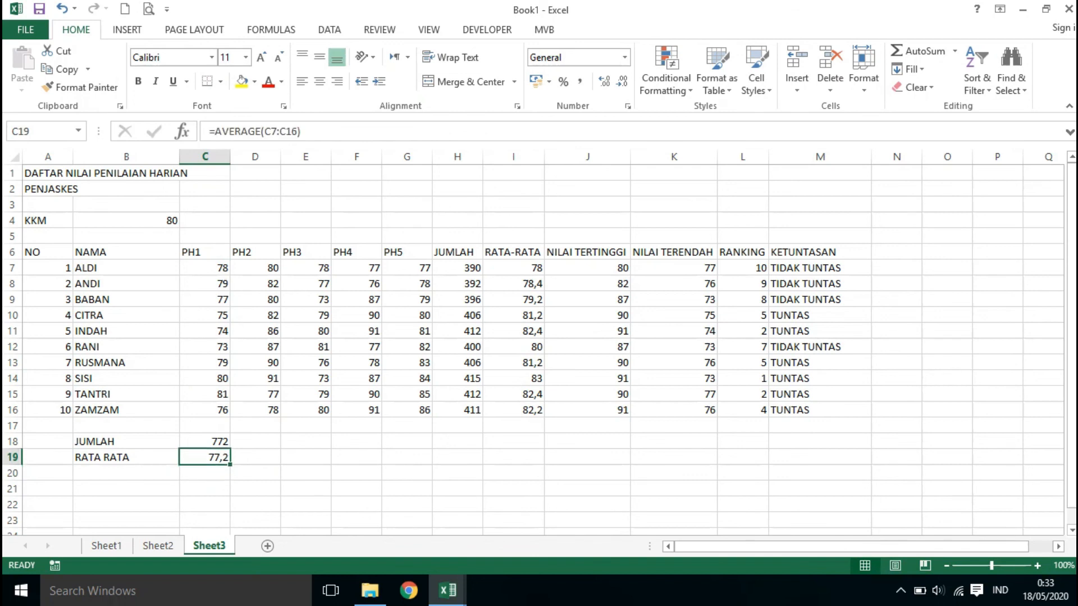
# Review the PH1 average in C19 and the row 6 headings from RATA-RATA to KETUNTASAN.
pyautogui.click(126, 457)
pyautogui.click(126, 473)
pyautogui.click(205, 472)
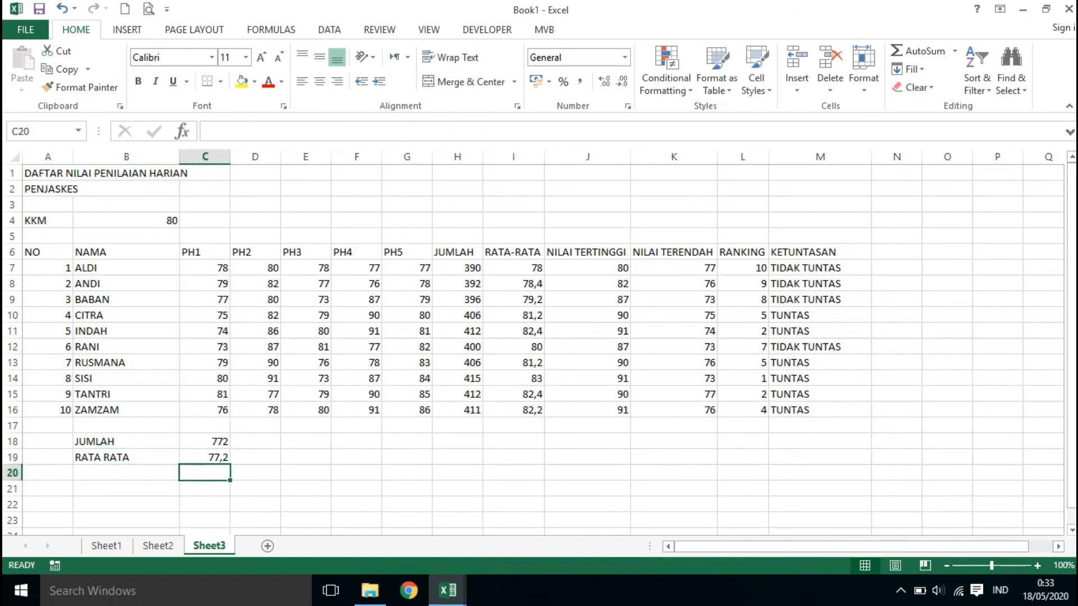
pyautogui.click(205, 457)
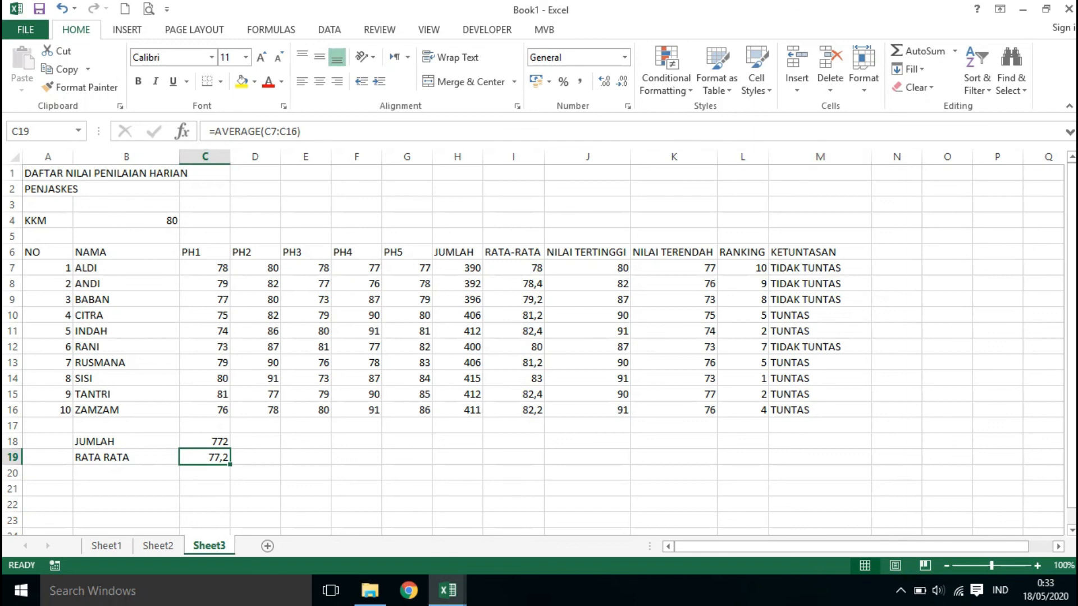
pyautogui.click(513, 252)
pyautogui.click(587, 252)
pyautogui.click(673, 253)
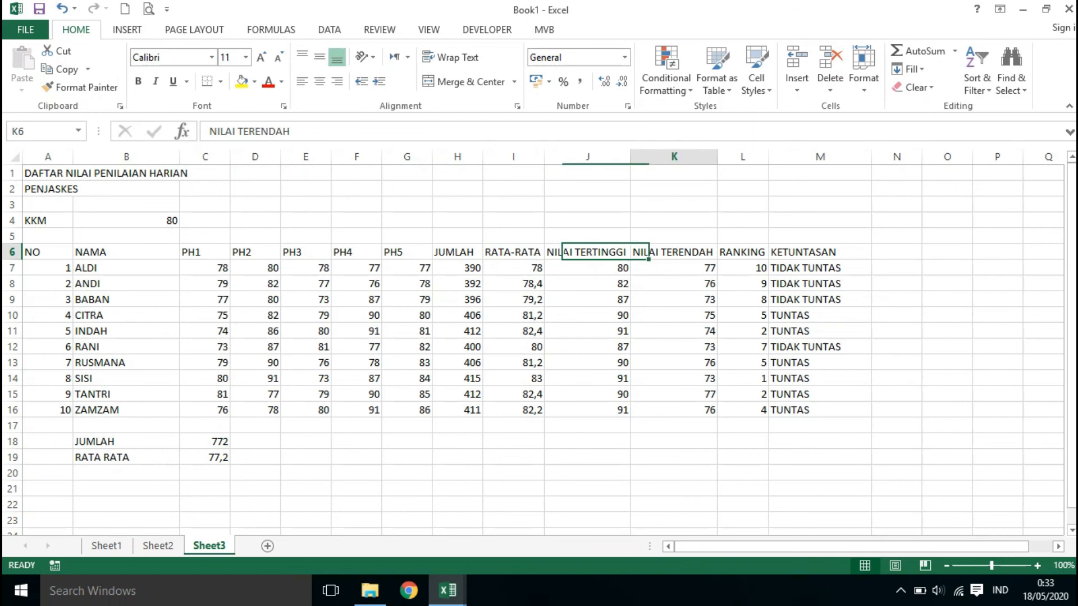
pyautogui.click(742, 252)
pyautogui.click(820, 252)
pyautogui.click(587, 473)
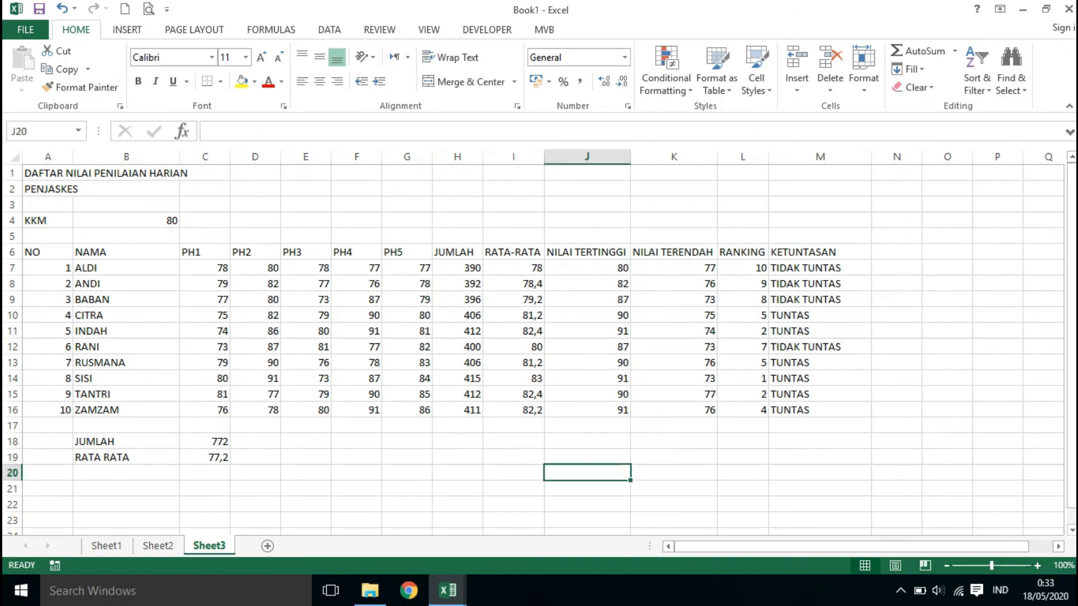
pyautogui.click(458, 441)
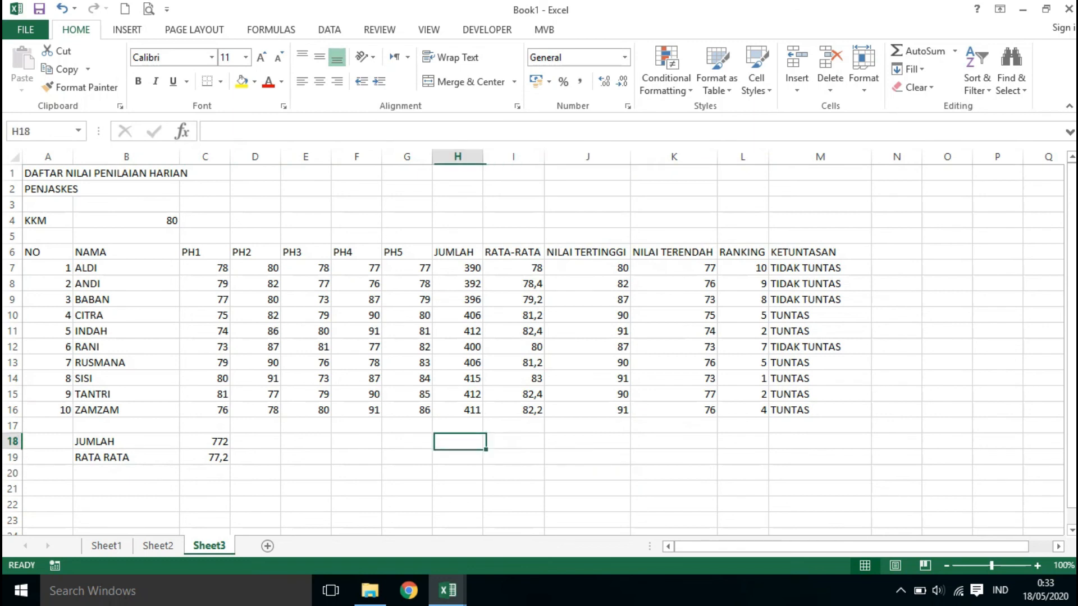
pyautogui.click(820, 473)
pyautogui.doubleClick(820, 474)
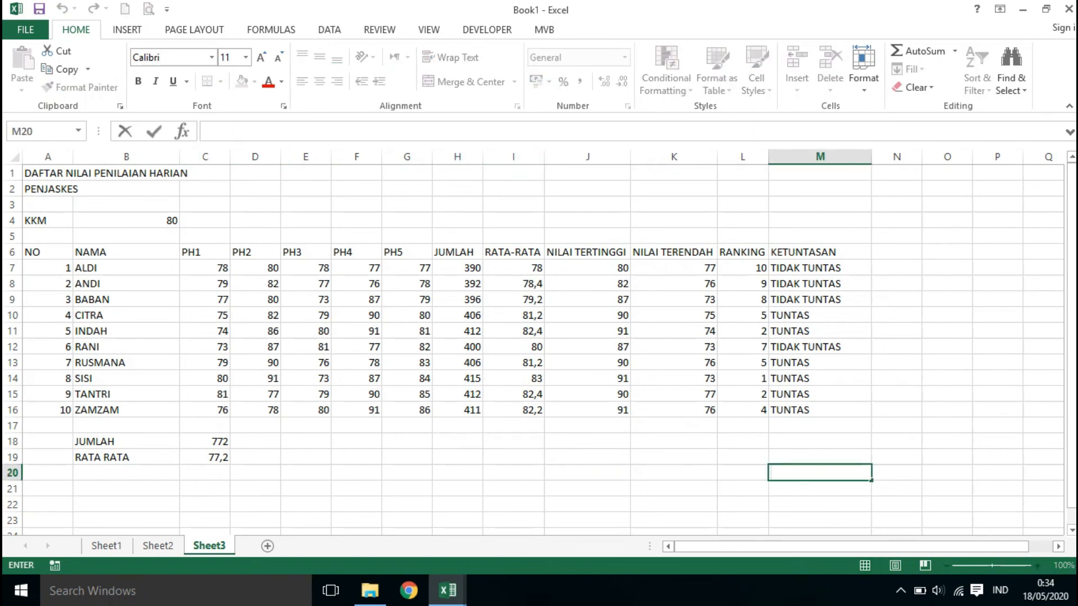
pyautogui.doubleClick(947, 458)
pyautogui.scroll(-1, 539, 348)
pyautogui.click(587, 442)
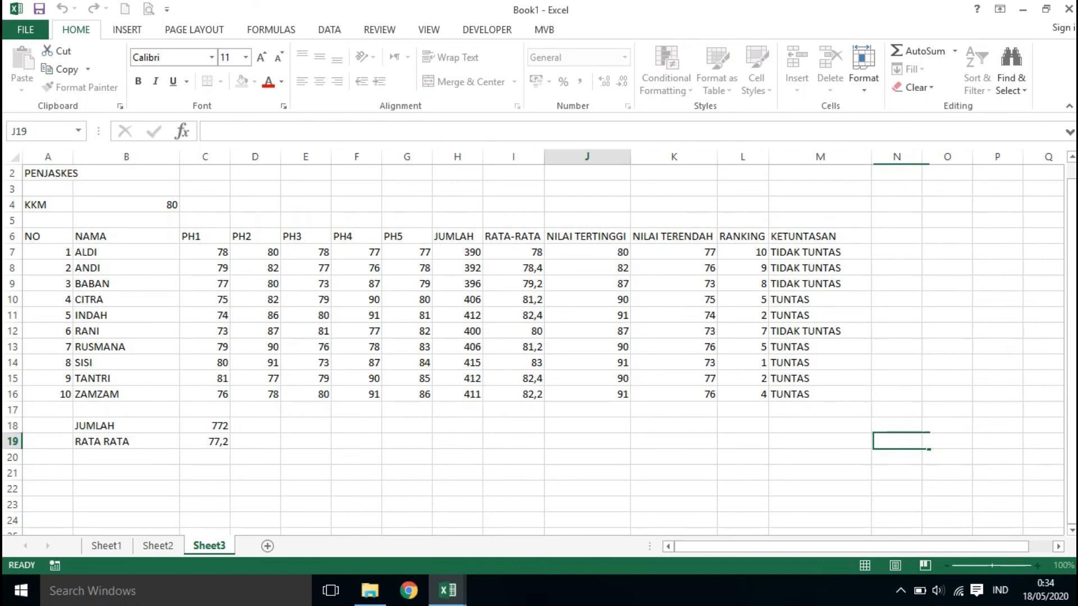
pyautogui.scroll(1, 539, 348)
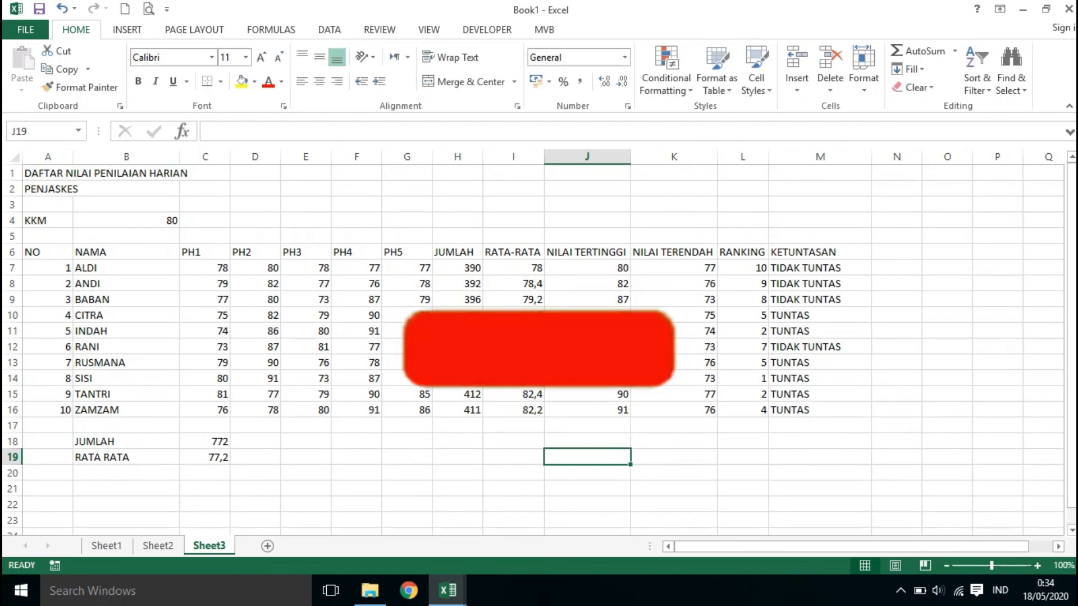
pyautogui.click(255, 205)
pyautogui.doubleClick(255, 205)
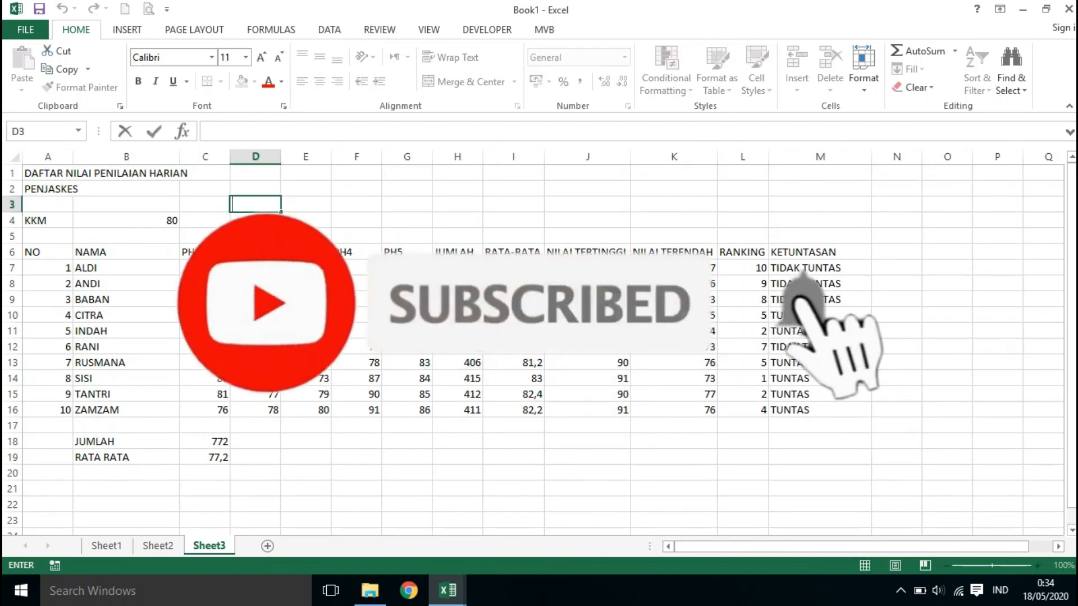
pyautogui.click(896, 410)
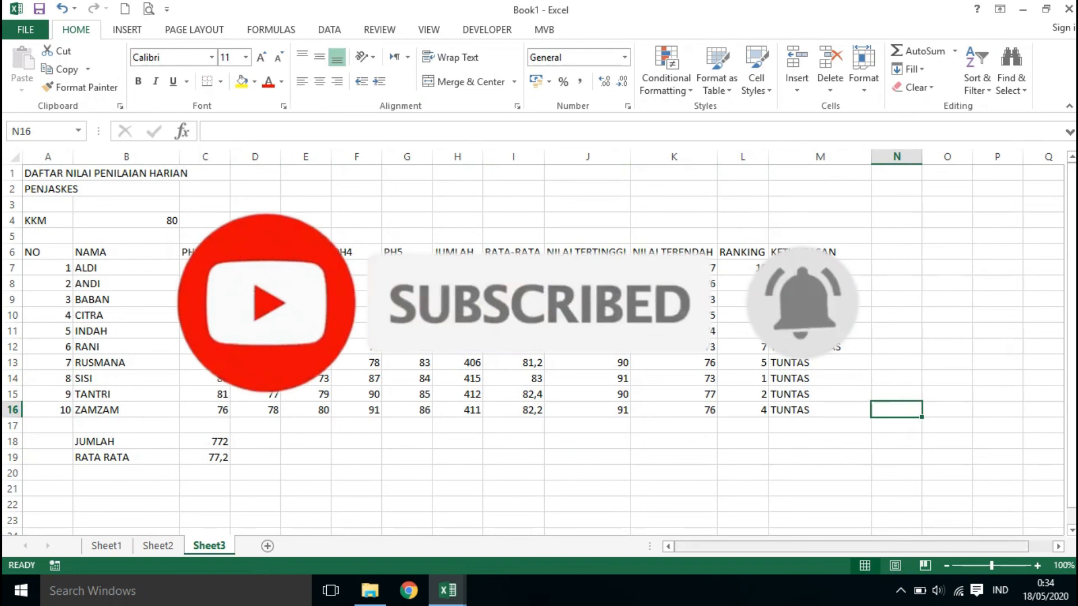
pyautogui.click(900, 591)
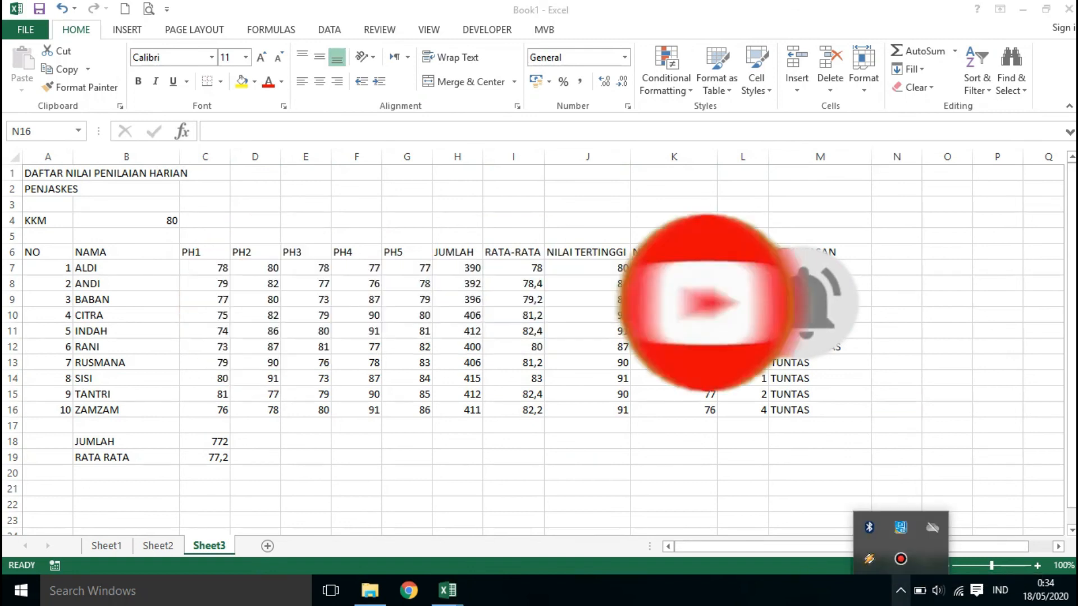
pyautogui.click(901, 560)
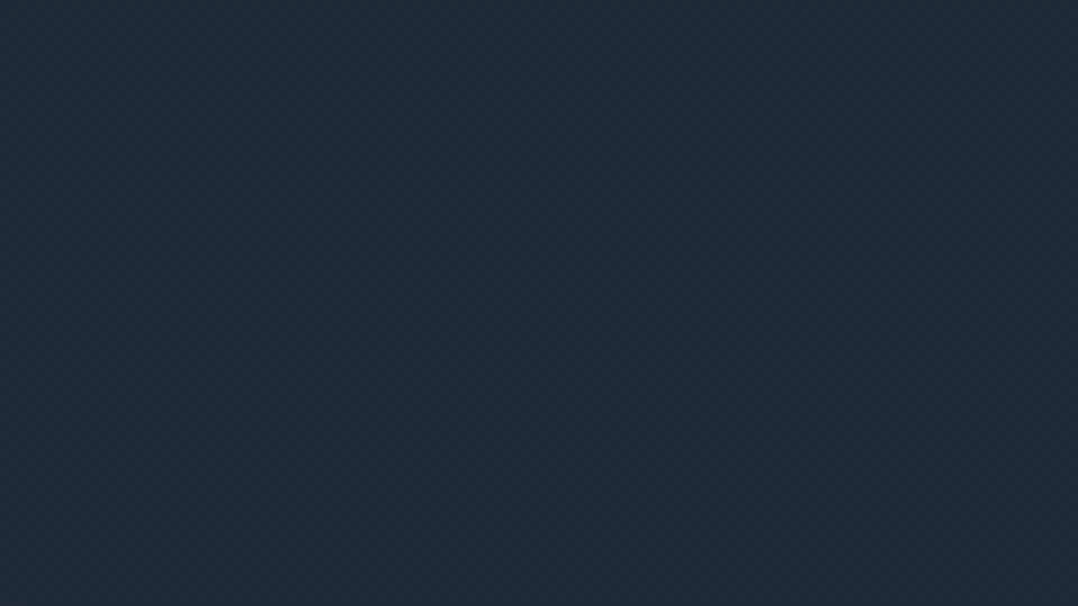